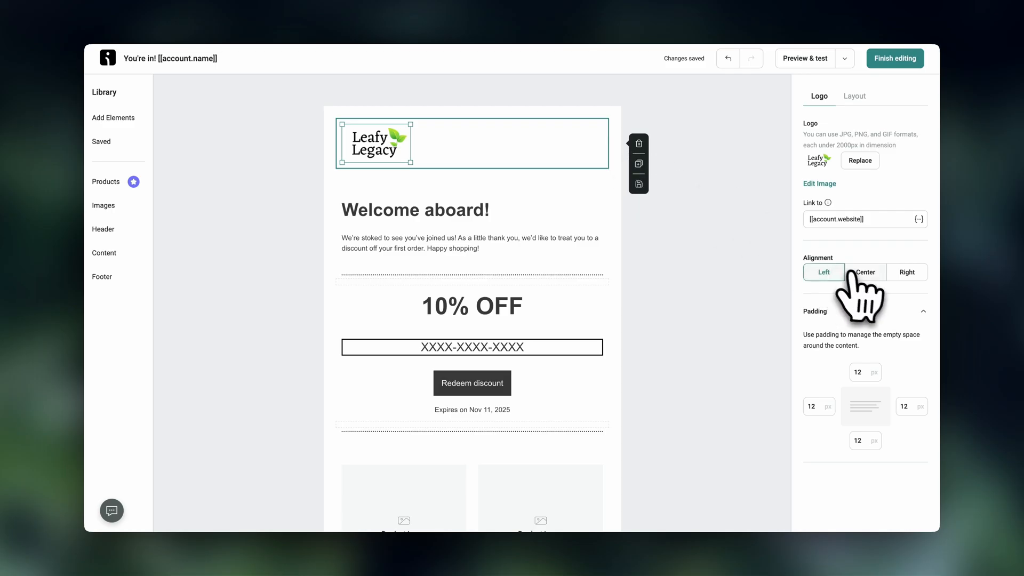
- Center the Leafy Legacy logo in the welcome email and look over the email's settings in the Welcome No.2 workflow
left_click(865, 272)
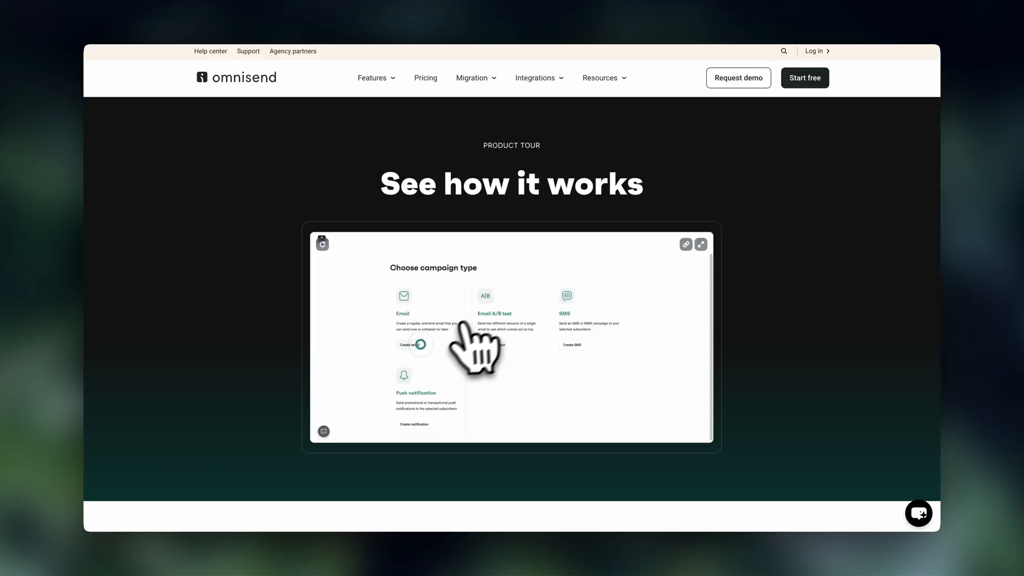
mouse_move(421, 340)
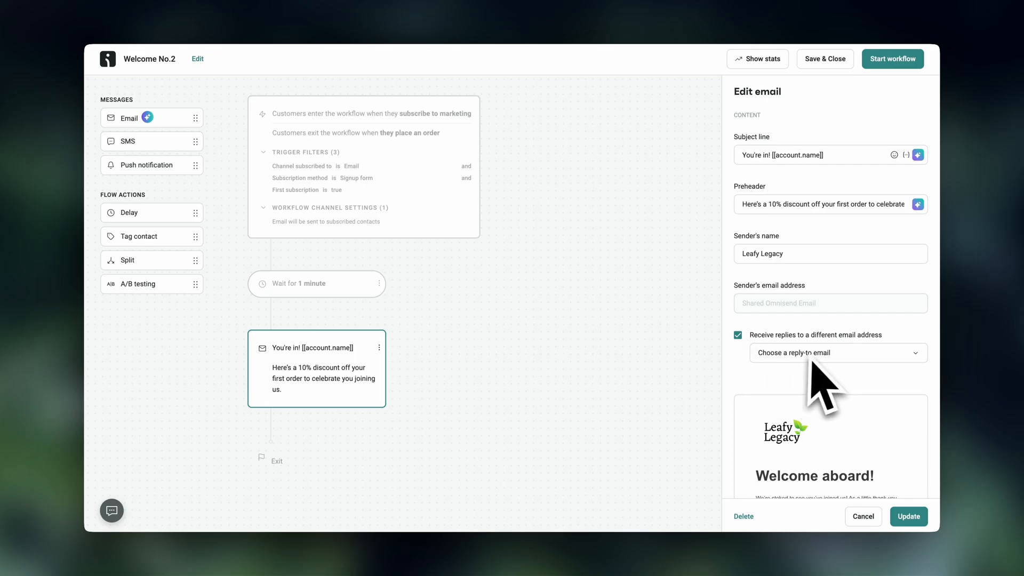
scroll(811, 377, "down", 4)
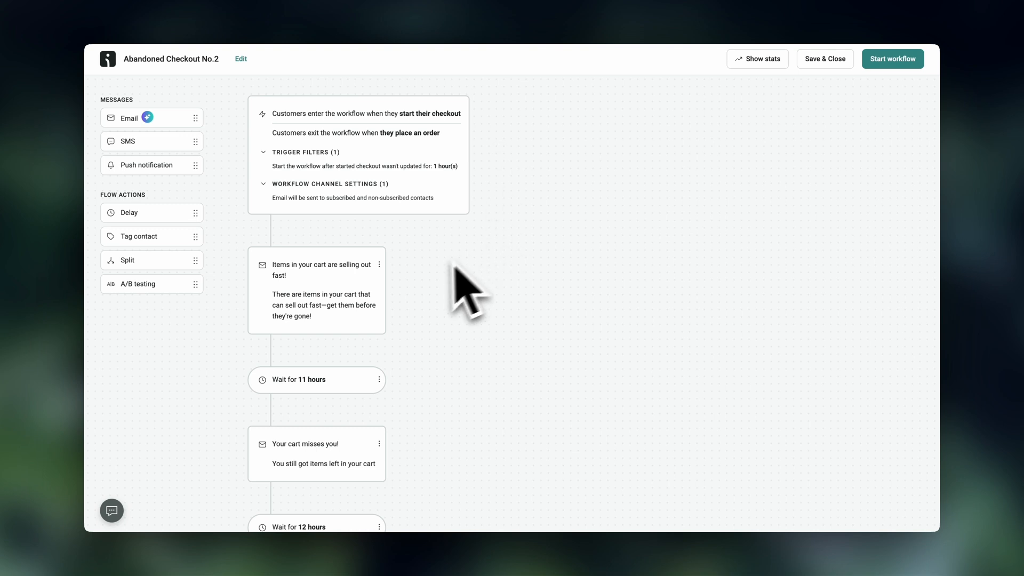
- Look through the Abandoned Checkout No.2 workflow's messages and delays and the prebuilt customer segments
scroll(413, 391, "down", 3)
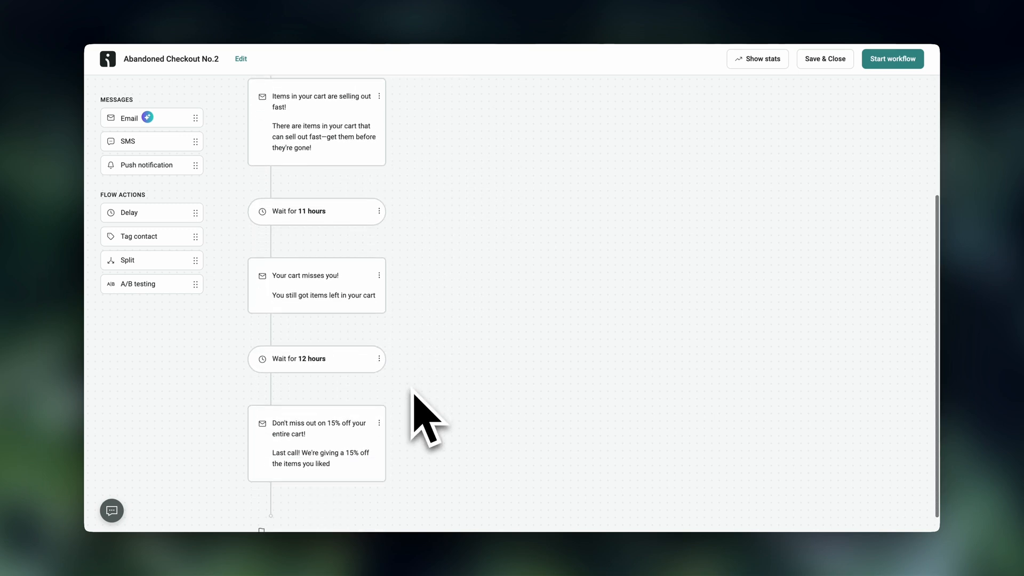
scroll(414, 391, "up", 3)
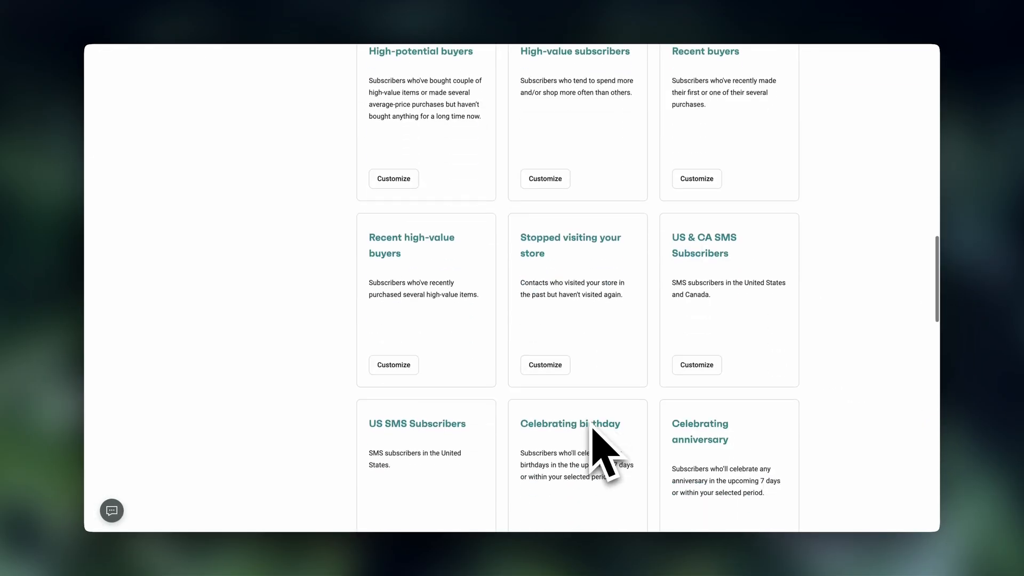
scroll(590, 441, "down", 5)
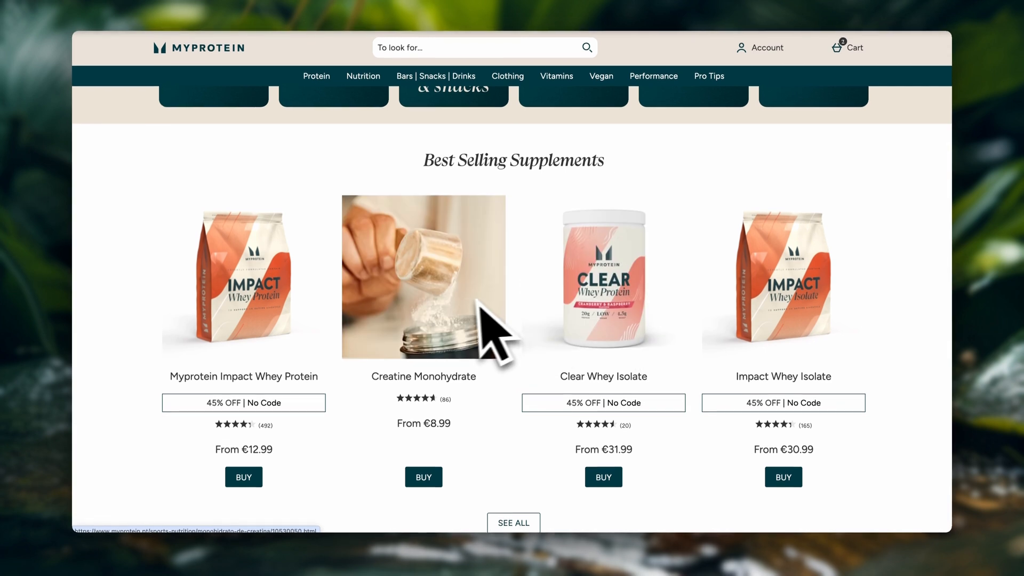
- Open the Myprotein Impact Whey Protein product page and look through its details
left_click(307, 315)
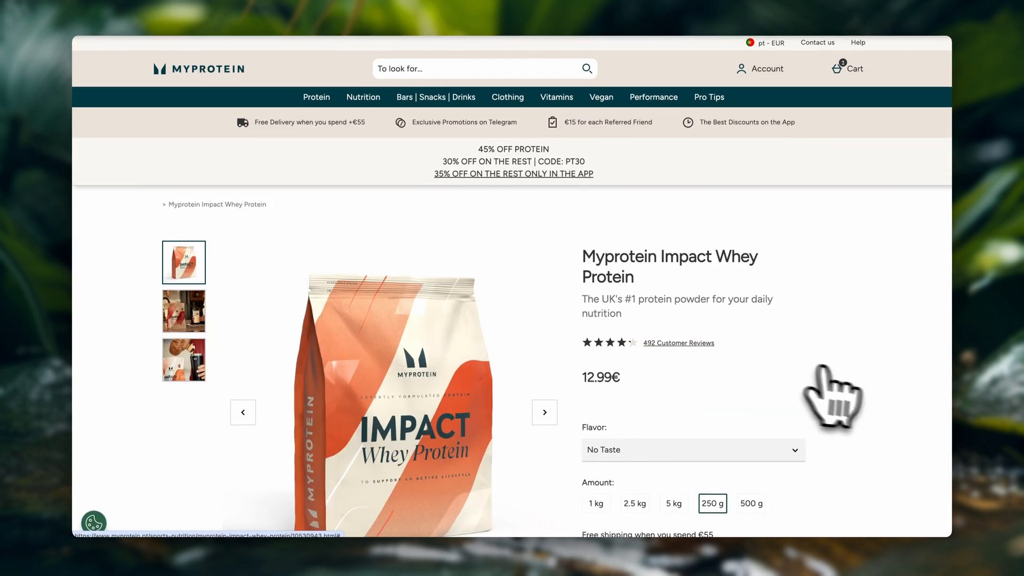
scroll(835, 400, "down", 3)
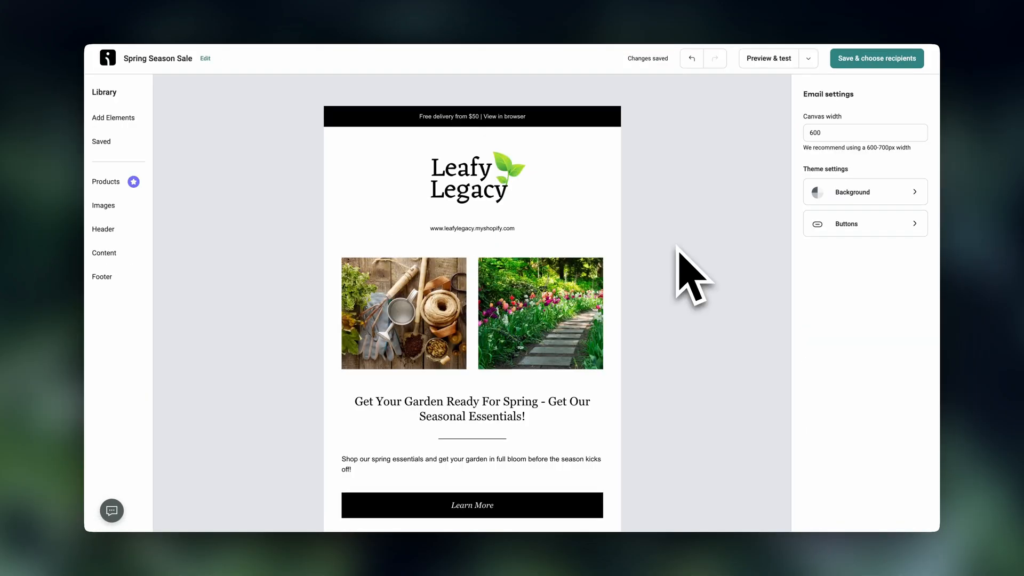
- Look through the whole Spring Season Sale email design, from its header to its footer logo
scroll(678, 248, "down", 5)
scroll(678, 248, "down", 5)
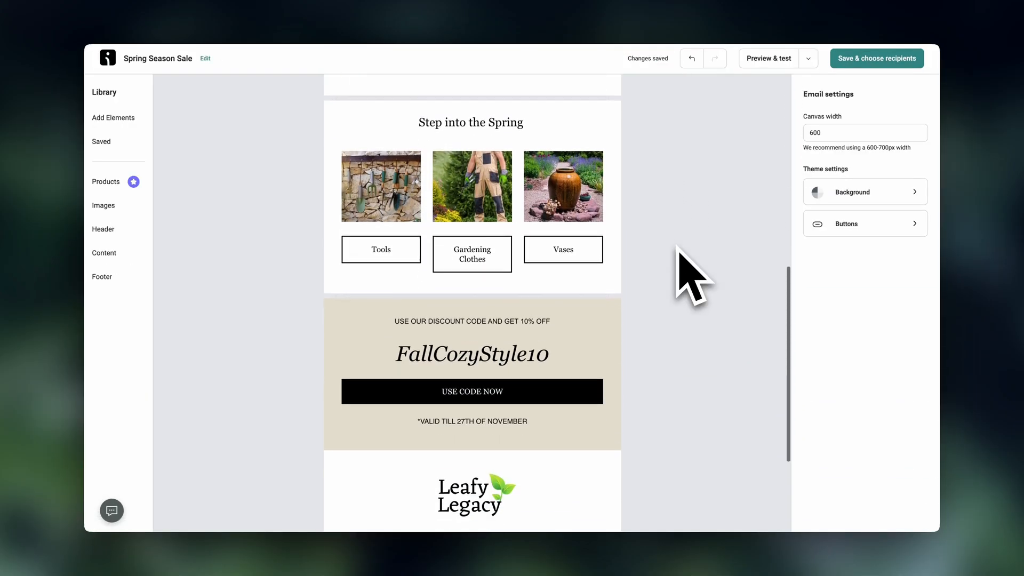
scroll(678, 248, "up", 4)
scroll(678, 248, "up", 8)
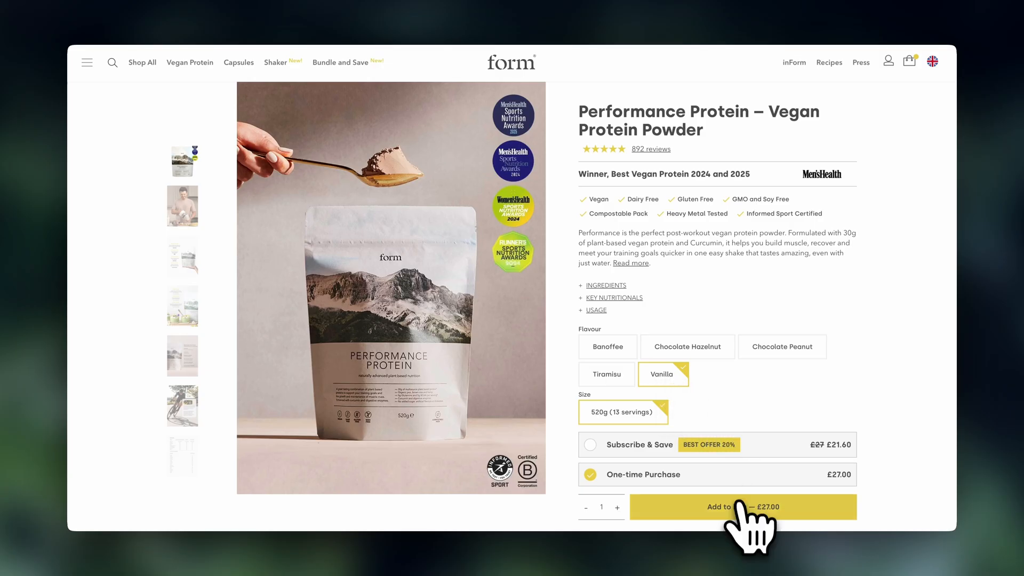
- Add the Vanilla Performance Protein powder to the cart as a one-time purchase
left_click(742, 506)
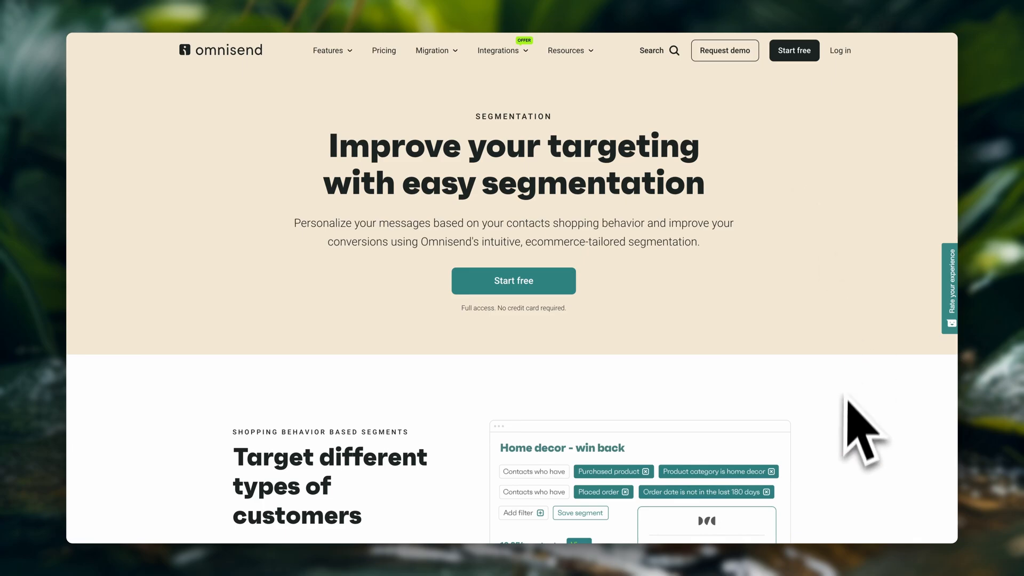
scroll(857, 423, "down", 4)
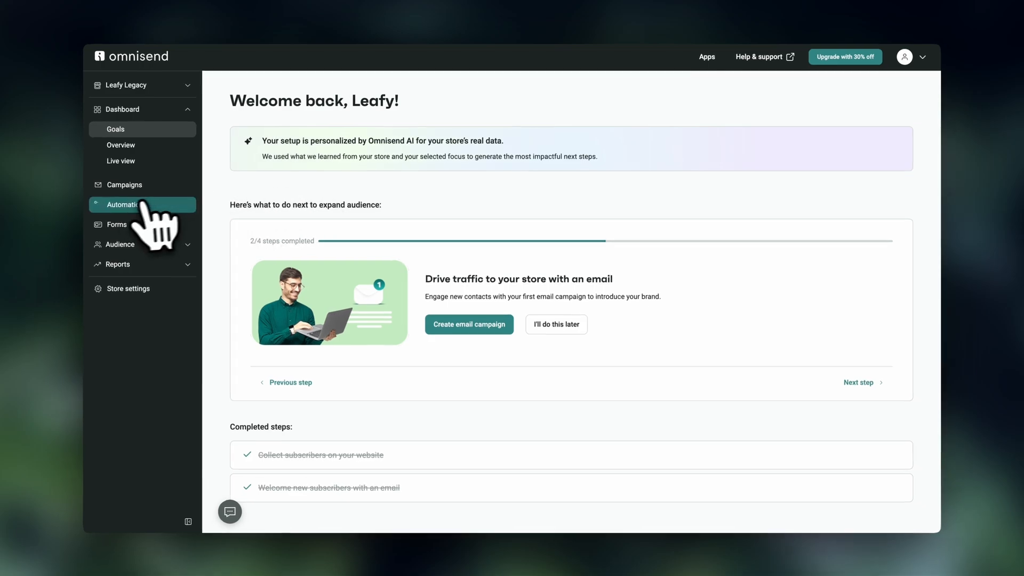
left_click(136, 201)
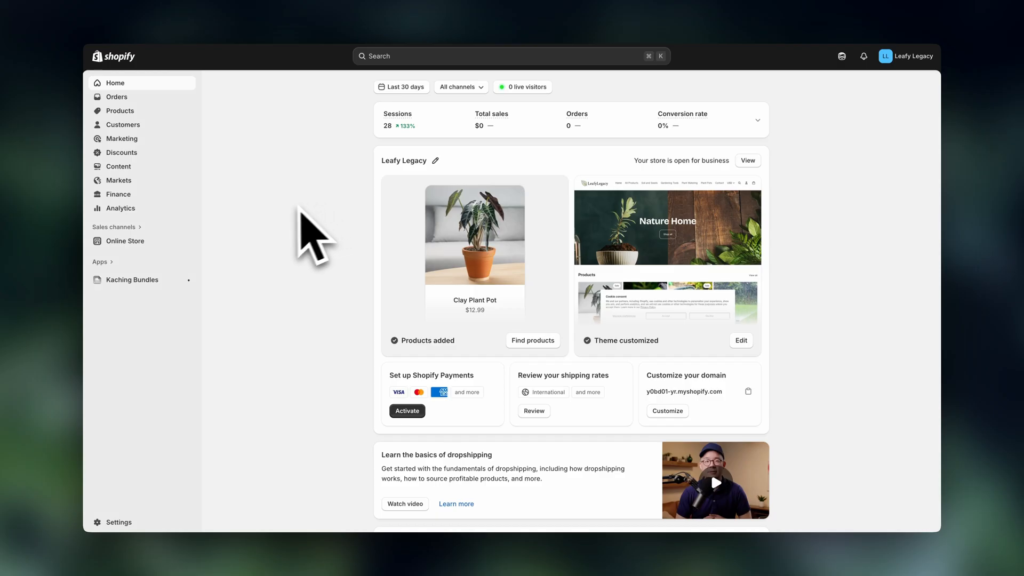
left_click(130, 140)
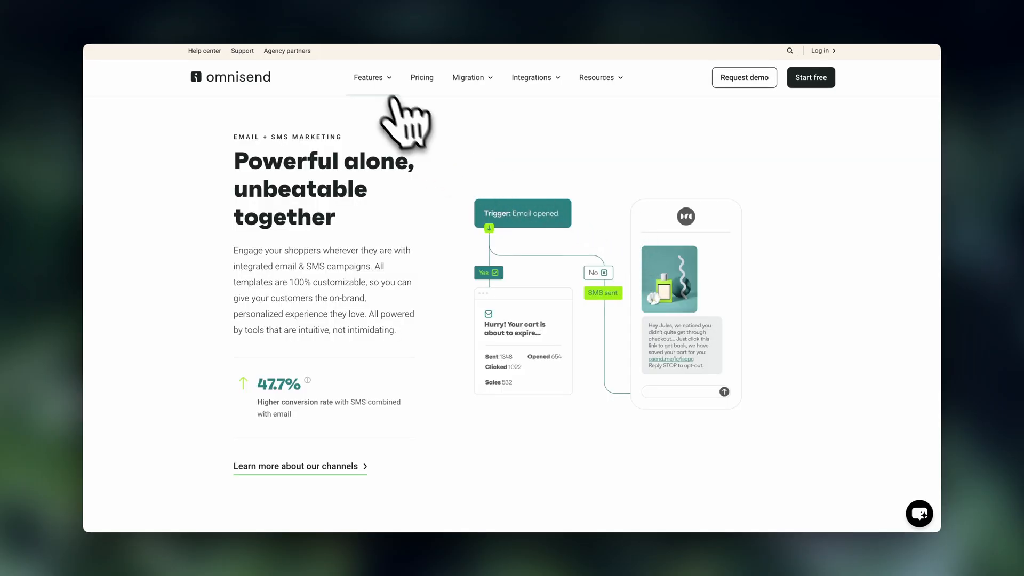
left_click(373, 78)
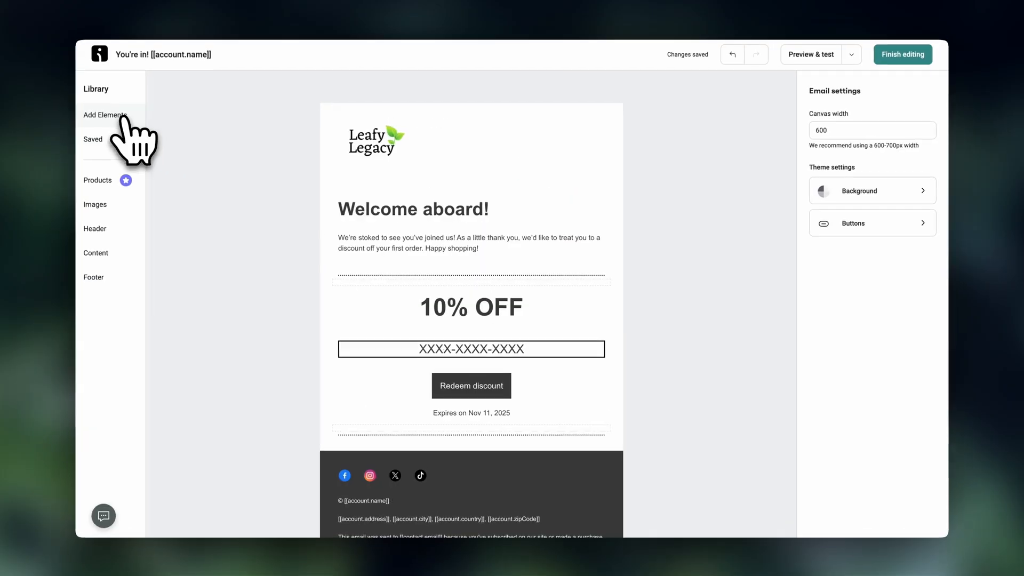
left_click(107, 114)
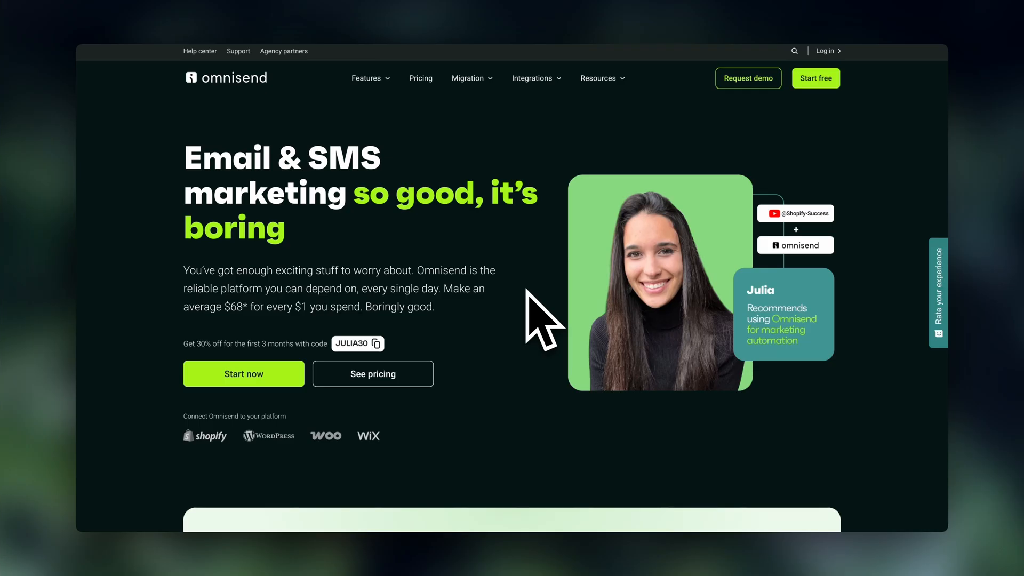
- Start the free Omnisend sign-up with Shopify and check which store account is logged in to the Shopify App Store
left_click(255, 383)
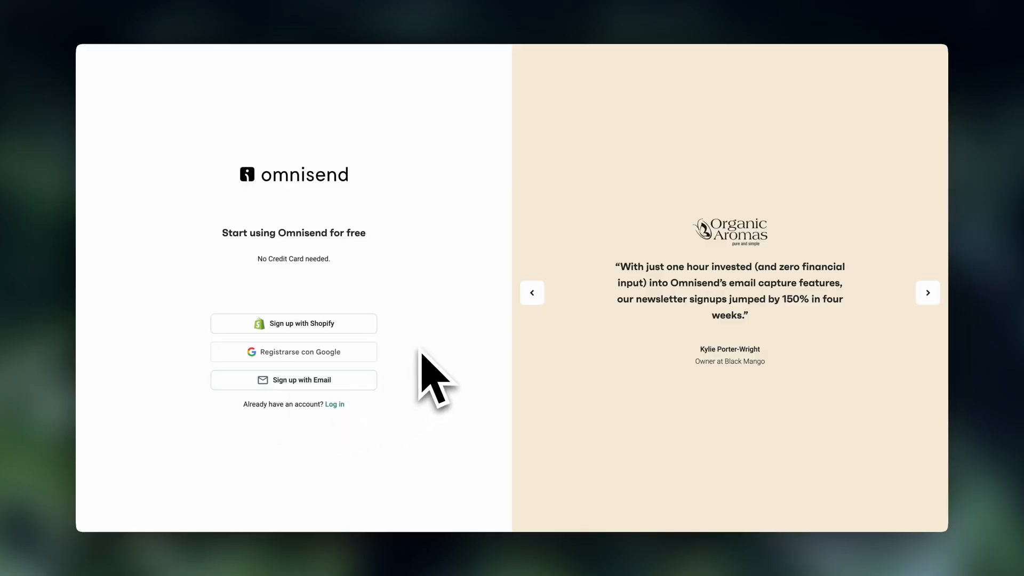
left_click(319, 323)
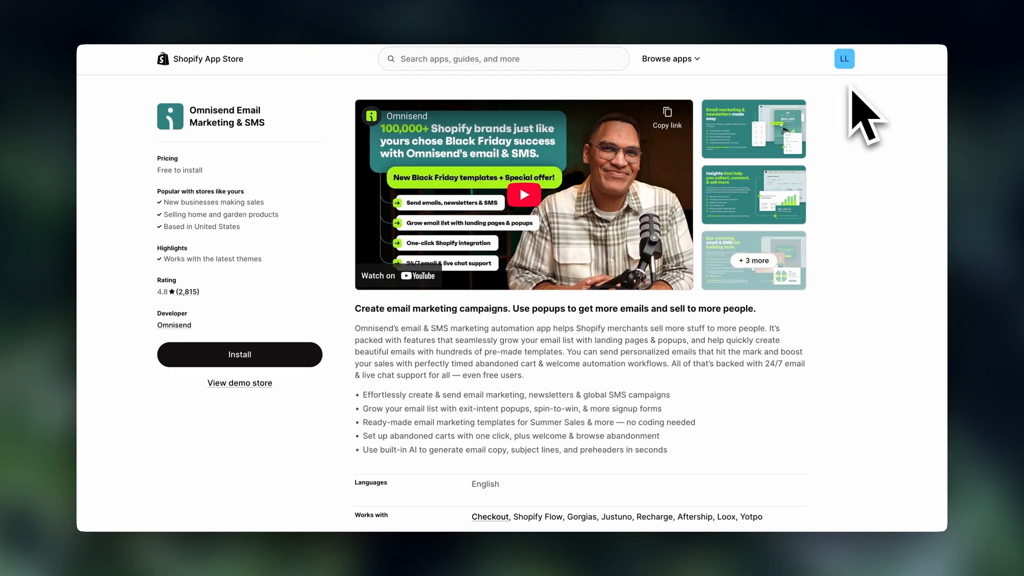
left_click(845, 60)
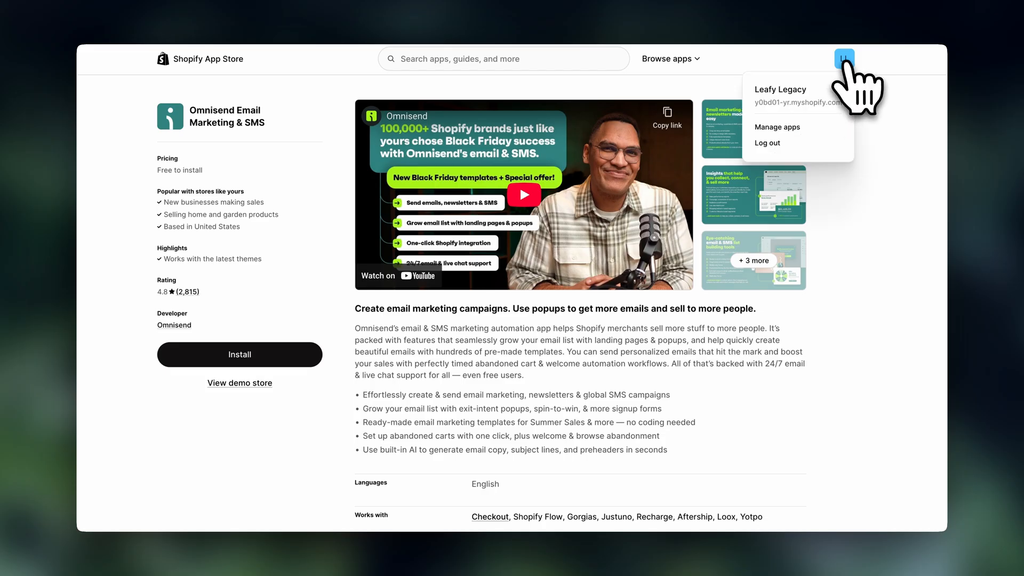
left_click(843, 61)
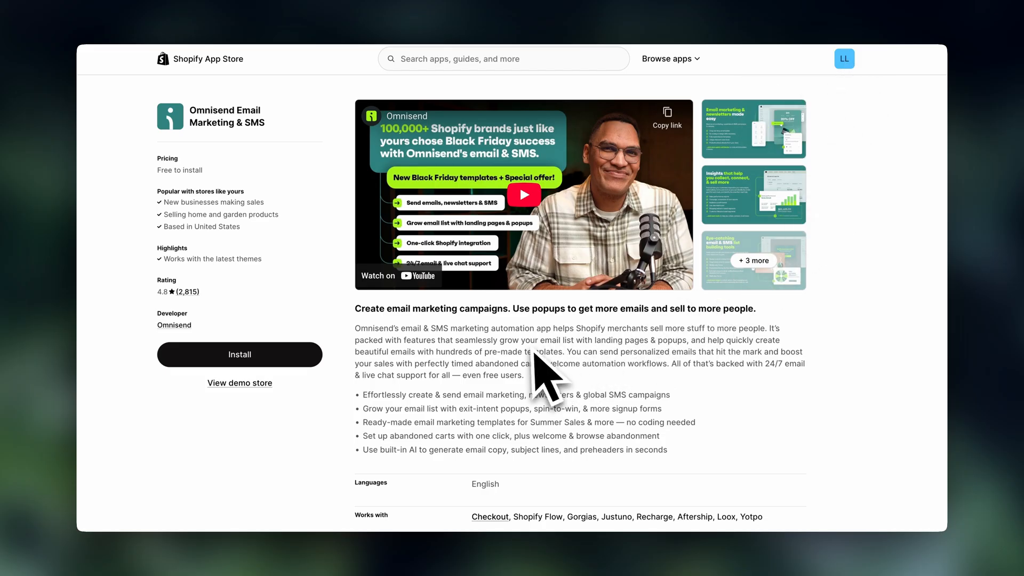
- Install the Omnisend Email Marketing & SMS app on the store and submit the completed registration form
left_click(273, 354)
left_click(706, 279)
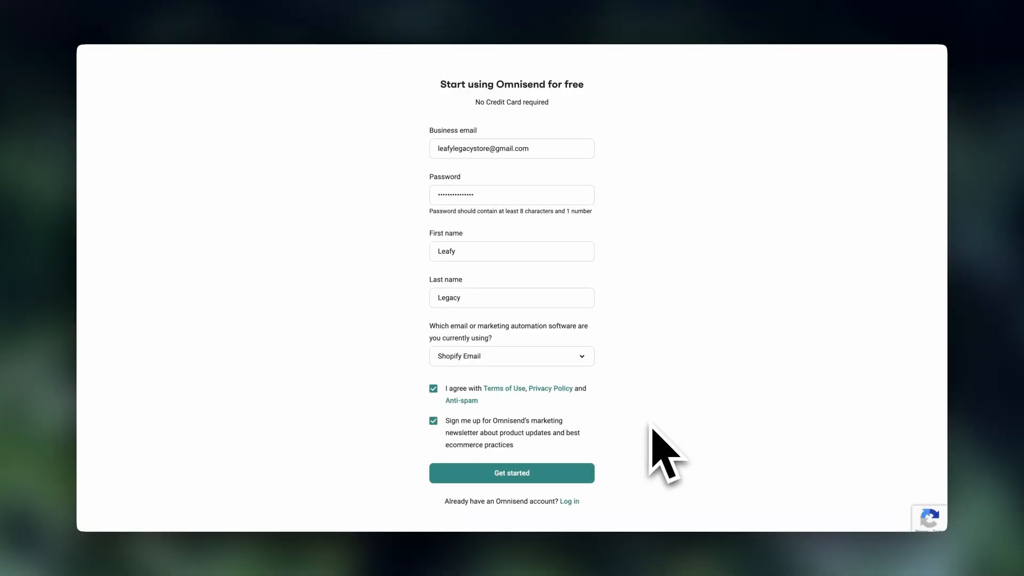
left_click(543, 473)
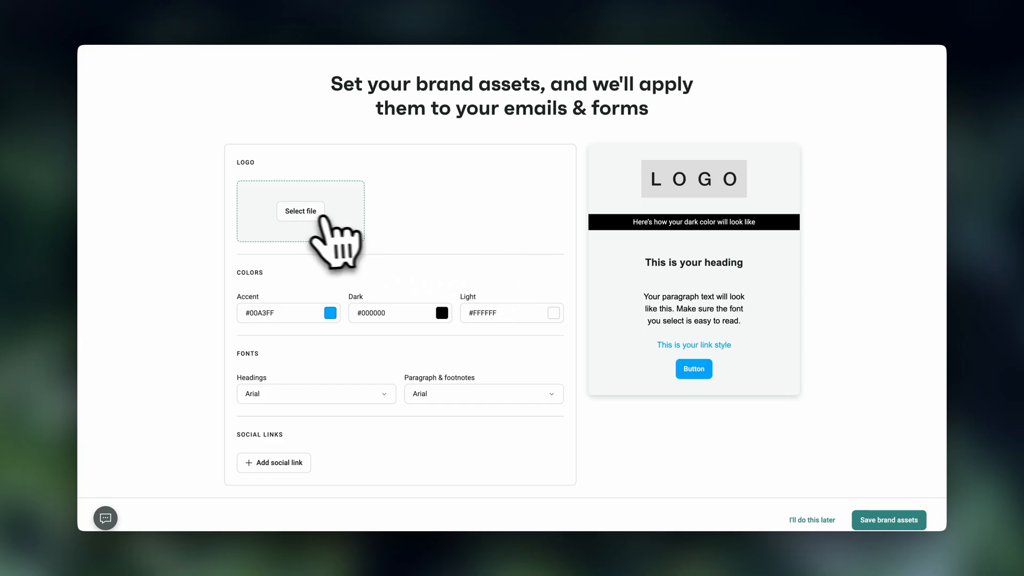
- Set the Leafy Legacy logo image as the brand logo and change the accent color to #383838
left_click(301, 211)
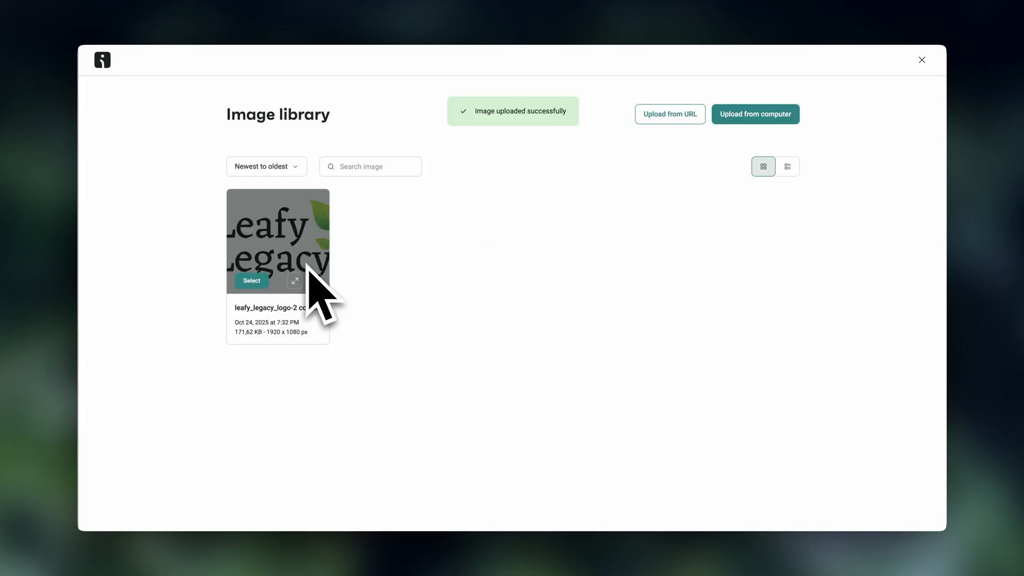
left_click(254, 281)
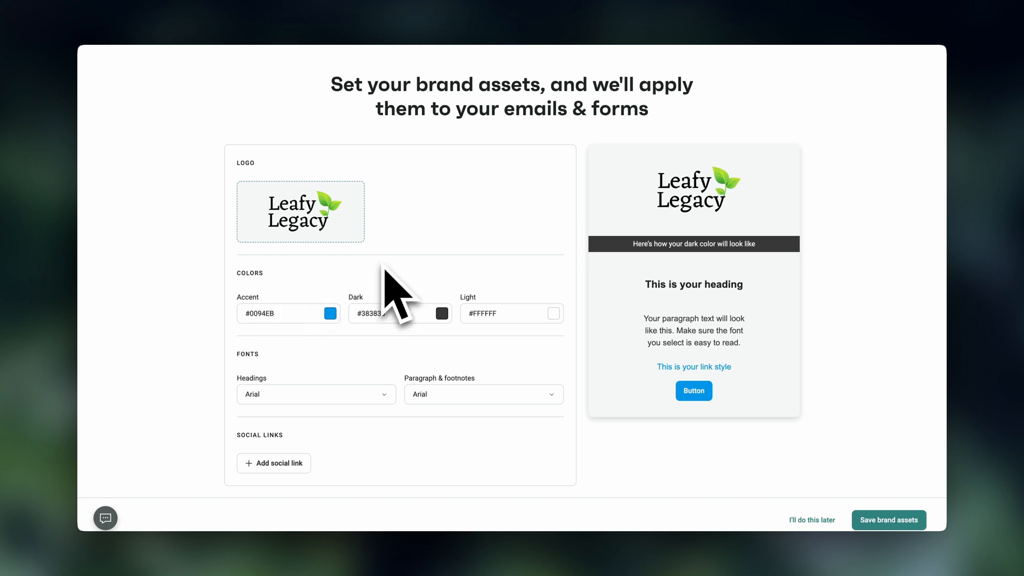
left_click(331, 314)
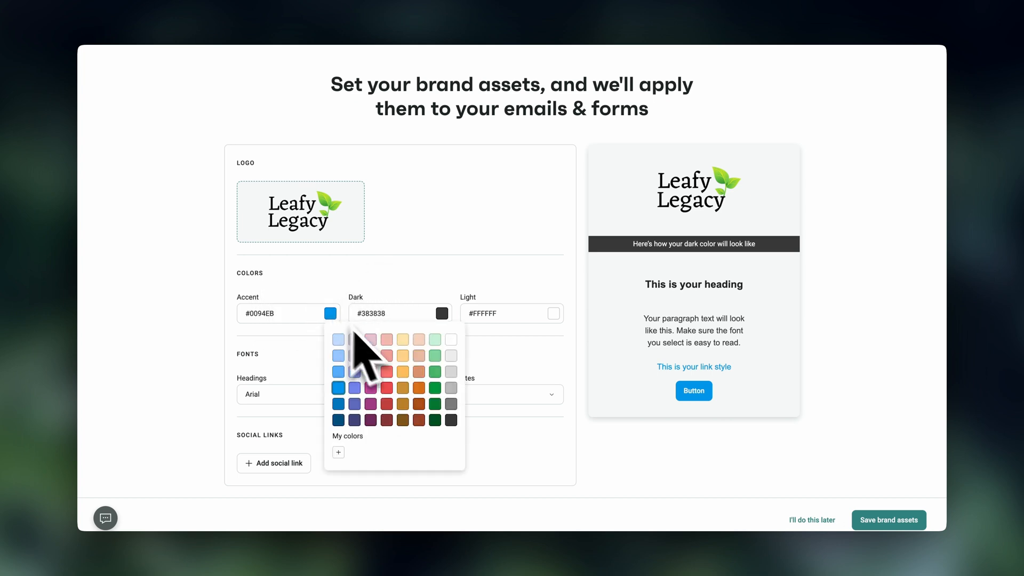
left_click(451, 420)
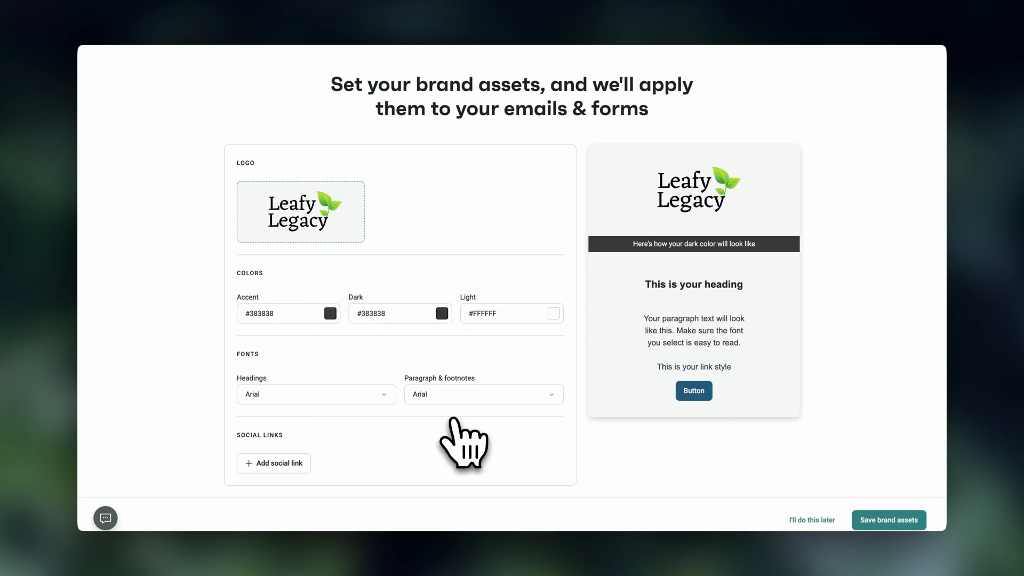
- Look through the fonts available for the brand's headings
left_click(354, 406)
scroll(336, 342, "down", 5)
left_click(399, 367)
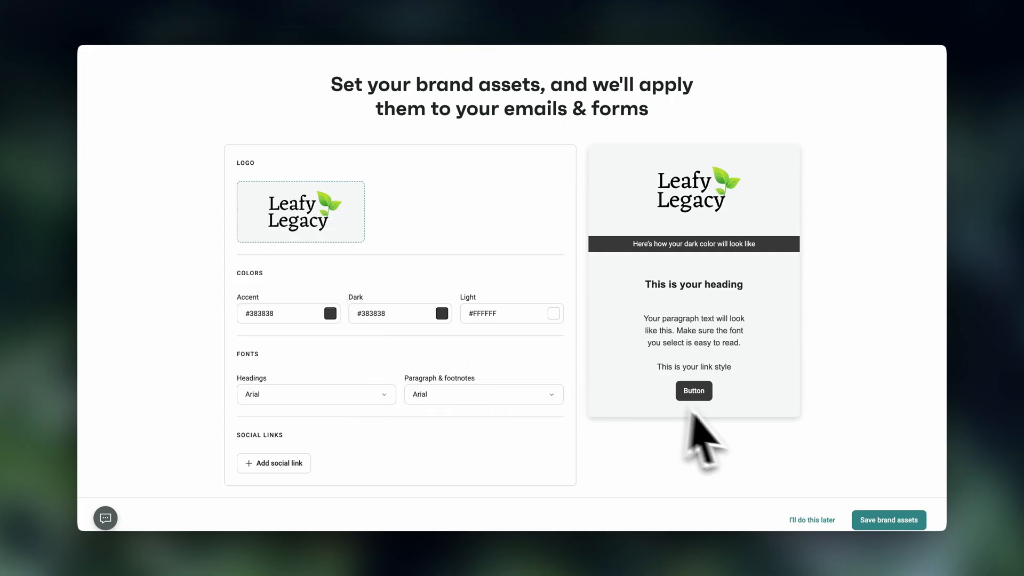
- Save the brand assets and request the smart recommendations from Omnisend AI
left_click(878, 520)
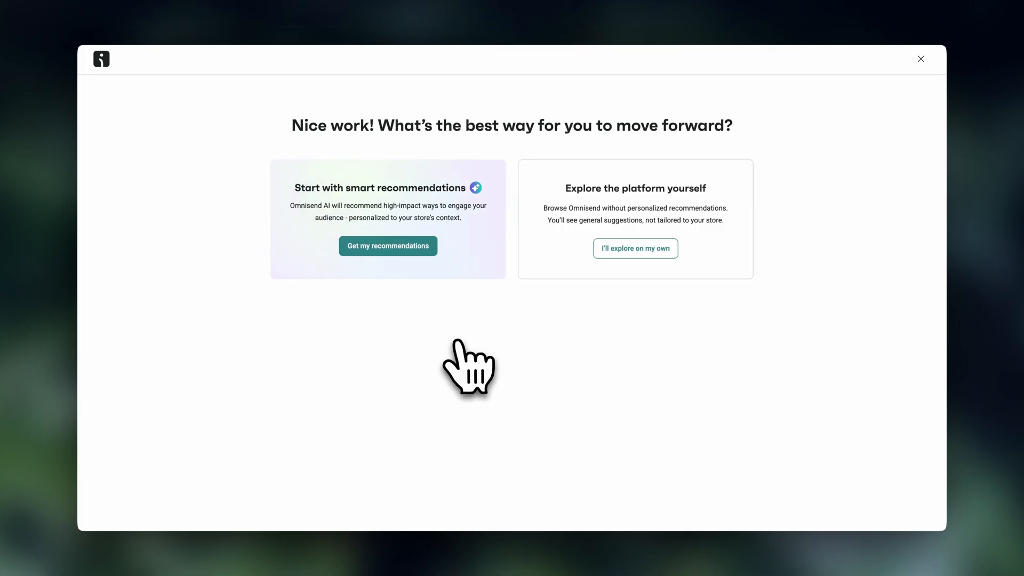
left_click(401, 249)
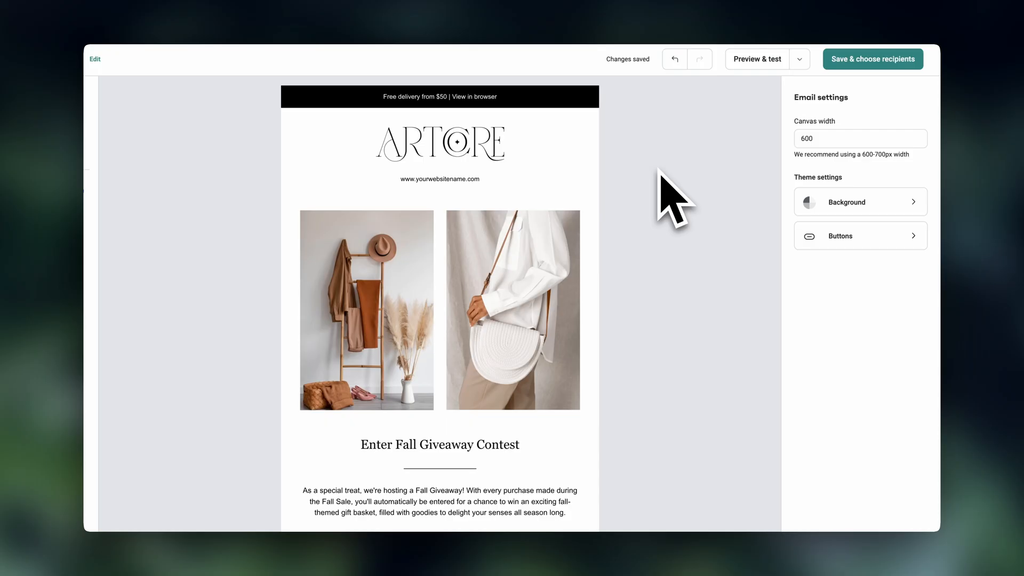
- Examine the fall giveaway email template's sections and the customized Fall season sale email
scroll(654, 290, "down", 6)
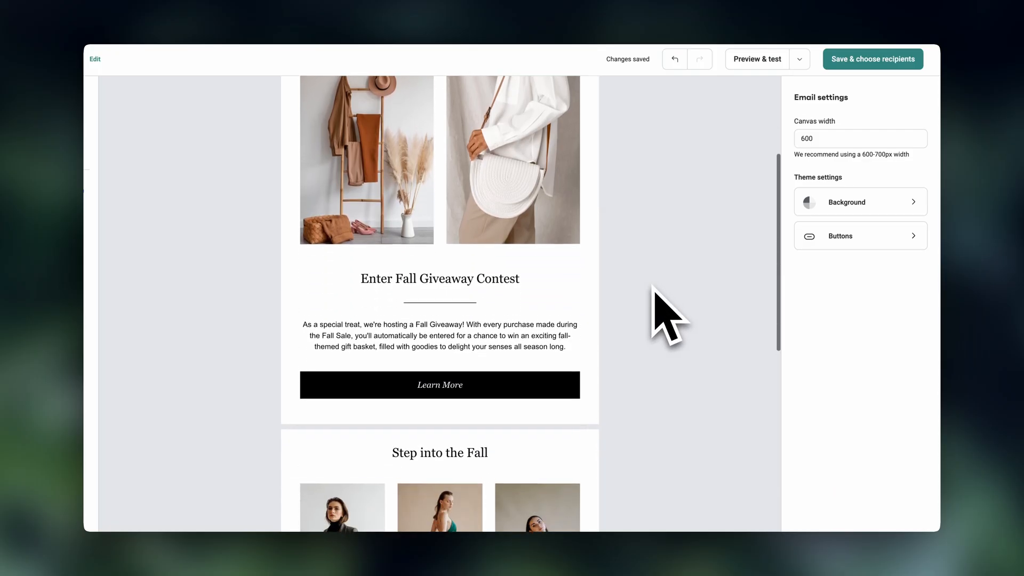
scroll(654, 290, "down", 4)
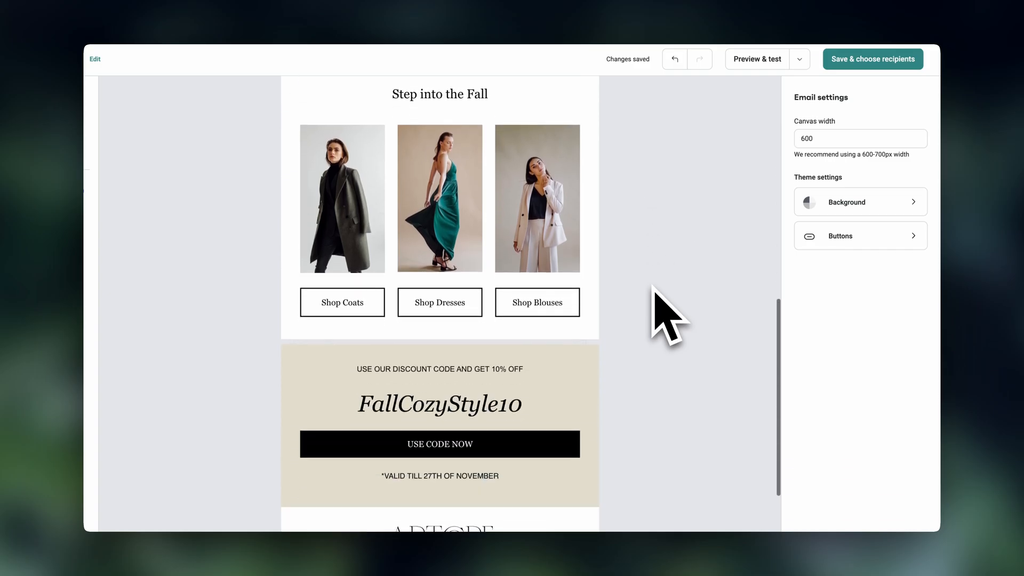
left_click(463, 305)
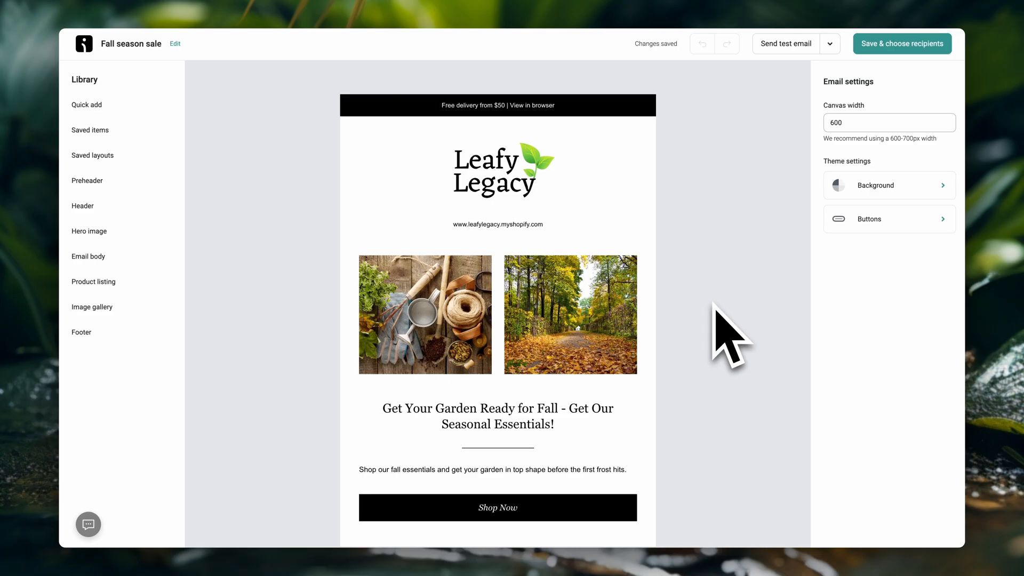
scroll(715, 305, "down", 6)
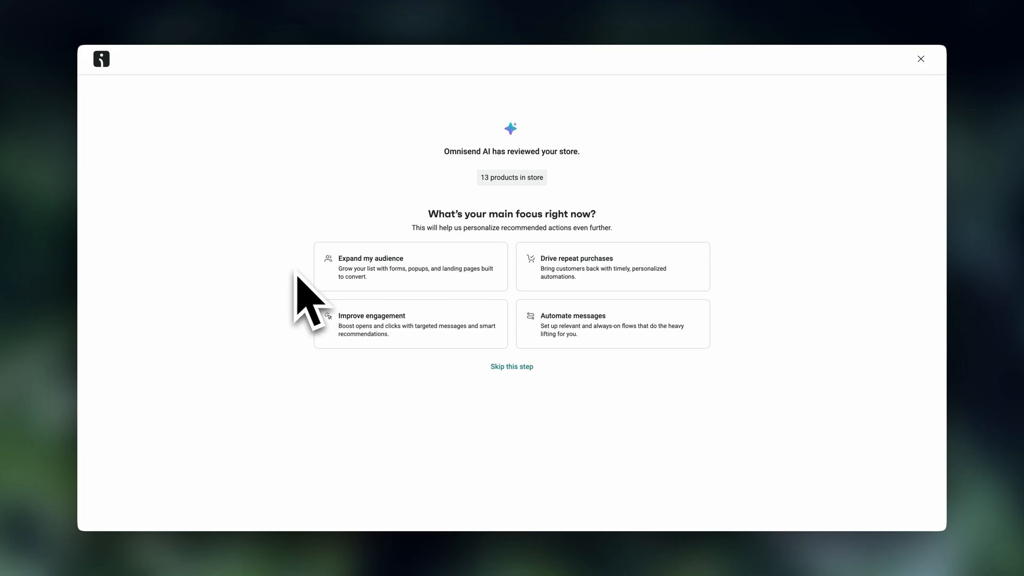
- Choose expanding the audience as the main focus and launch the website signup form
left_click(384, 261)
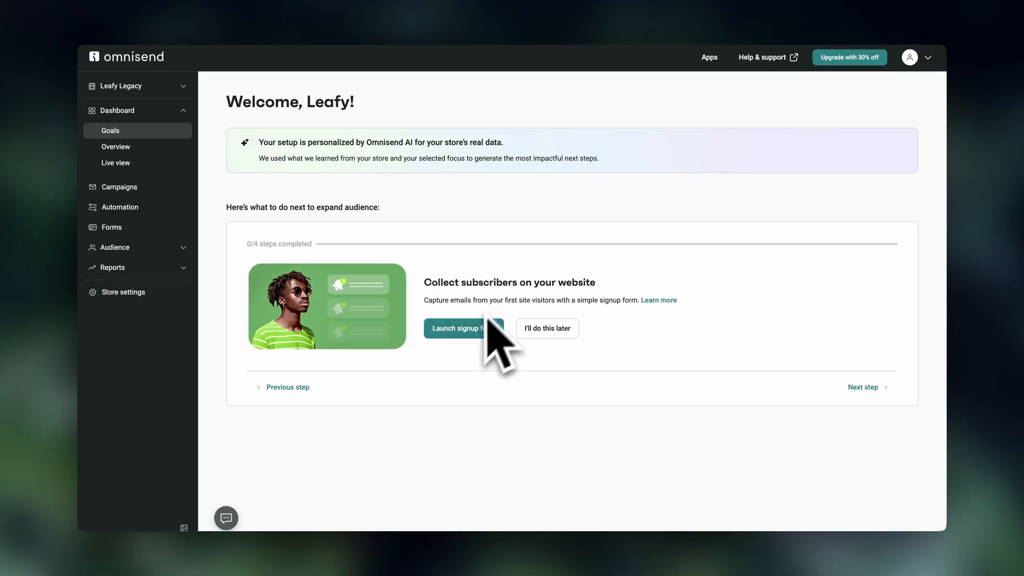
left_click(469, 328)
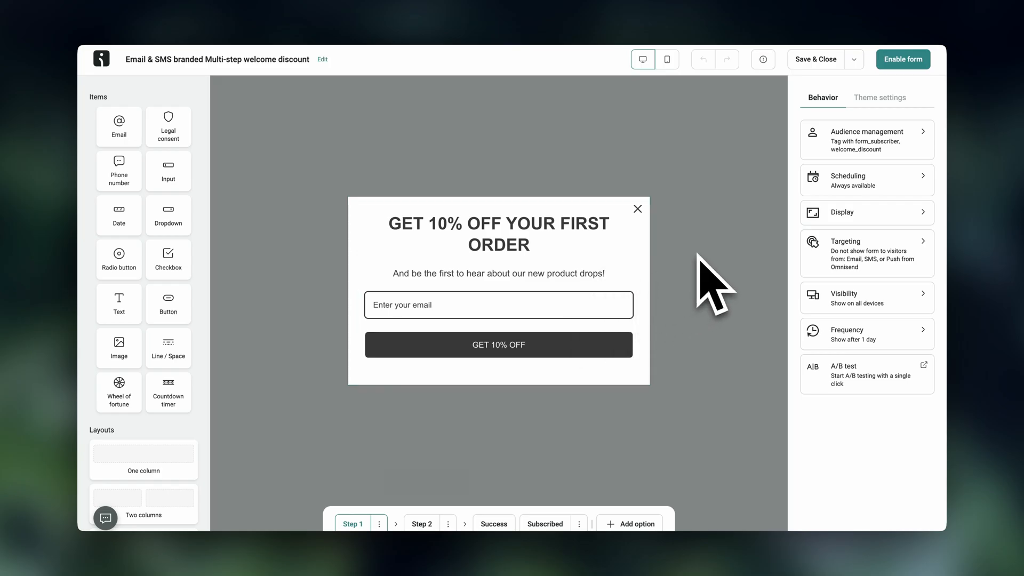
- Add a first name input field above the email field in the signup form and clear its label text
left_click(580, 309)
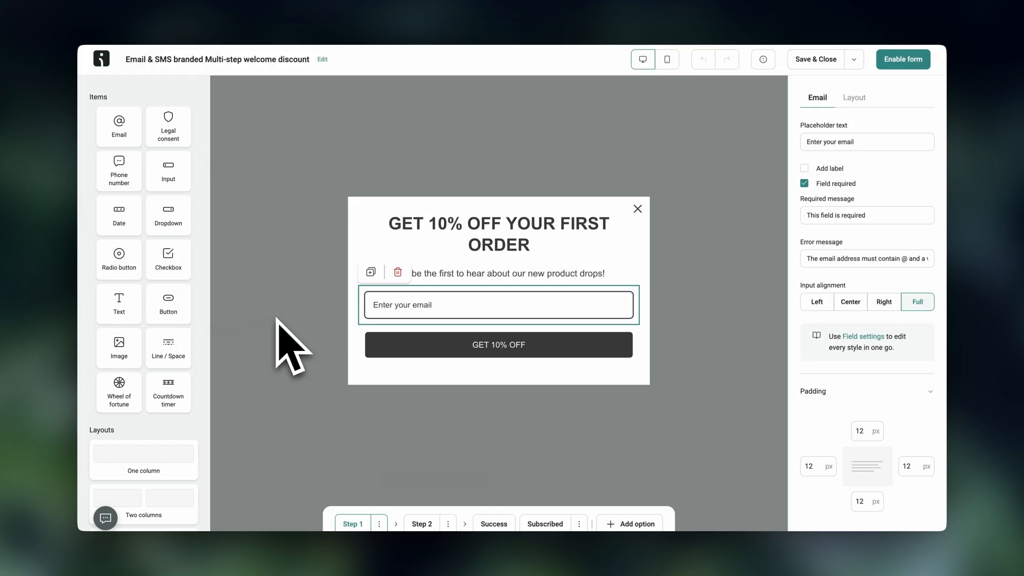
left_click(278, 320)
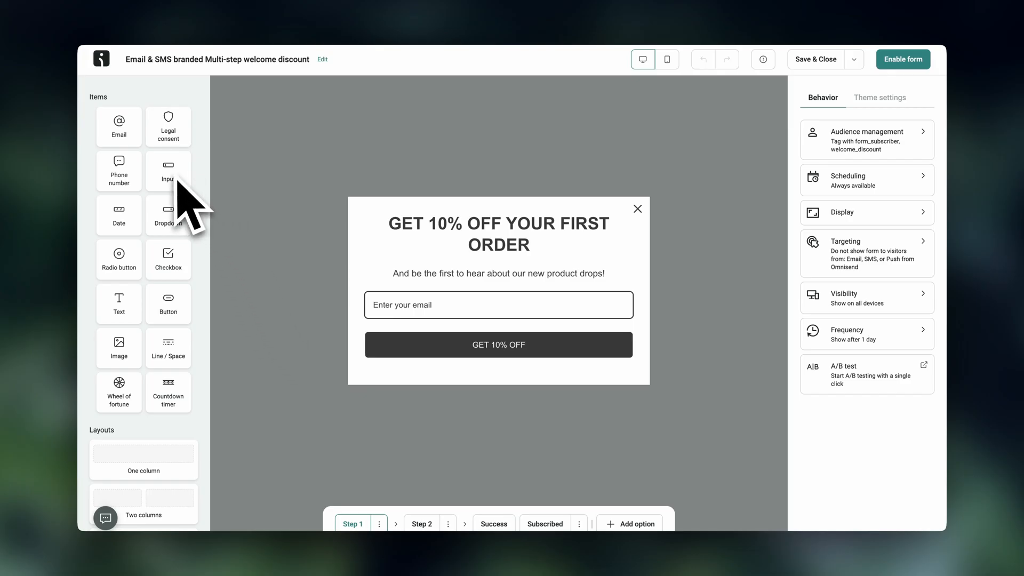
left_click_drag(178, 182, 379, 304)
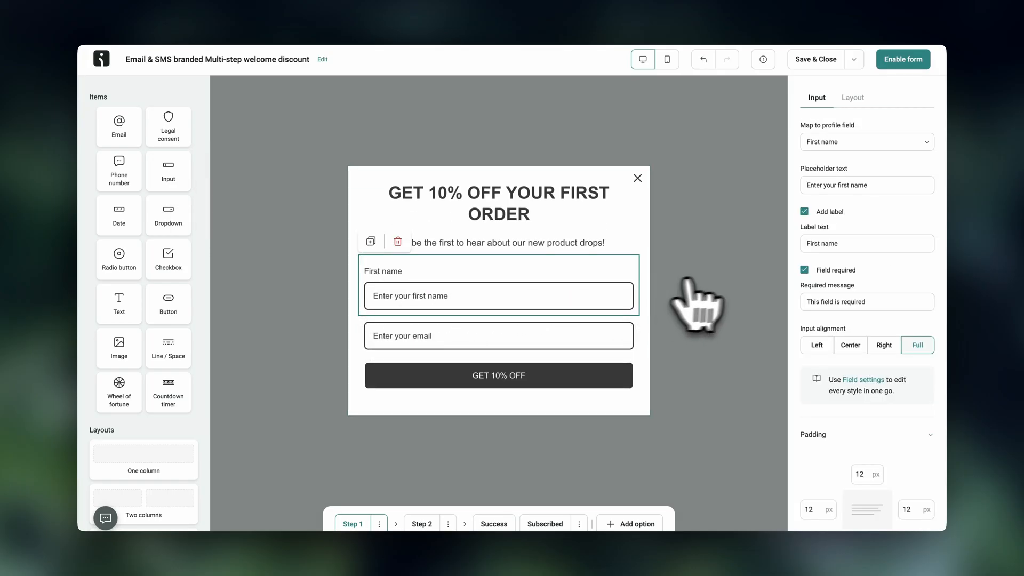
left_click_drag(841, 245, 796, 252)
key("BackSpace")
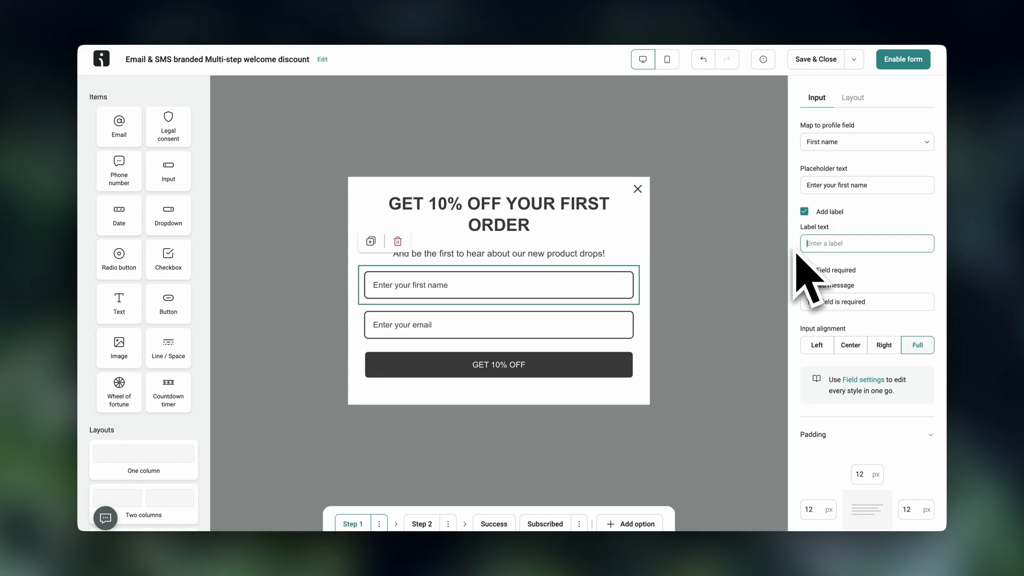
left_click(694, 296)
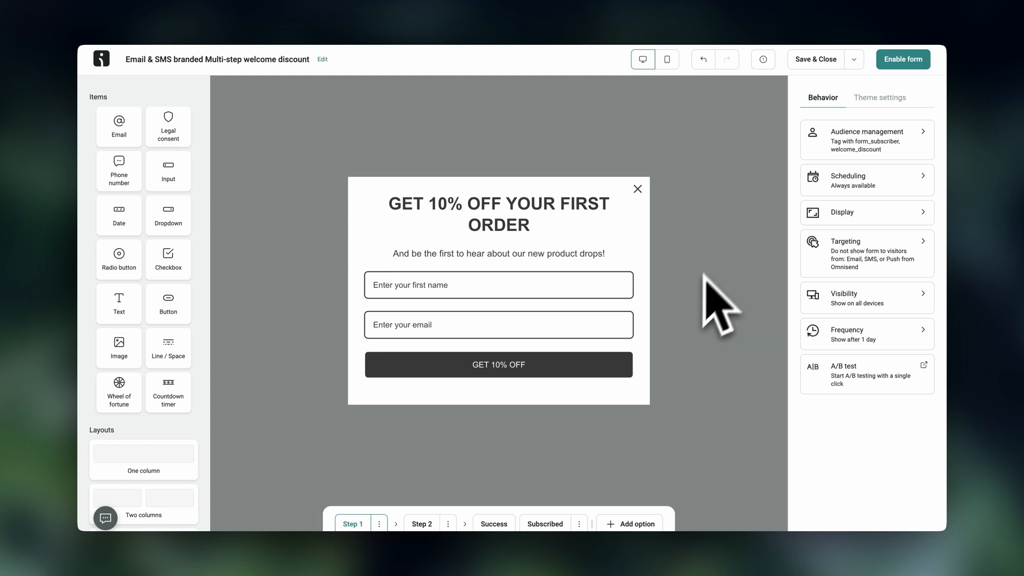
- Lay out the popup with a background image in its right half and use the gardener photo for it
left_click(880, 98)
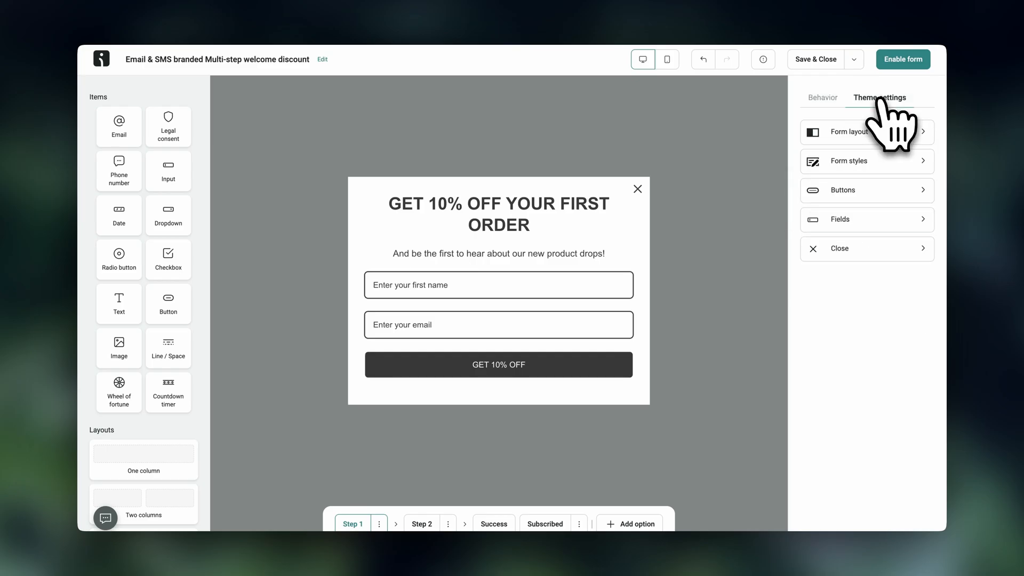
left_click(915, 134)
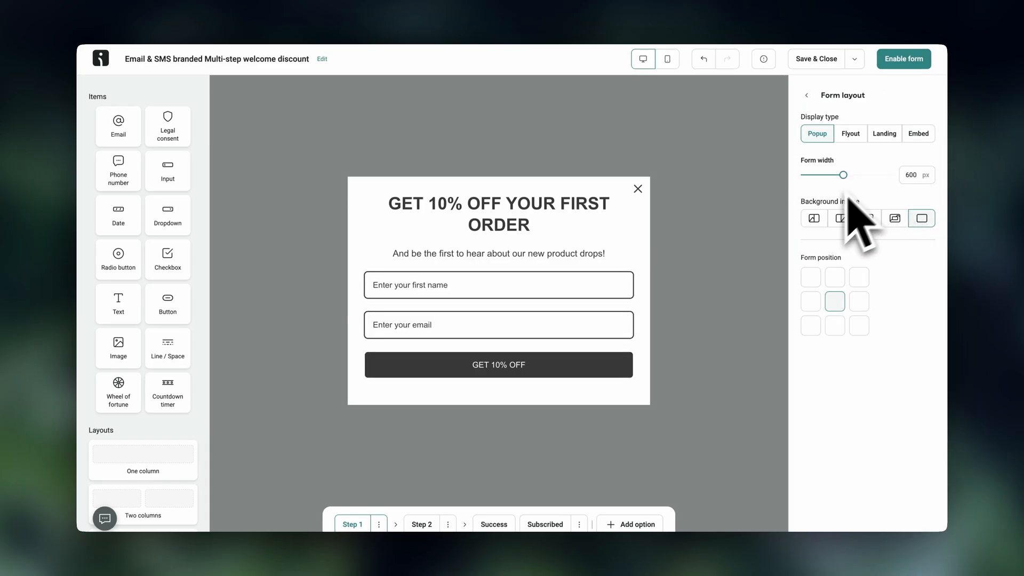
left_click(814, 218)
left_click(841, 218)
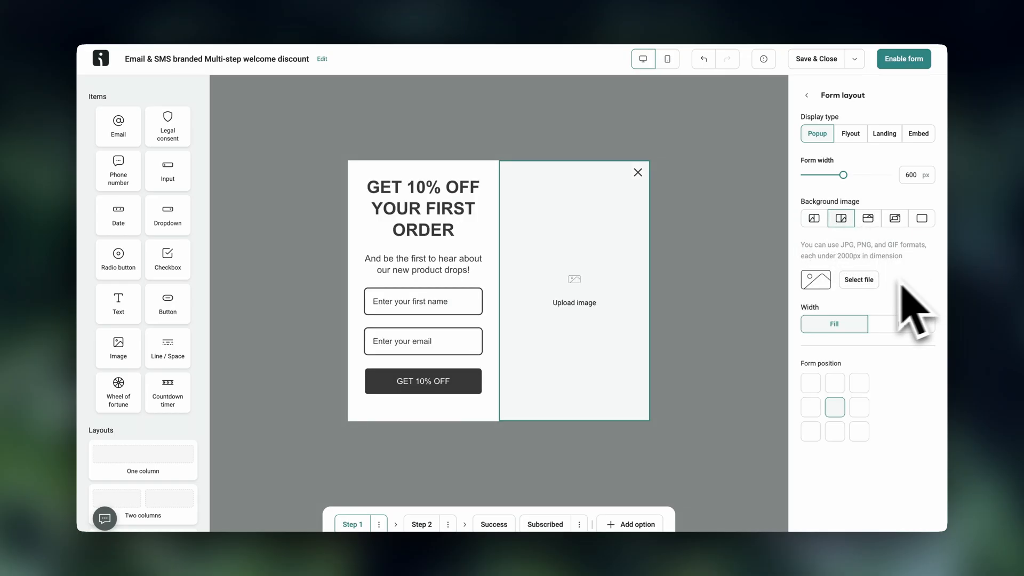
left_click(858, 279)
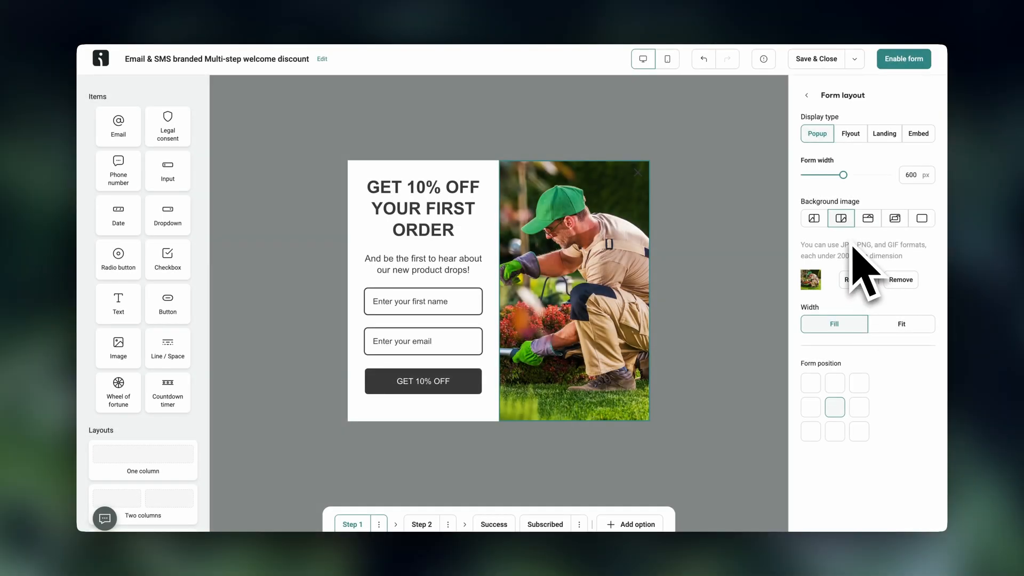
- Try out the different background image placements for the popup, ending with the image in its right half
left_click(814, 219)
left_click(842, 218)
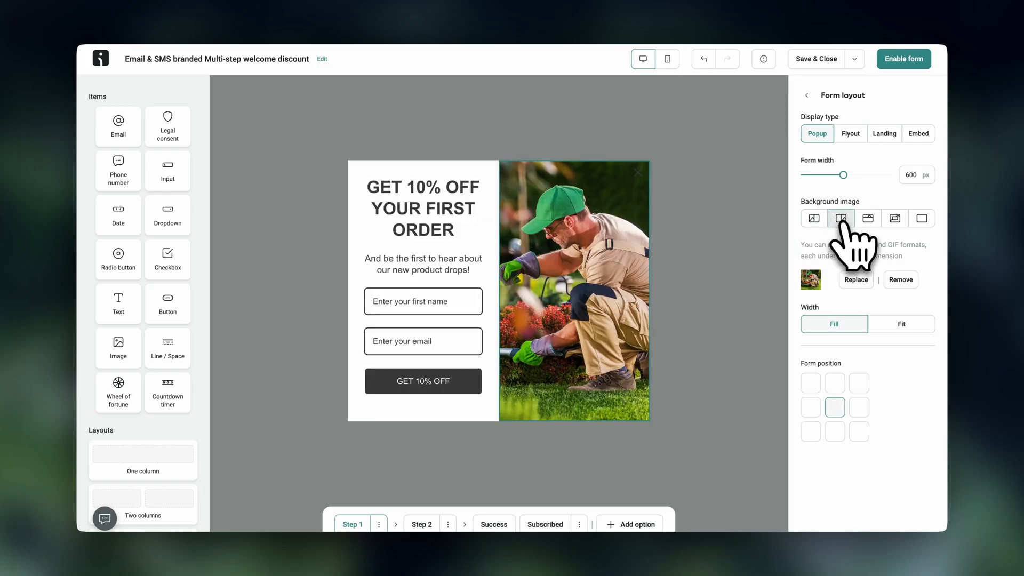
left_click(869, 219)
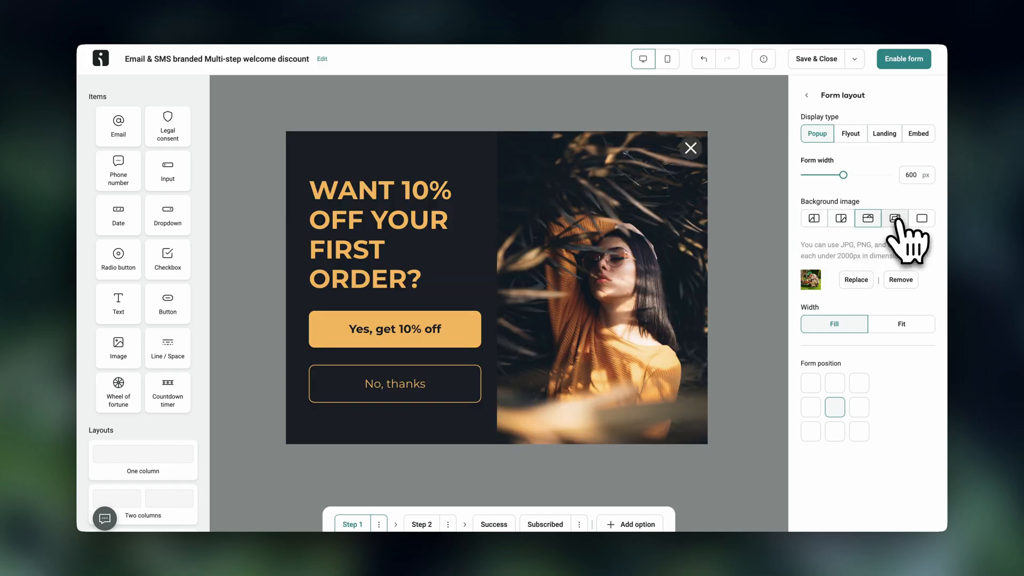
left_click(896, 219)
left_click(841, 219)
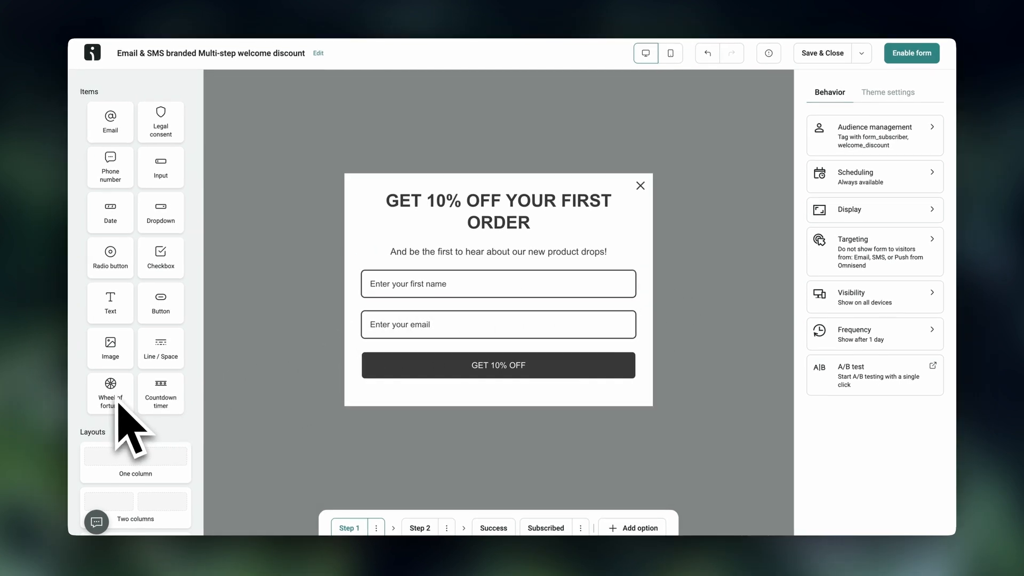
- Add a wheel of fortune above the first name field and open the settings of slice 1
left_click_drag(116, 404, 381, 261)
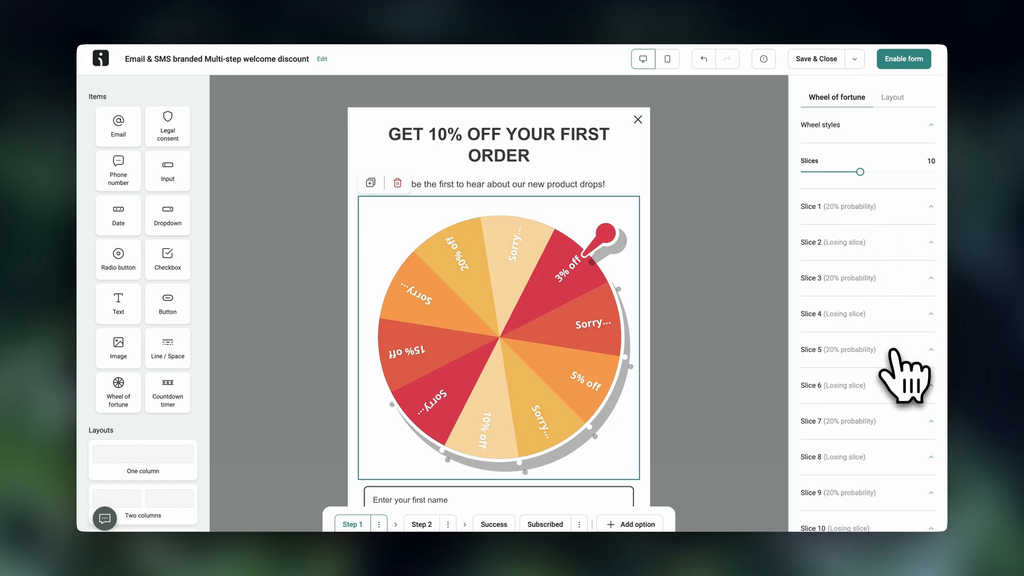
left_click(896, 207)
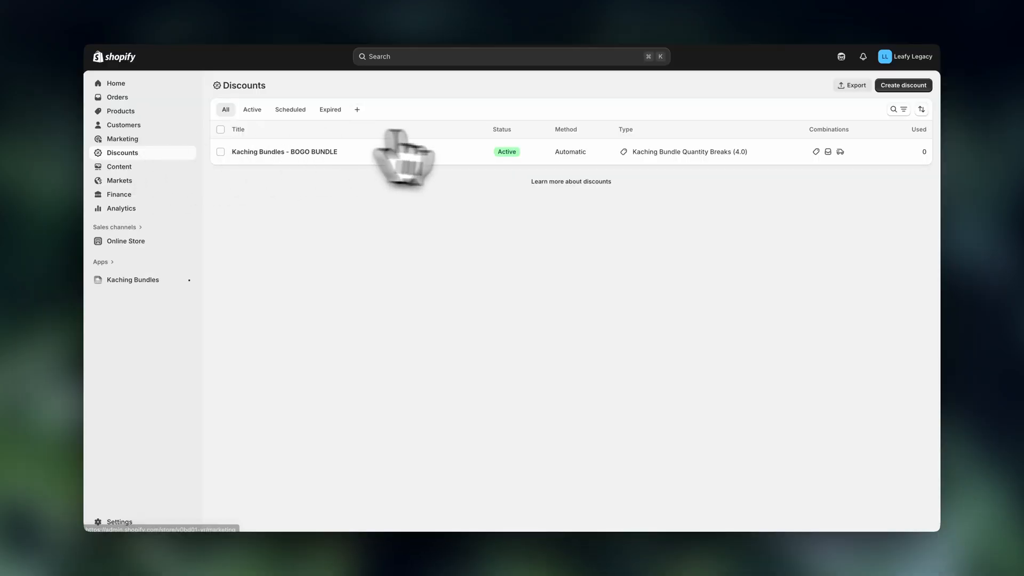
- In Shopify, fill in an amount-off-products discount with the code 20%OFF and a value of 20 percent
left_click(889, 87)
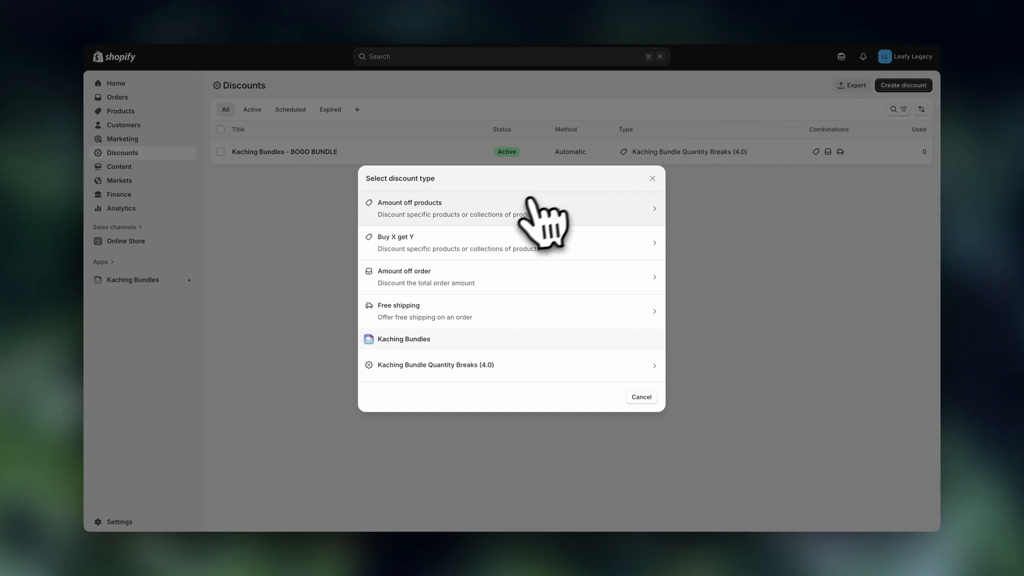
left_click(536, 206)
left_click(484, 181)
type("20%OFF")
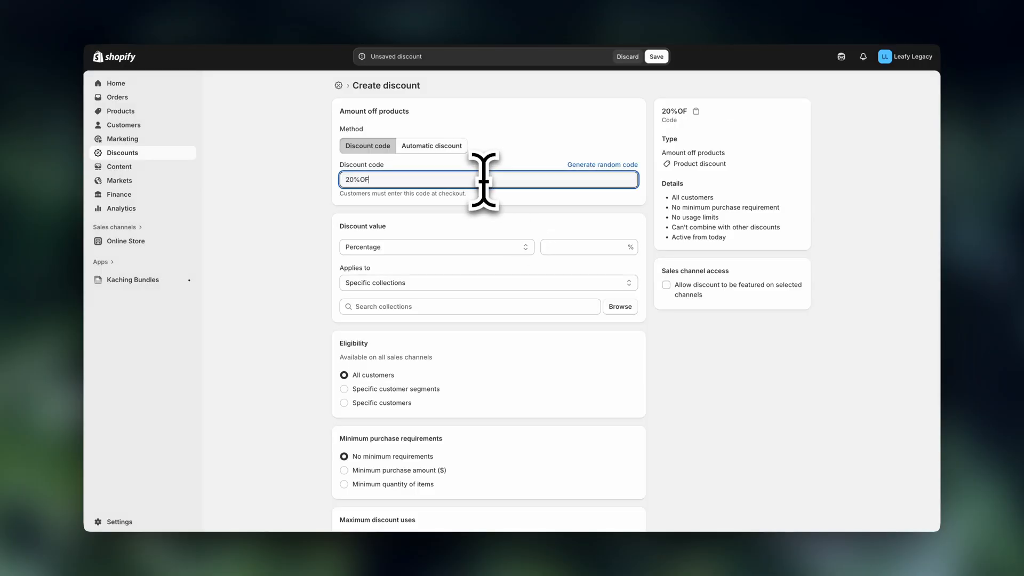
left_click(588, 247)
type("20")
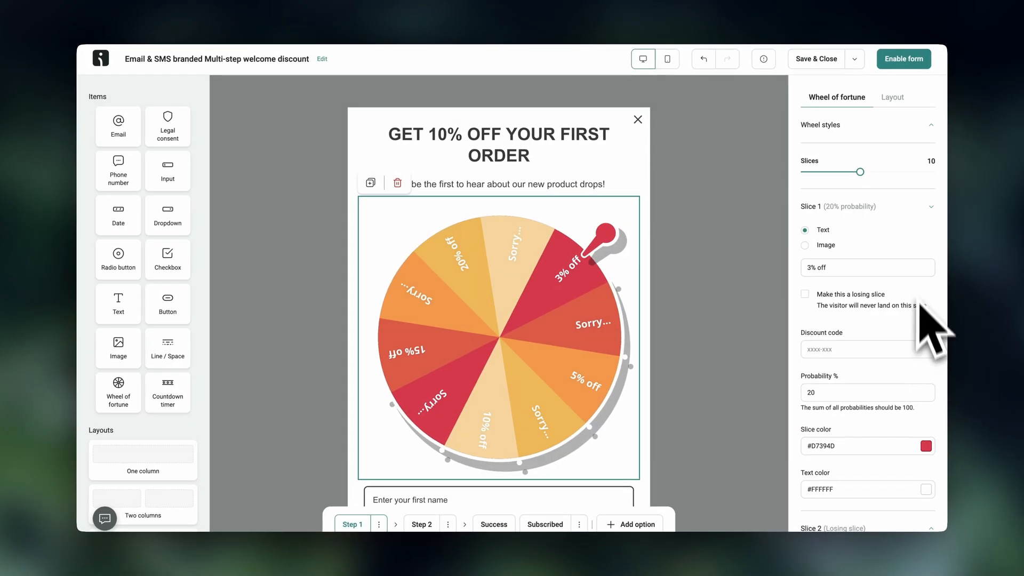
- Back in the Omnisend form editor, set the text of the wheel's slice 3 to "20% off"
left_click(893, 211)
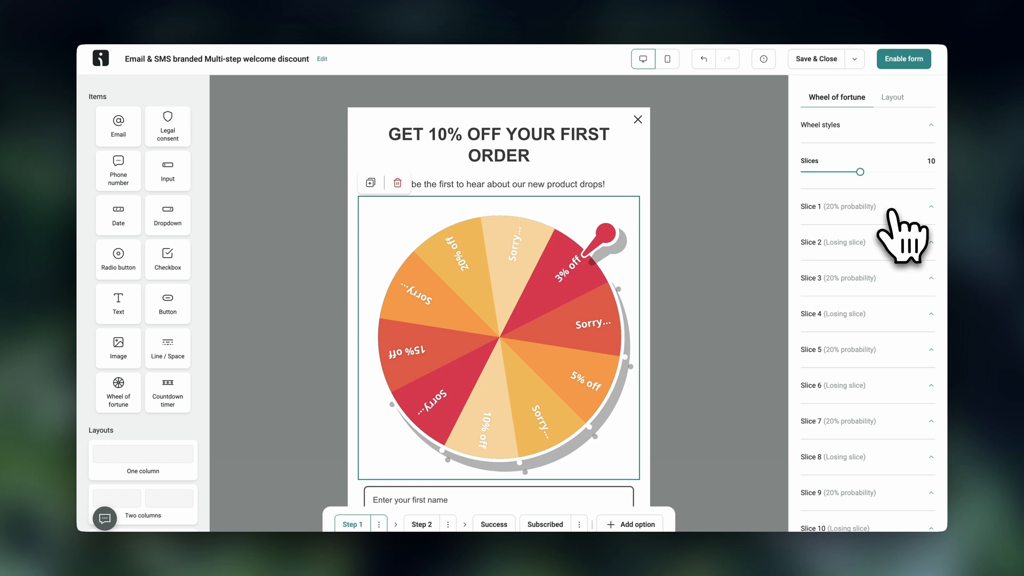
left_click(883, 281)
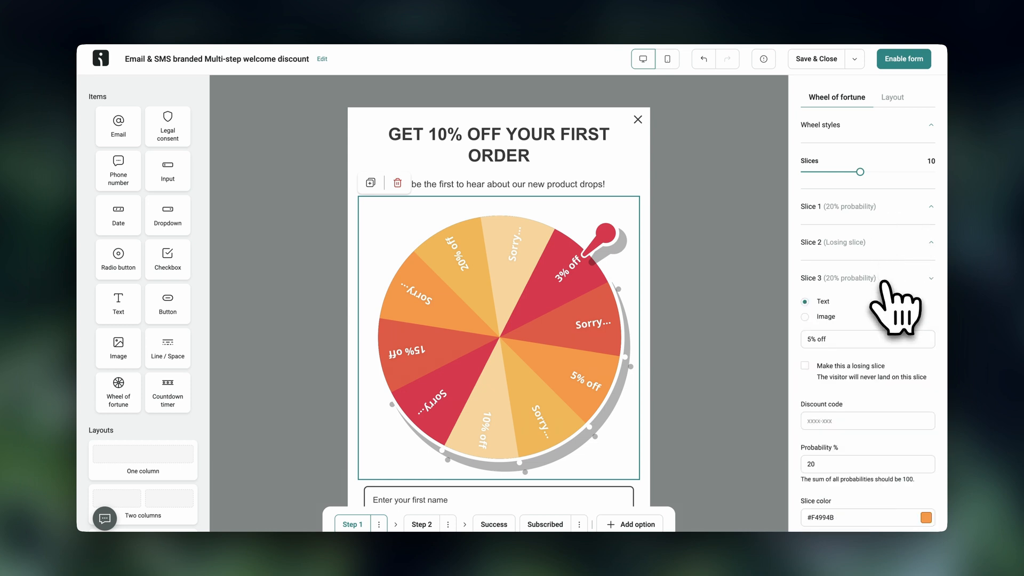
triple_click(850, 344)
key("BackSpace")
type("20")
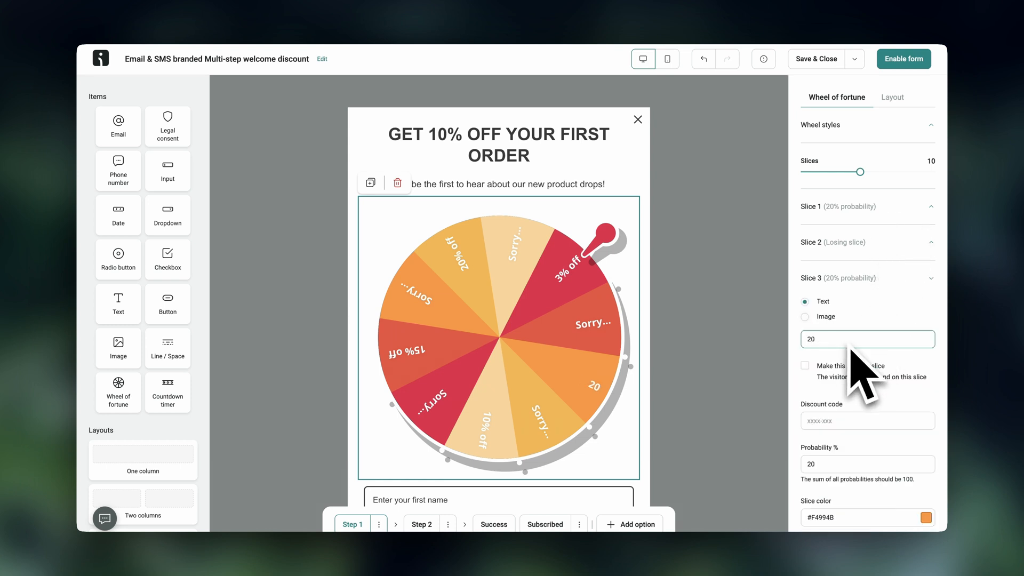
type("% off")
left_click(828, 279)
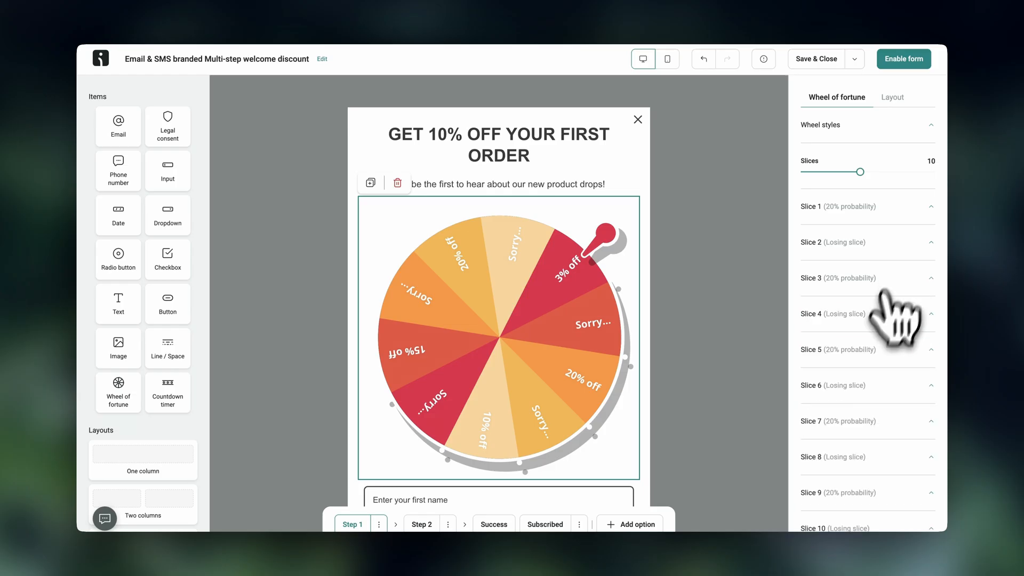
- Check slice 5 of the wheel and set the text of slice 7 to "5% off"
left_click(859, 356)
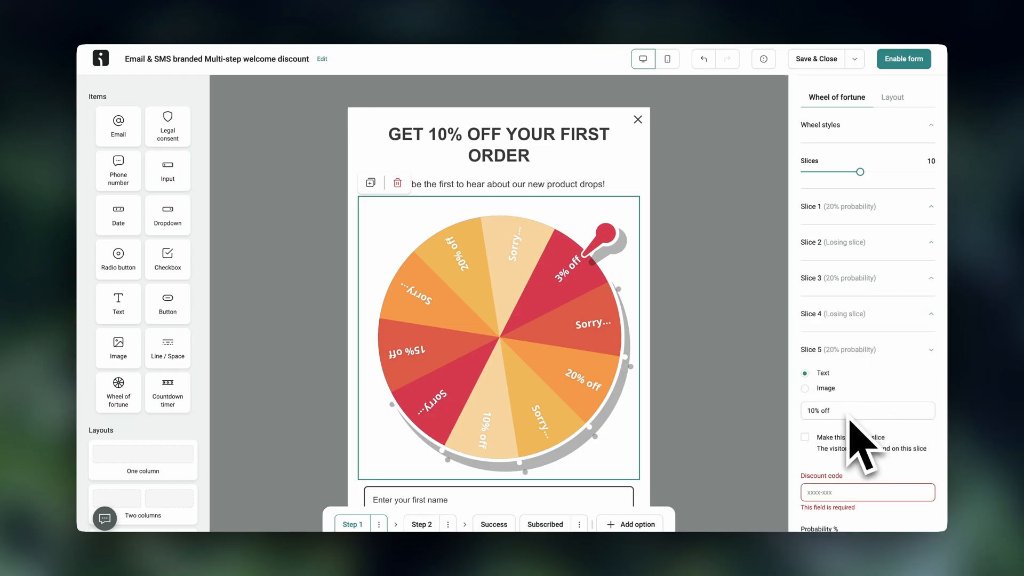
left_click(864, 350)
left_click(864, 421)
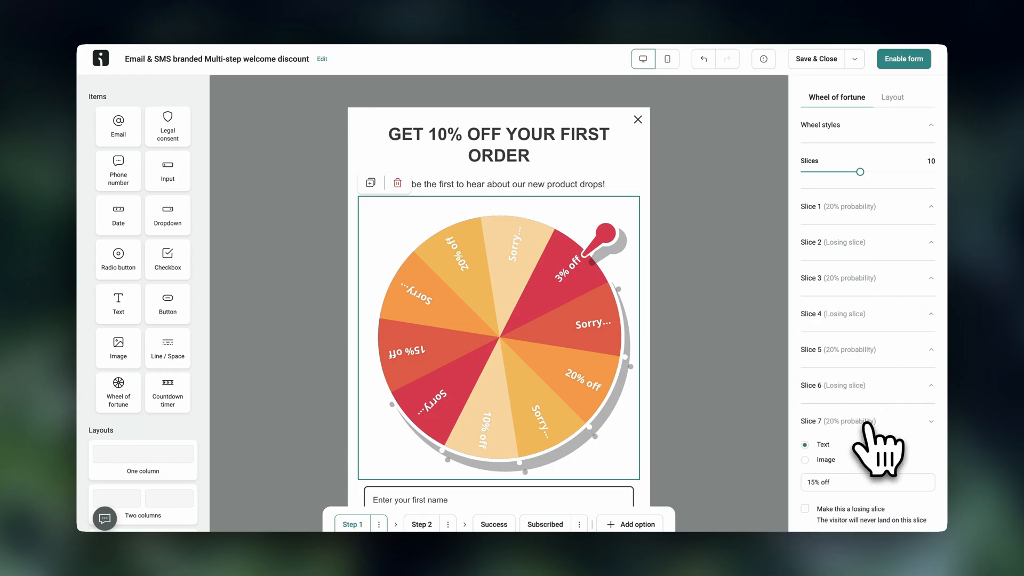
triple_click(854, 482)
type("5% off")
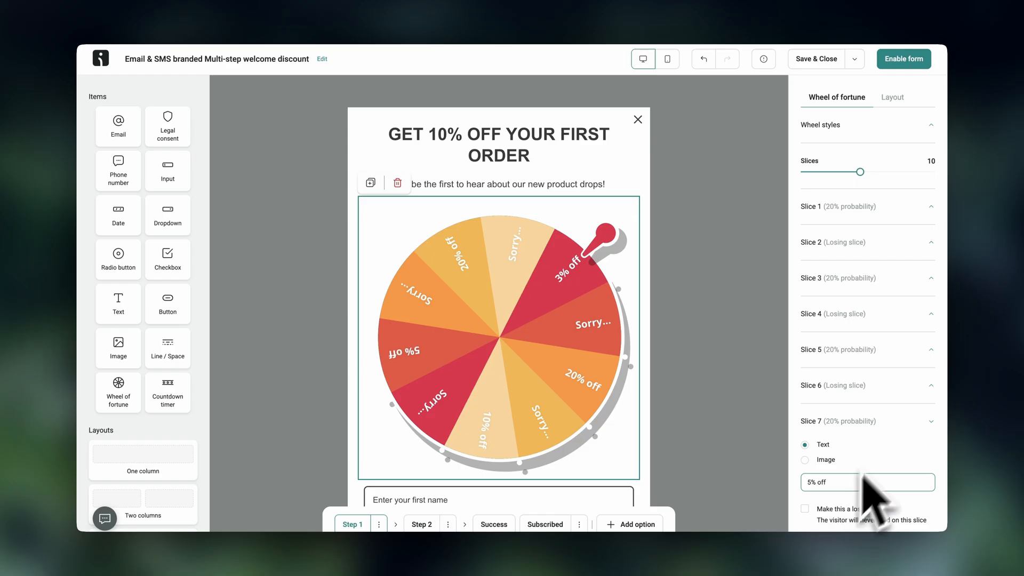
left_click(890, 425)
left_click(888, 424)
- Set the text of the wheel's slice 9 to "50% off"
left_click(856, 487)
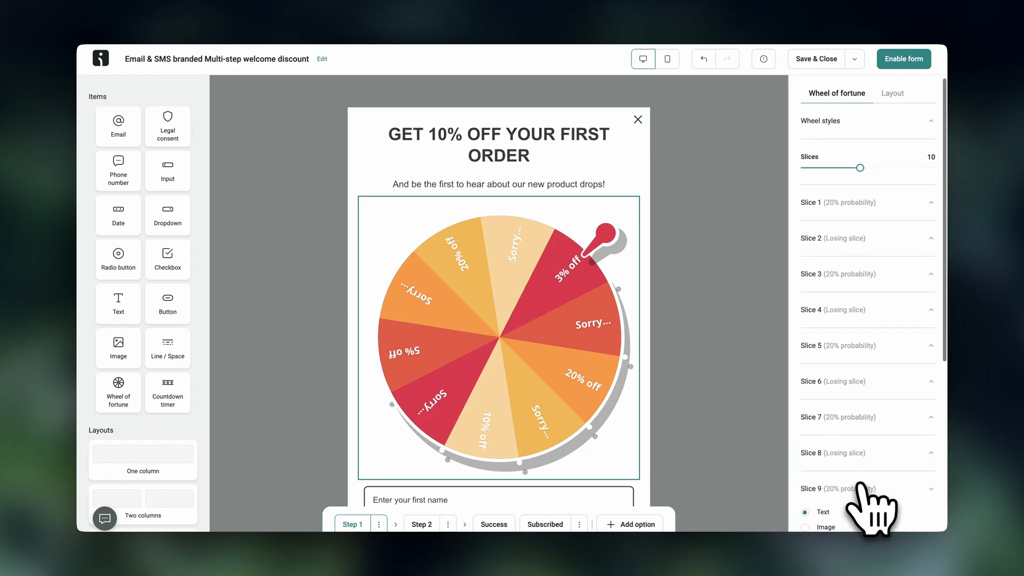
scroll(860, 484, "down", 3)
triple_click(842, 409)
type("50% off")
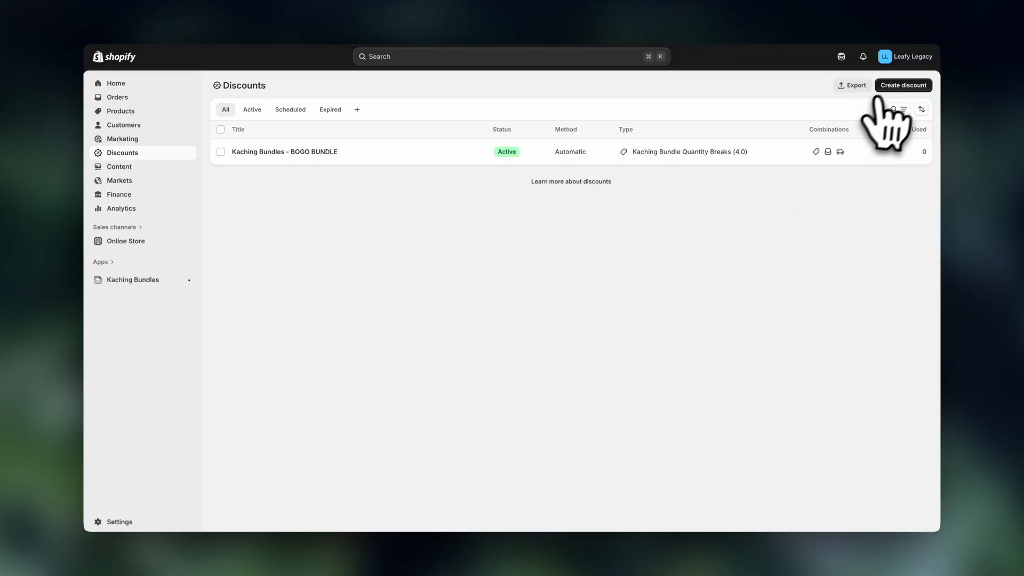
- Switch to the Shopify discounts and start a new discount of the amount-off-products type
left_click(886, 87)
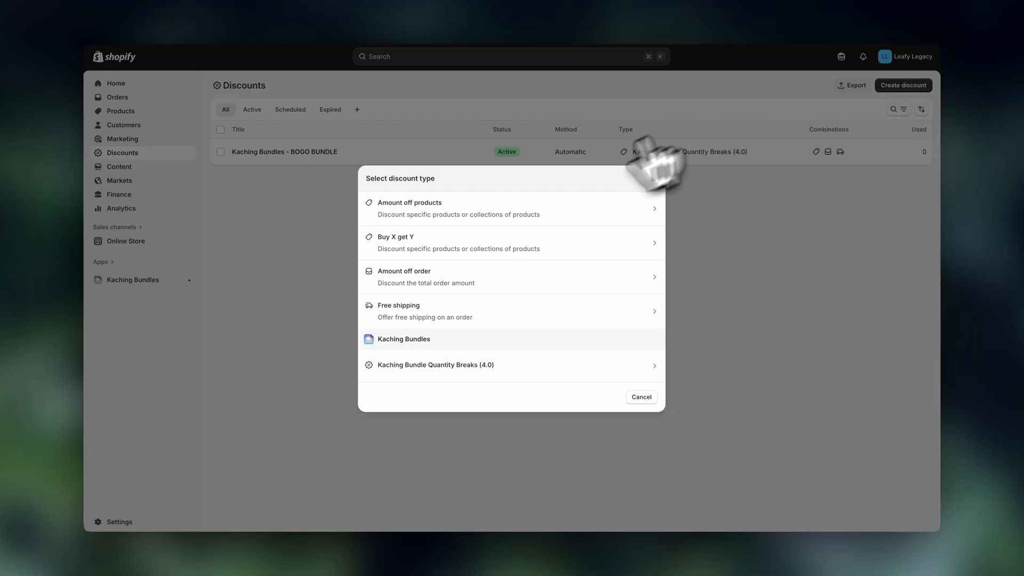
left_click(522, 219)
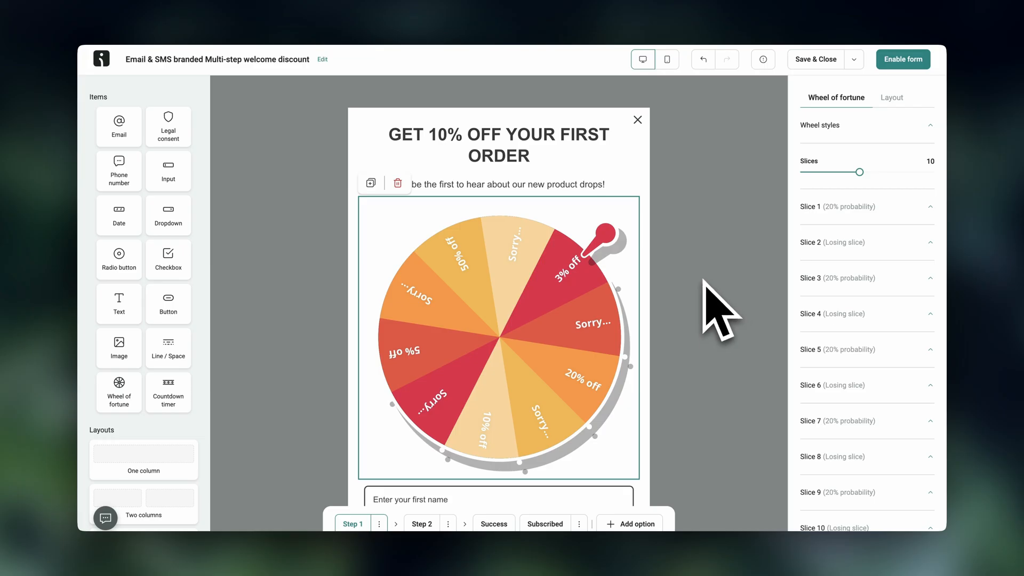
- In the Omnisend form editor, replace the form's heading with "WIN A DISCOUNT!"
left_click(538, 156)
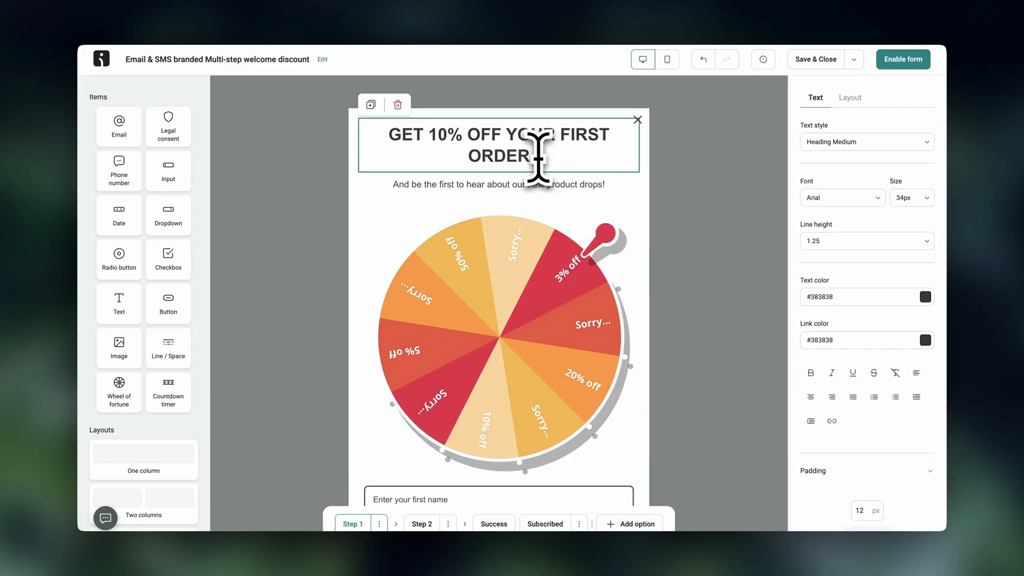
left_click_drag(538, 155, 401, 137)
type("WIN A DISCO")
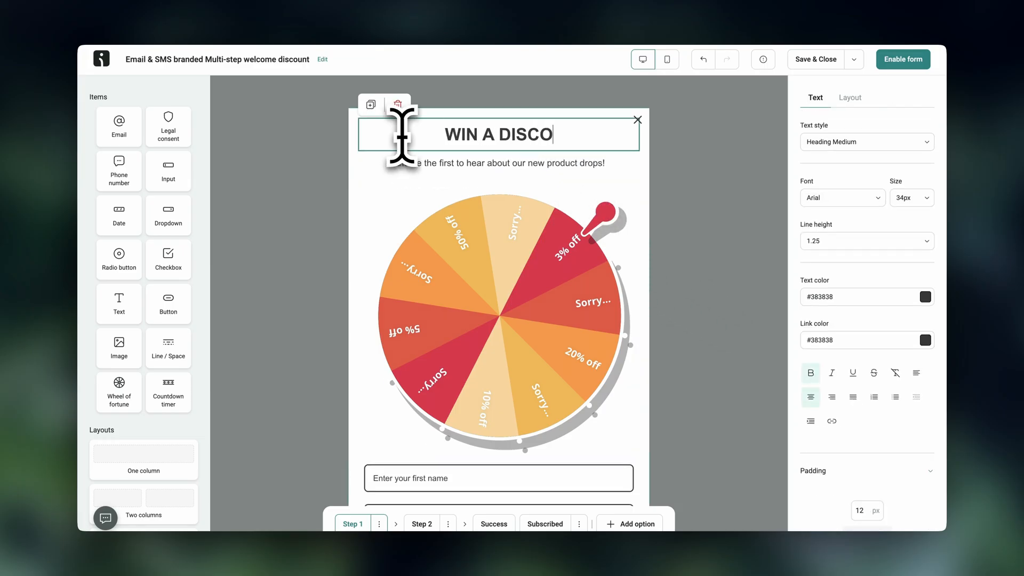
type("UNT!")
- Change the form's heading to "GET UP TO 50% OFF!" and finish editing the text
key("ctrl+a")
type("GET UP T")
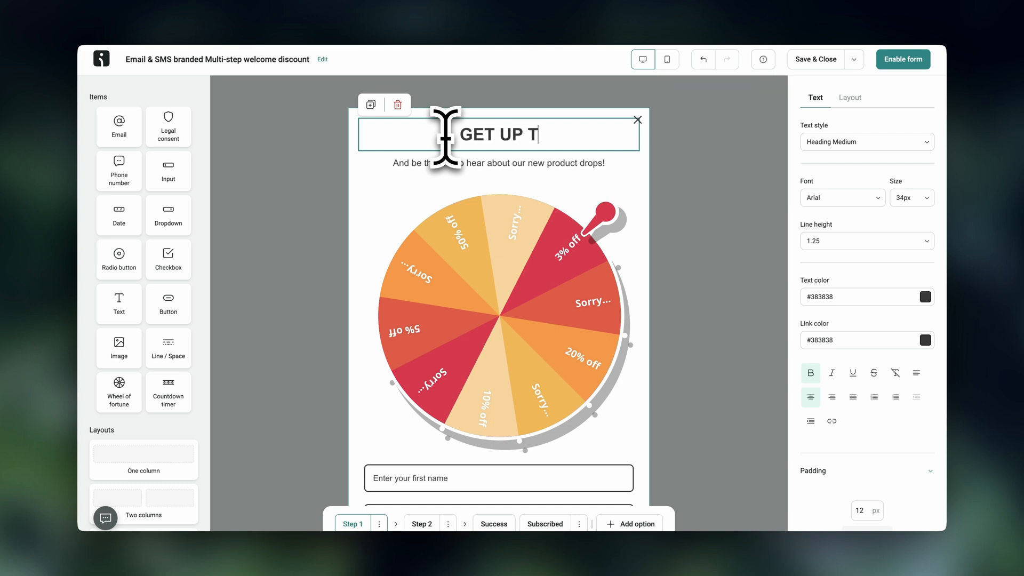
type("O 50% OFF!")
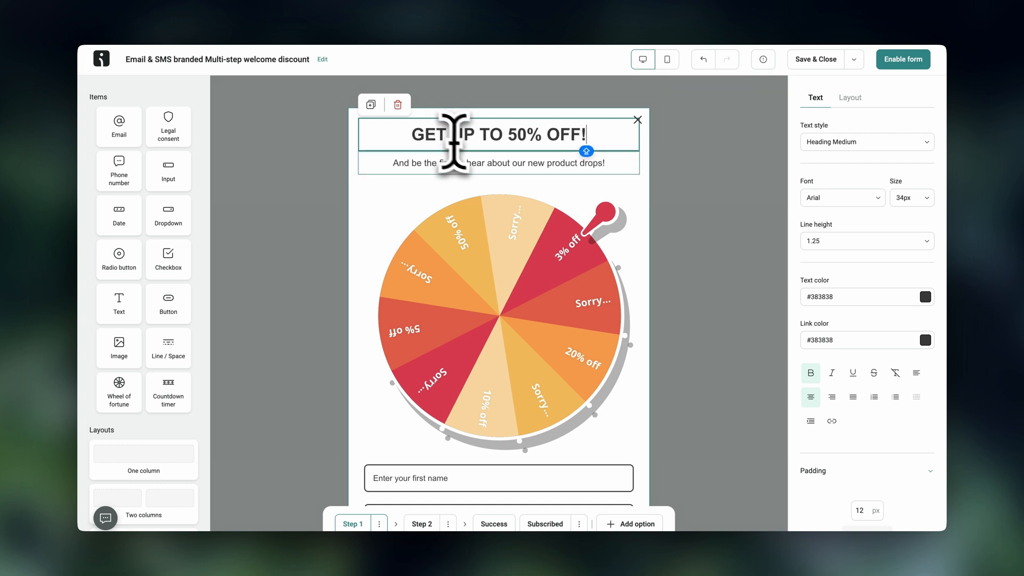
left_click(688, 247)
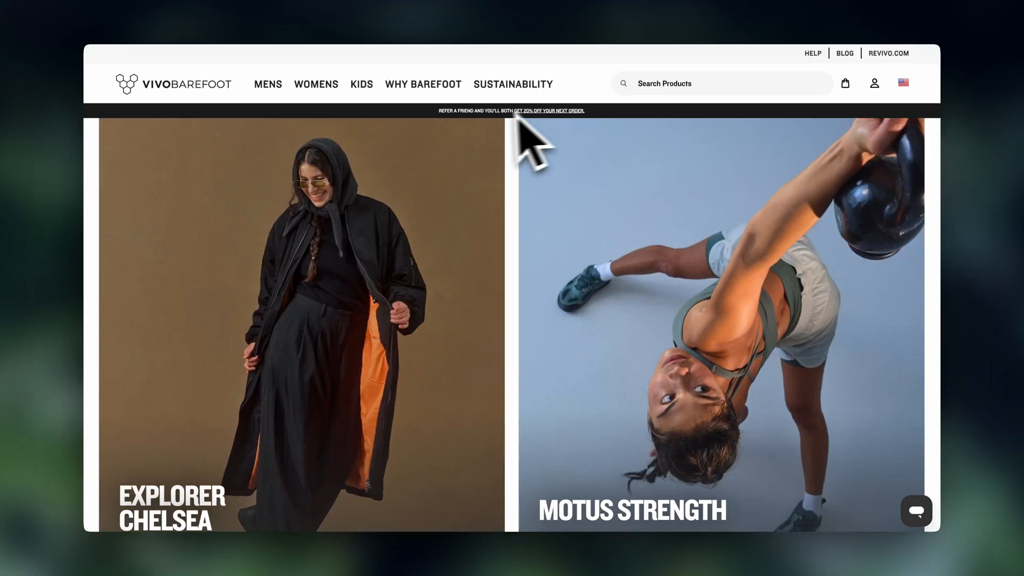
- Switch to the Vivobarefoot website and look through its homepage down to the trending products
scroll(715, 387, "down", 3)
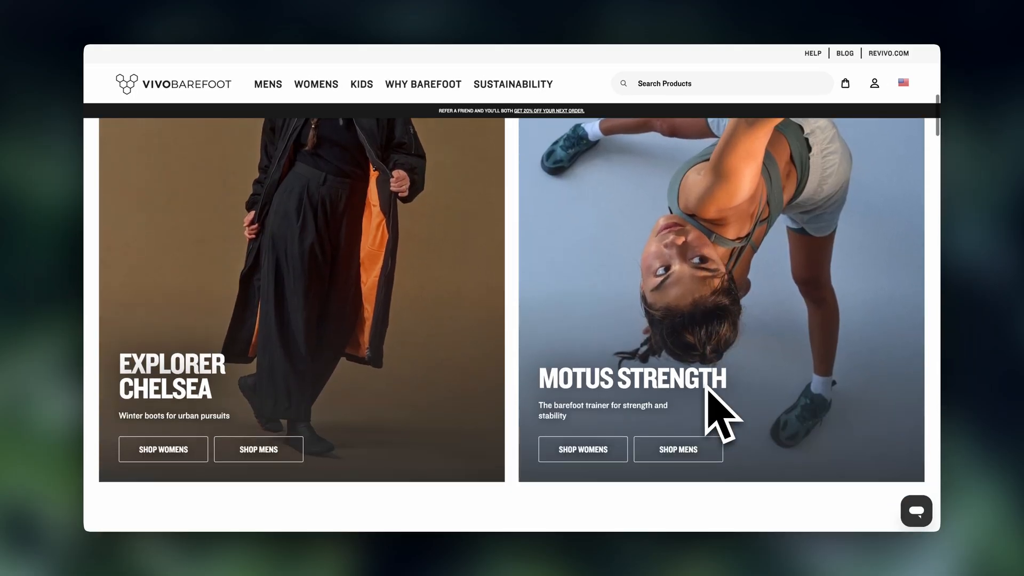
scroll(707, 389, "down", 8)
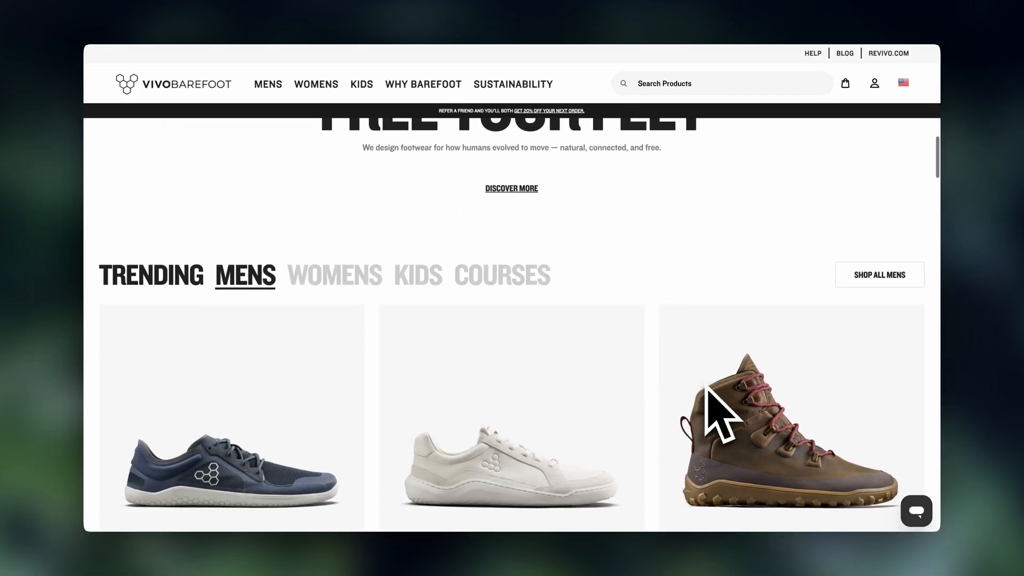
- Open the Primus Lite 3.5 Mens shoe from the trending products and look through its product page images
scroll(707, 387, "down", 2)
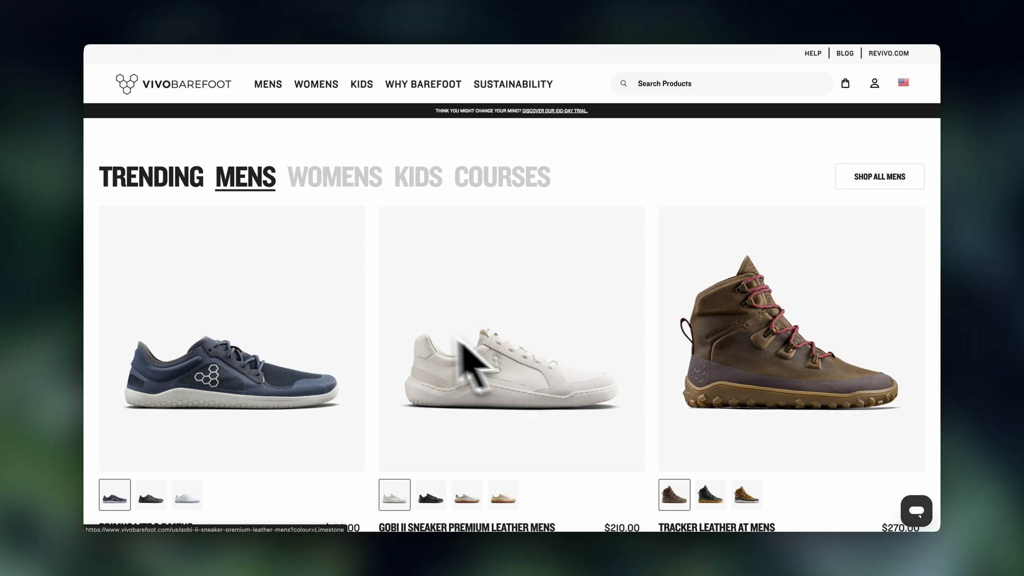
left_click(239, 369)
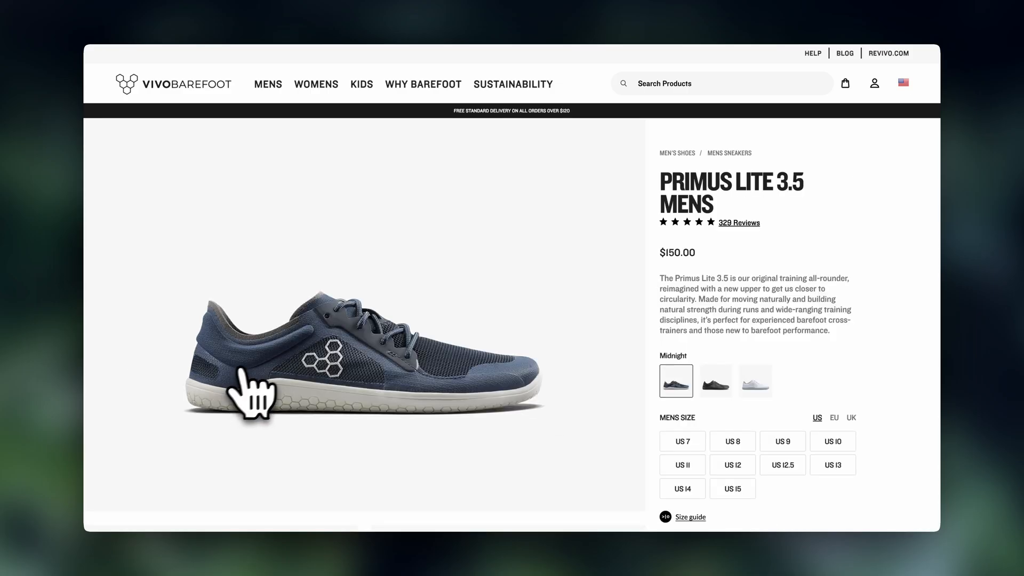
scroll(556, 400, "down", 6)
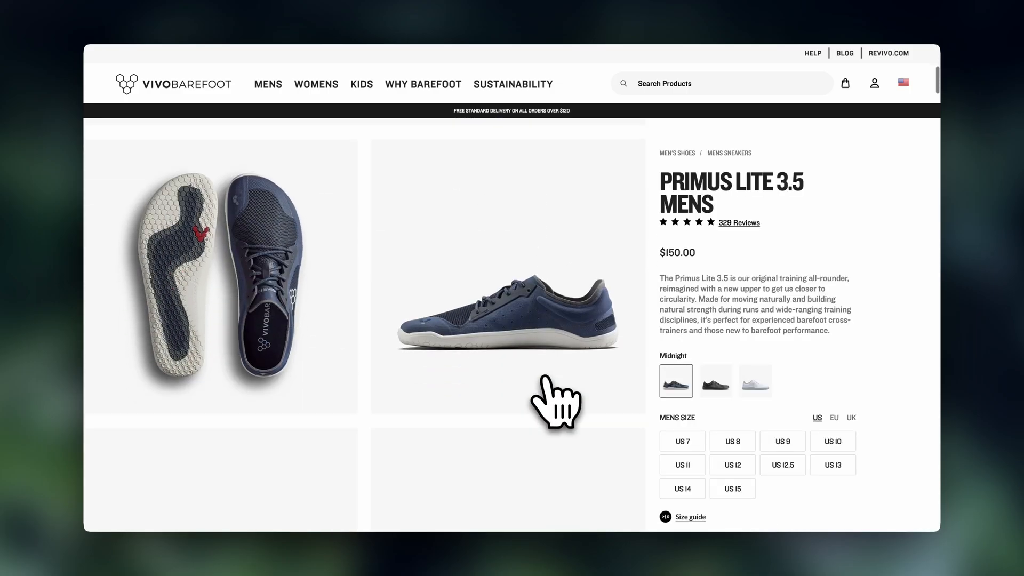
scroll(556, 400, "down", 8)
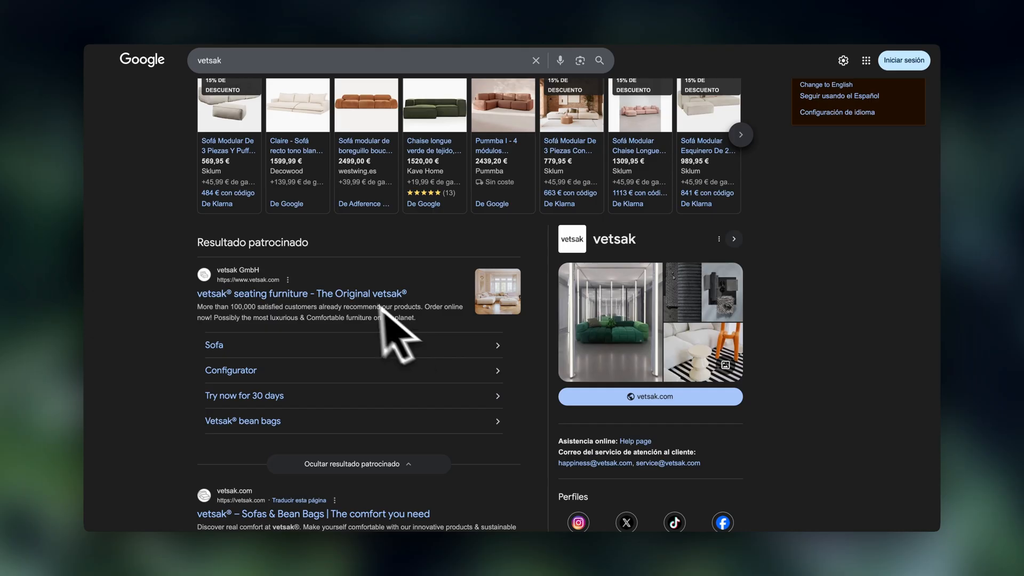
- Open the vetsak website from the Google results, dismiss its signup popup, and look through the homepage down to the collaborations
left_click(299, 294)
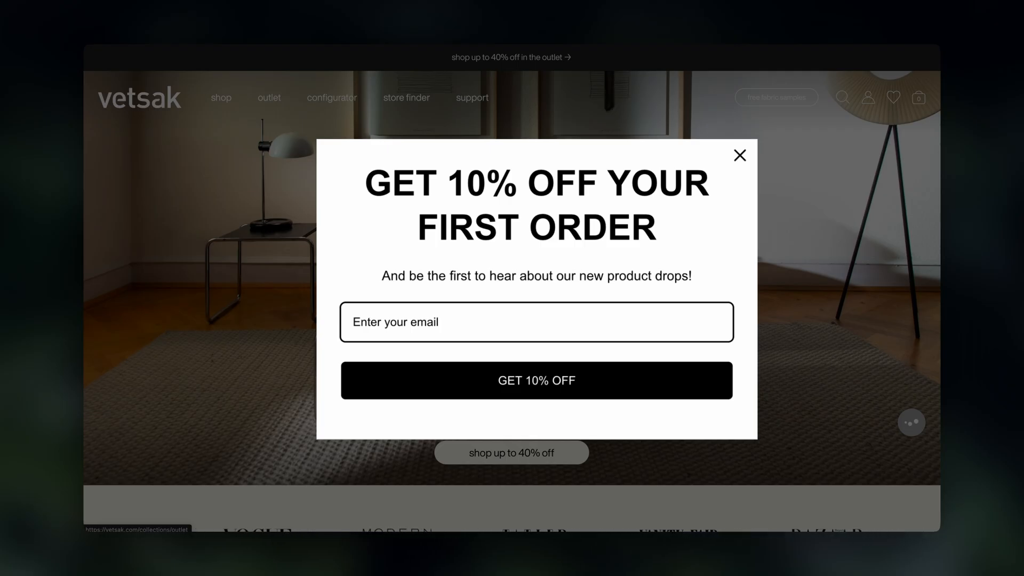
left_click(263, 320)
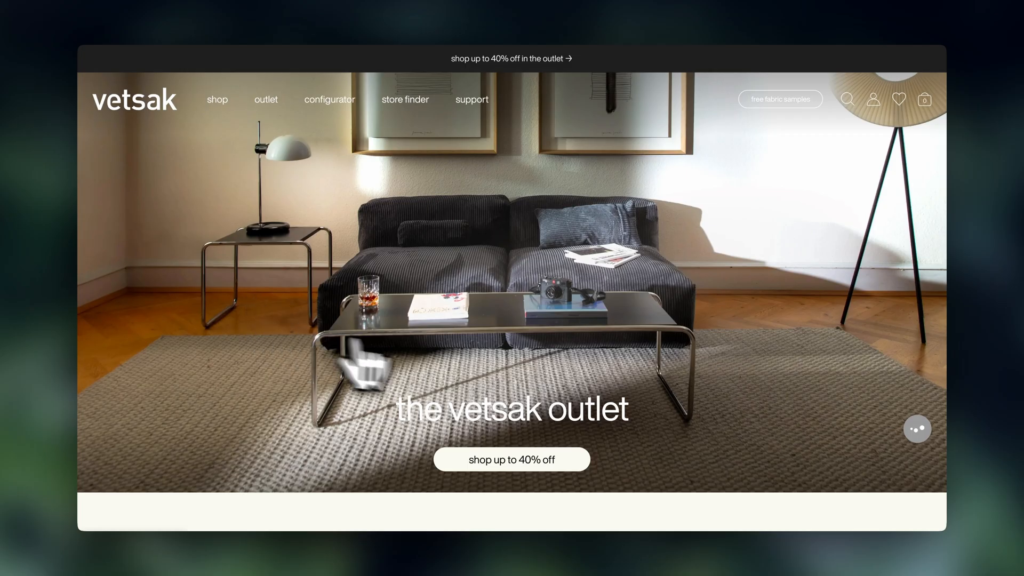
scroll(549, 377, "down", 3)
scroll(541, 357, "down", 5)
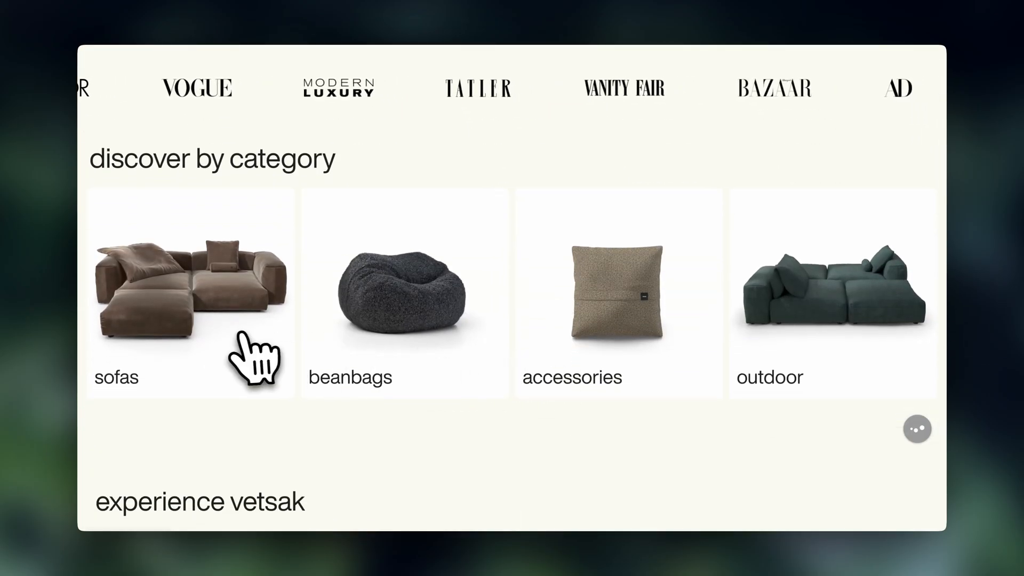
scroll(243, 352, "down", 5)
scroll(243, 347, "down", 2)
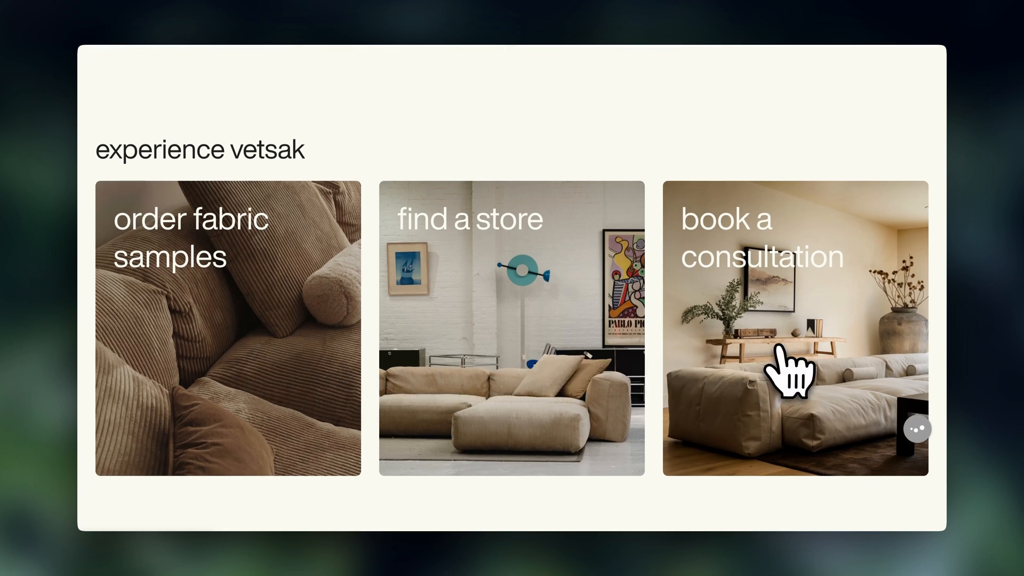
scroll(789, 367, "down", 5)
scroll(790, 372, "down", 5)
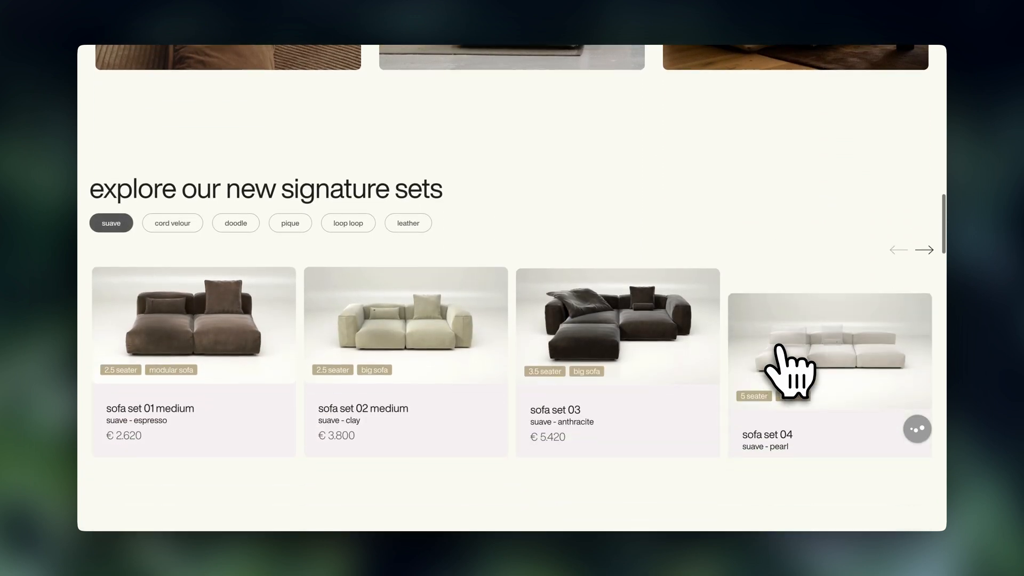
scroll(791, 367, "down", 3)
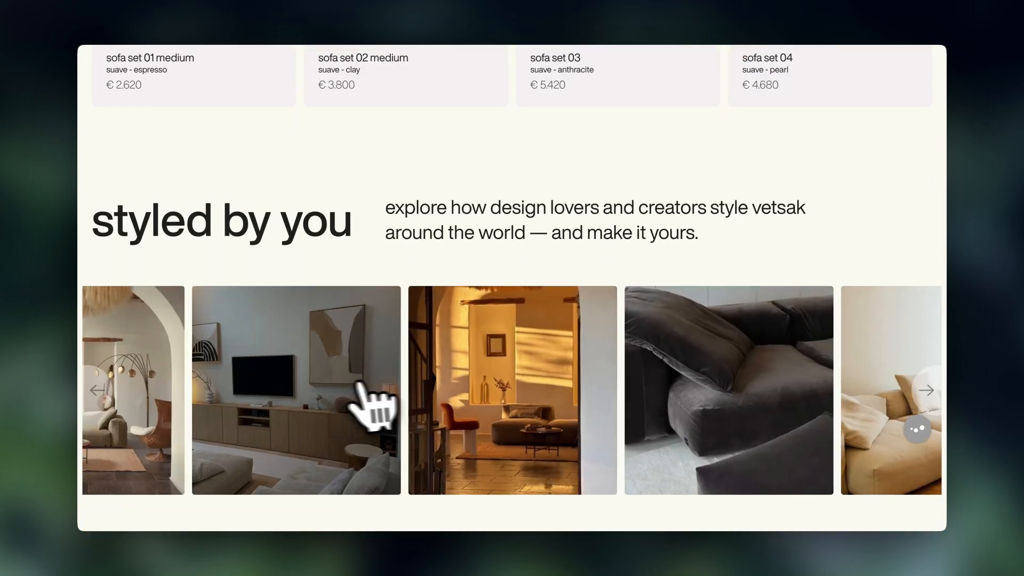
scroll(352, 408, "down", 3)
scroll(345, 410, "down", 2)
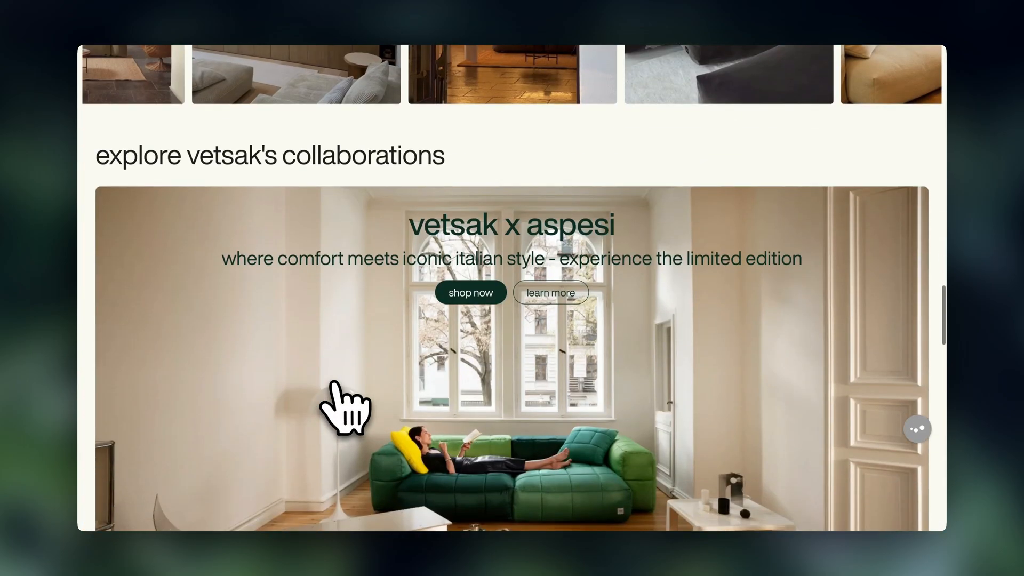
scroll(707, 399, "down", 2)
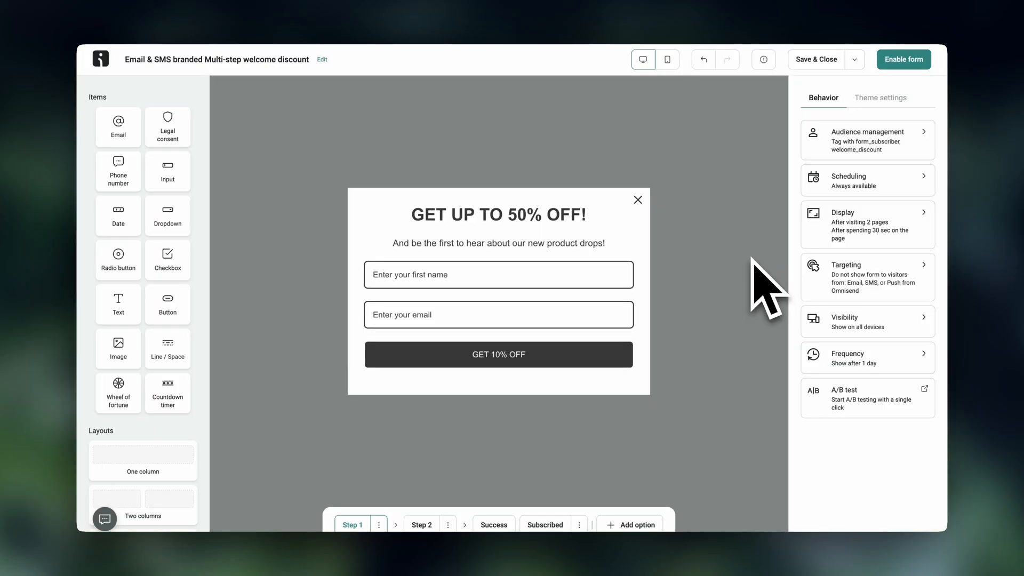
- In the Omnisend form's Display settings, set the time-on-page rule to 40 seconds
left_click(869, 224)
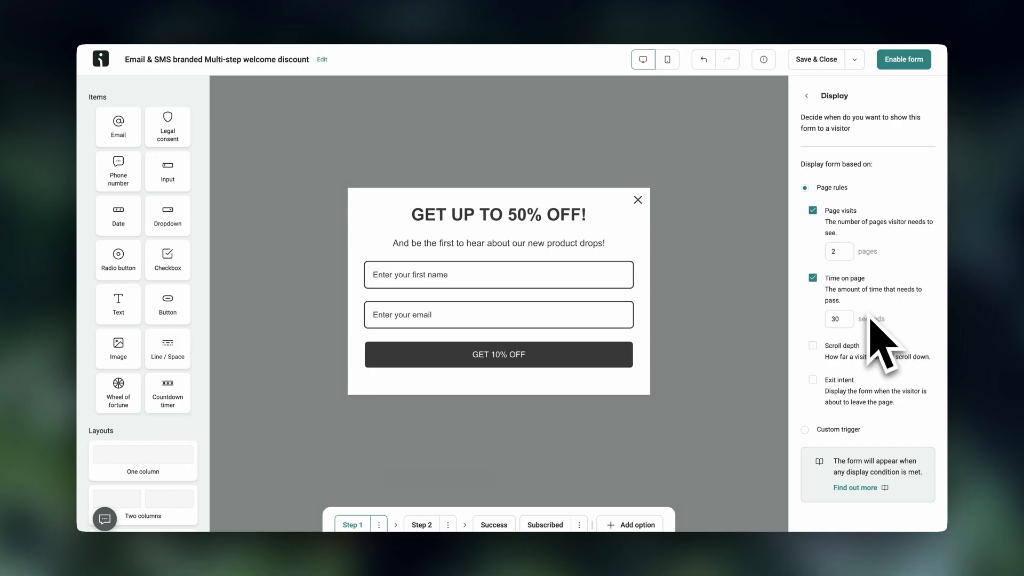
left_click(849, 321)
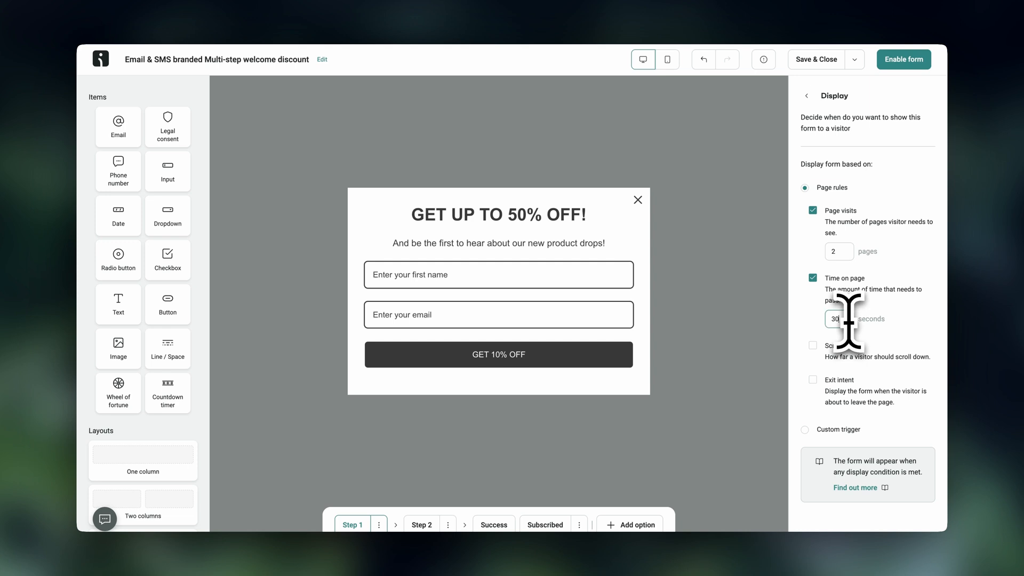
type("40")
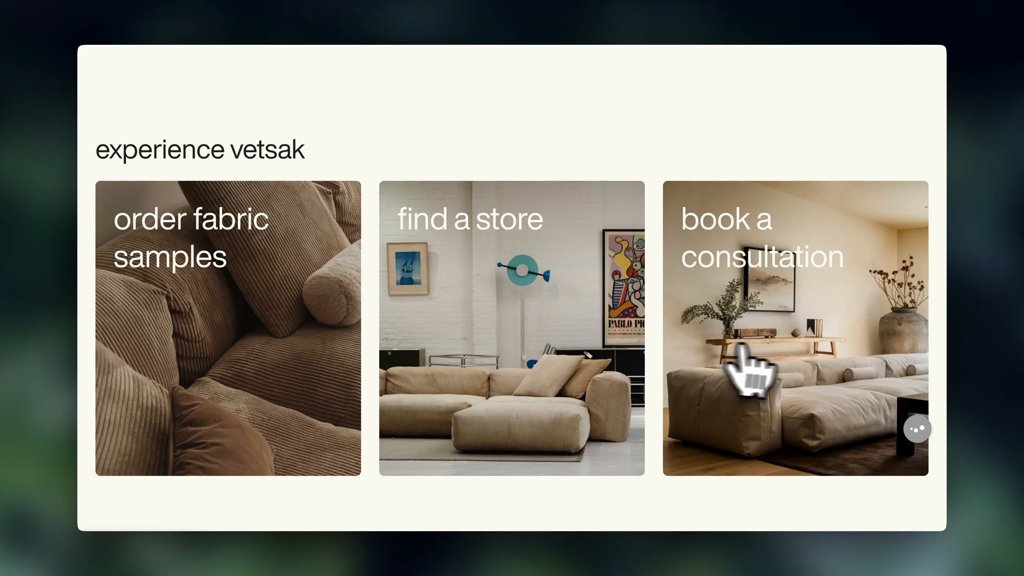
- Switch to the vetsak homepage and look through the signature sets and the customer-styled interiors
scroll(780, 348, "down", 8)
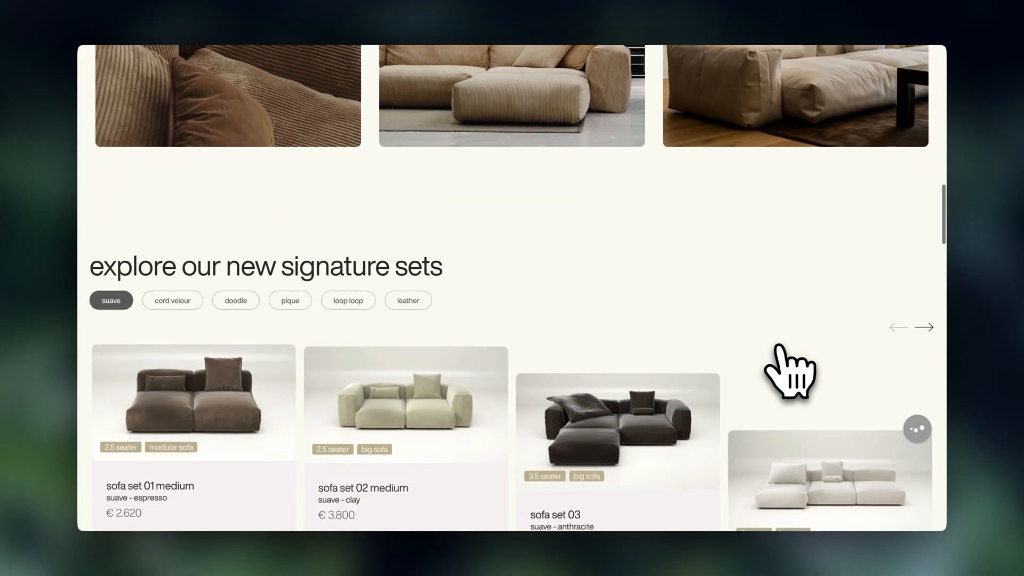
scroll(790, 374, "down", 3)
scroll(790, 369, "down", 4)
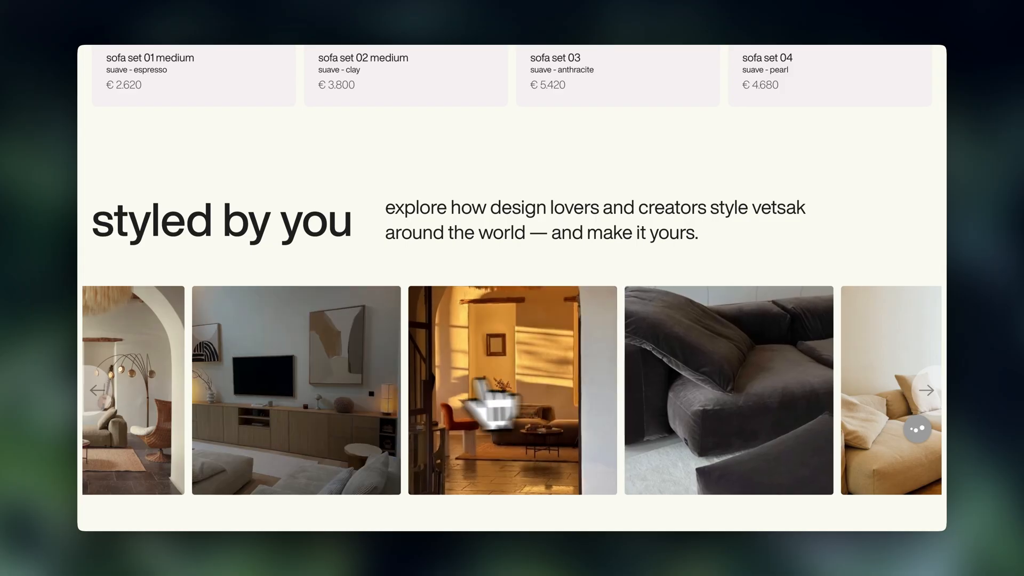
scroll(341, 395, "down", 7)
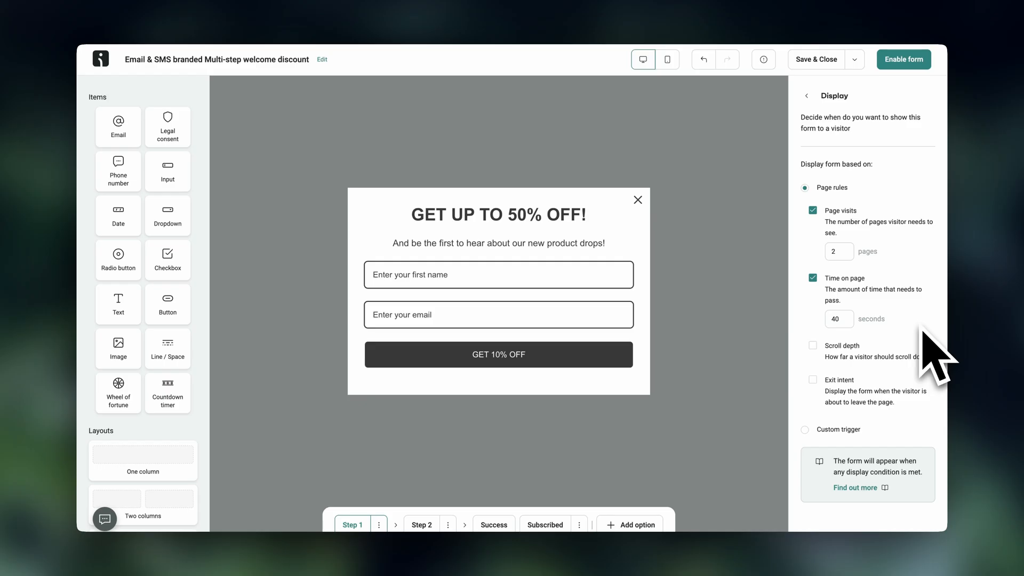
- Back in the Omnisend form's Display settings, set the time-on-page rule to 30 seconds
double_click(848, 319)
type("30")
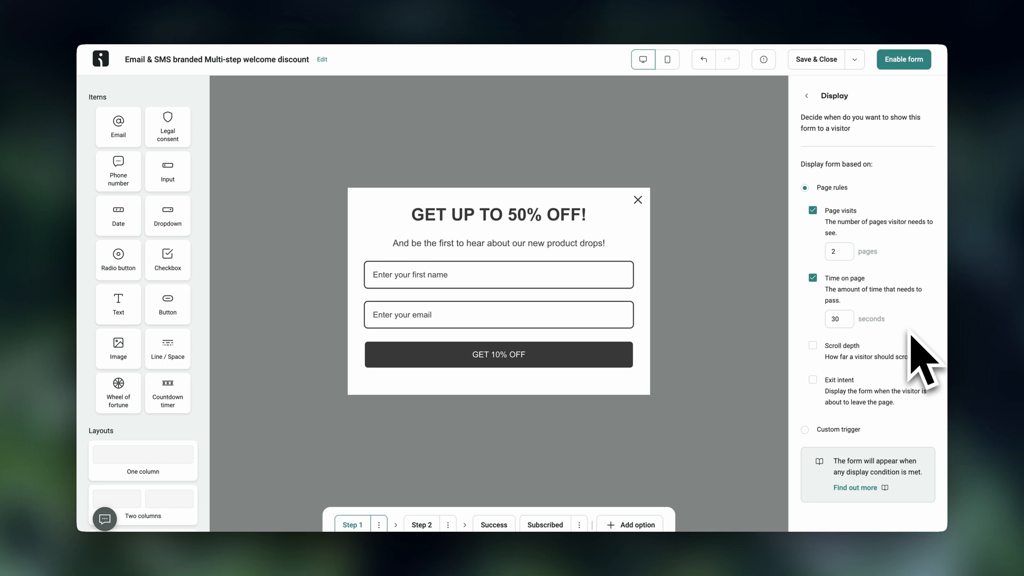
- Enable the scroll depth rule at 50% and the exit intent rule for displaying the form
left_click(813, 345)
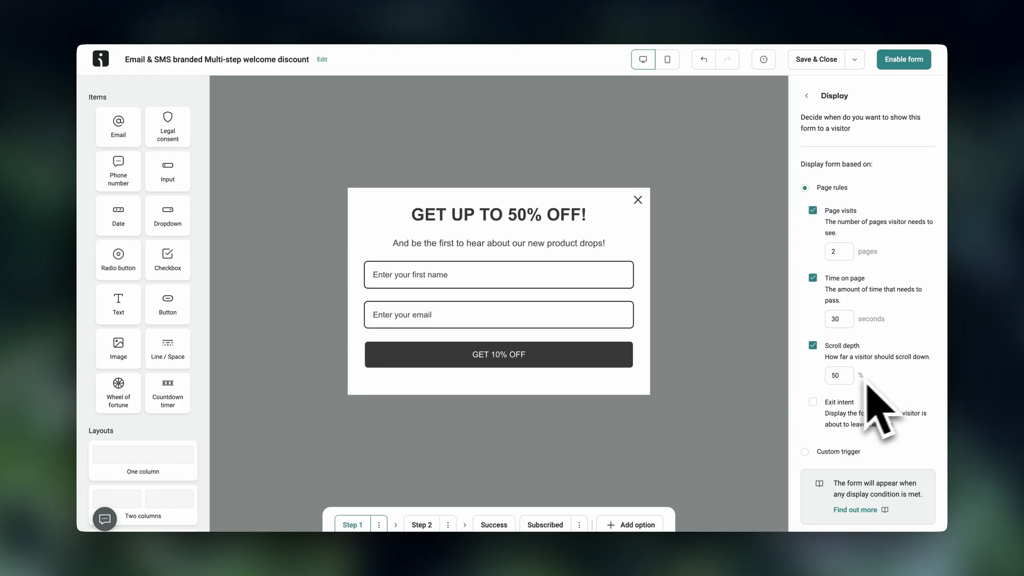
left_click(842, 373)
left_click(881, 383)
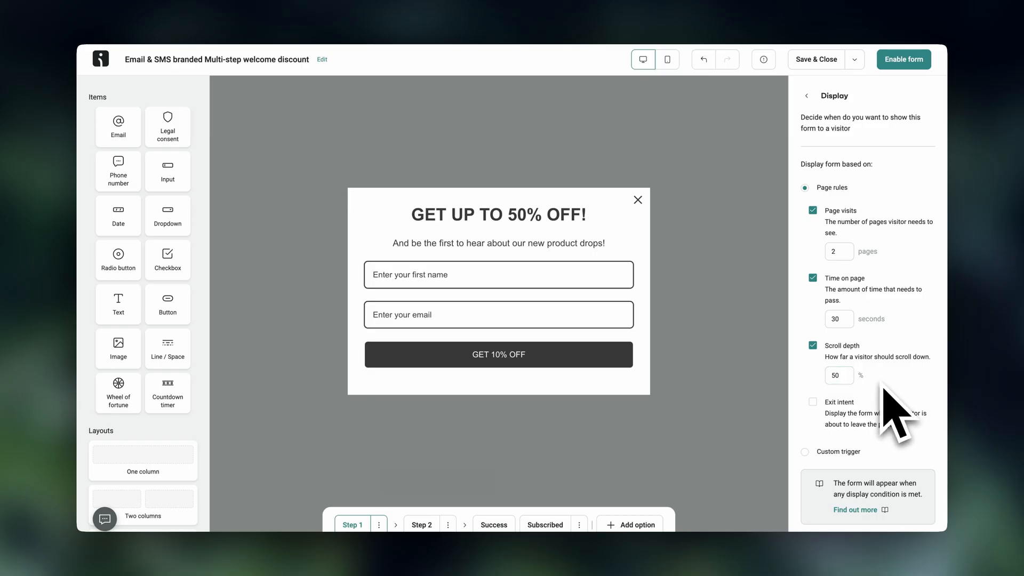
left_click(835, 404)
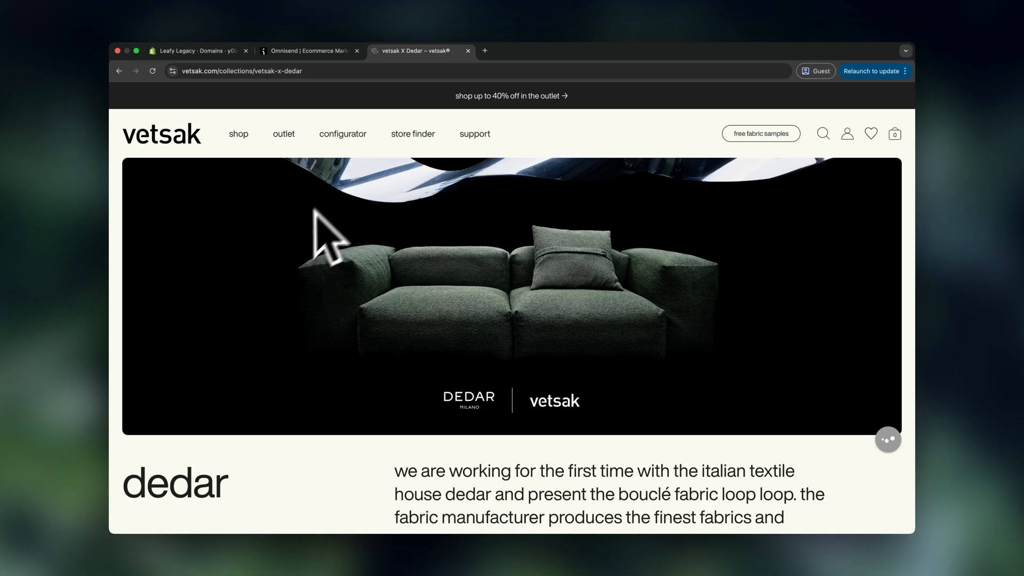
mouse_move(242, 140)
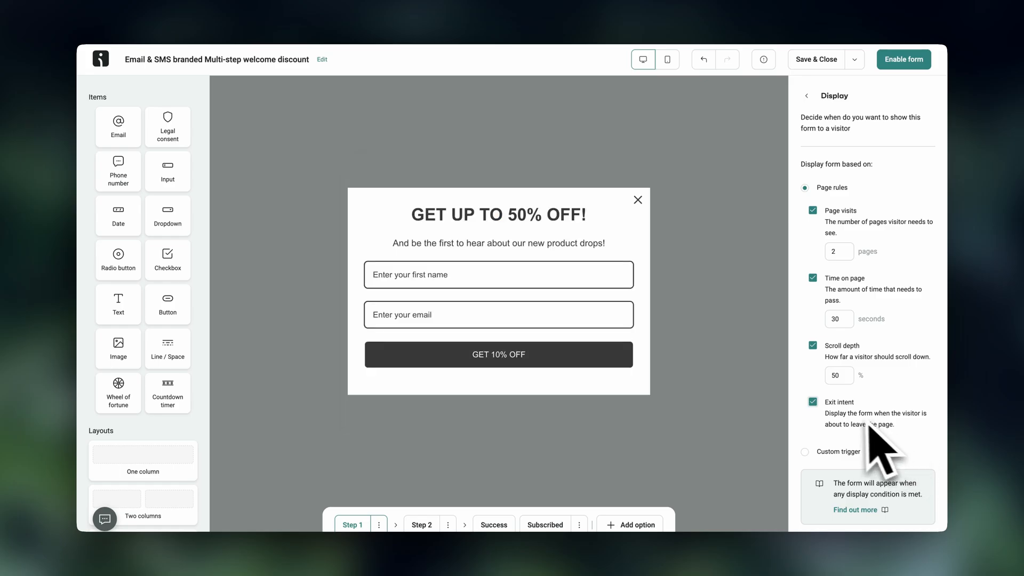
- Disable the exit intent and scroll depth display rules and return to the form's behavior overview
left_click(813, 403)
left_click(813, 346)
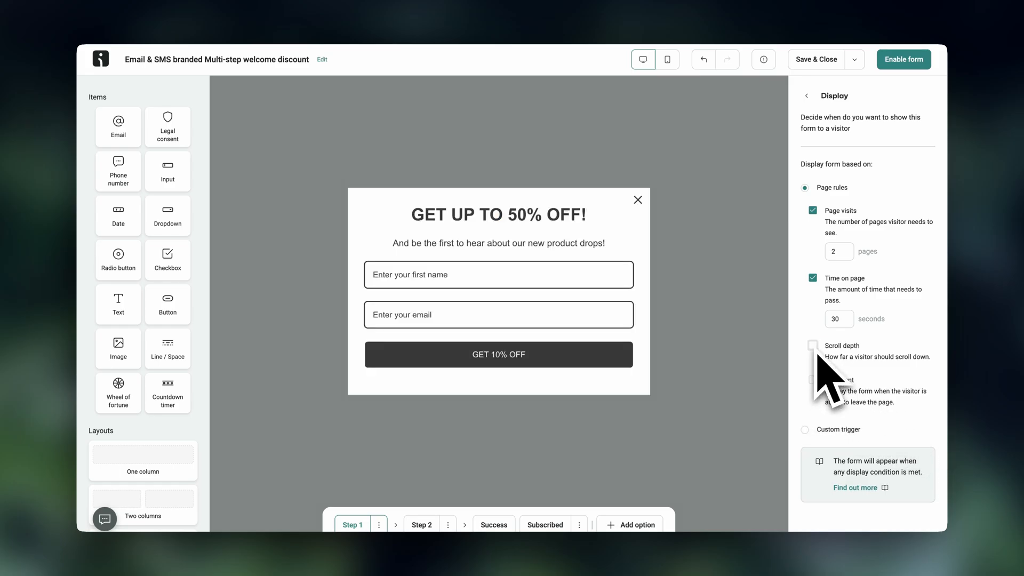
left_click(815, 347)
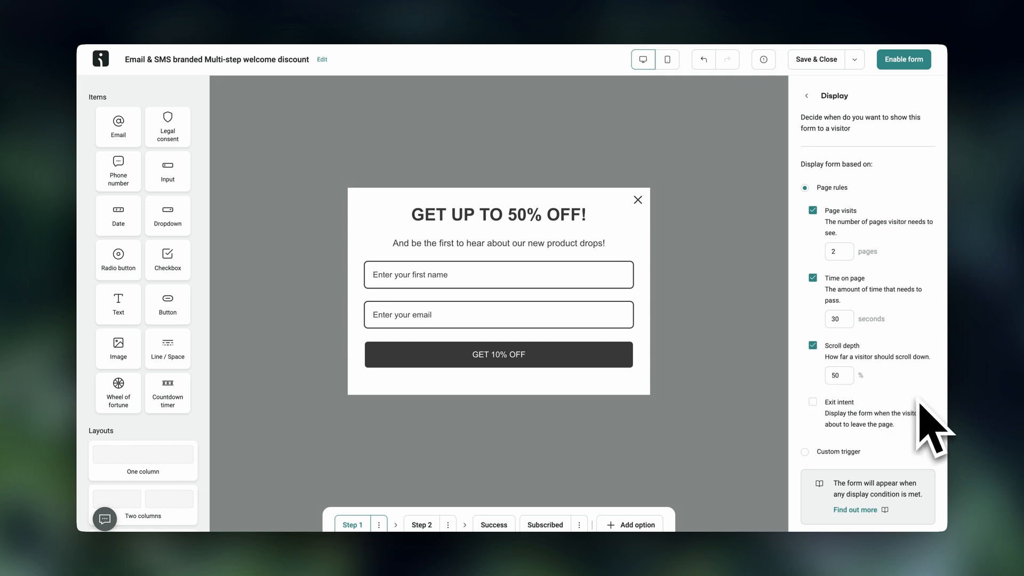
left_click(814, 346)
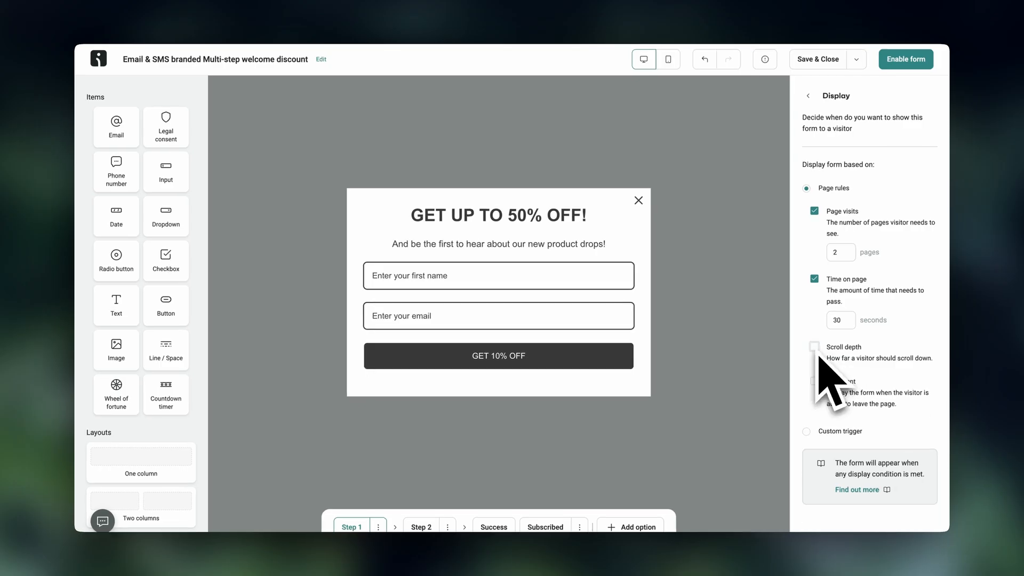
left_click(809, 97)
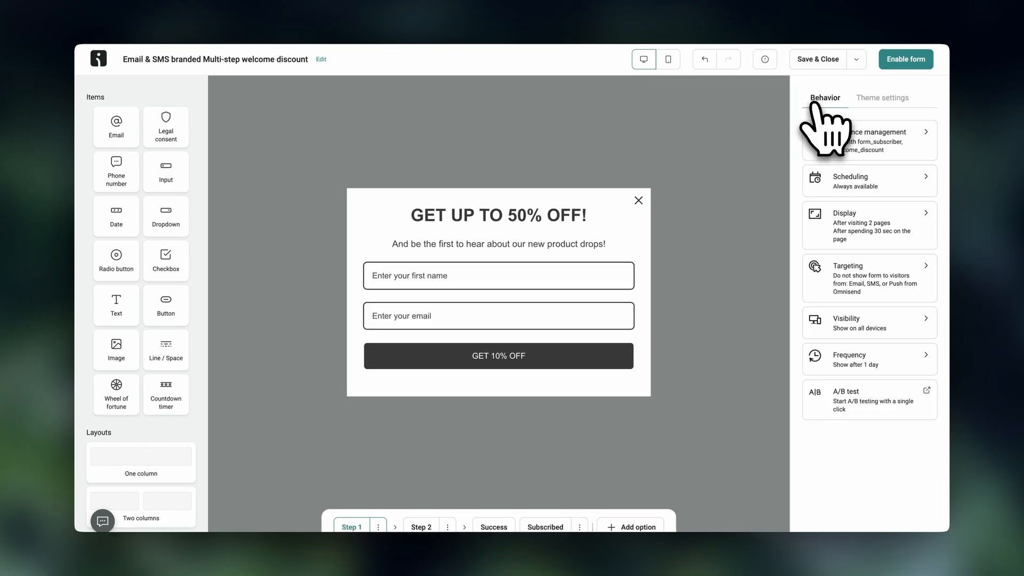
- In the form's Targeting settings, try not showing it to existing contacts, restore All visitors, and return to the behavior overview
left_click(846, 286)
left_click(885, 165)
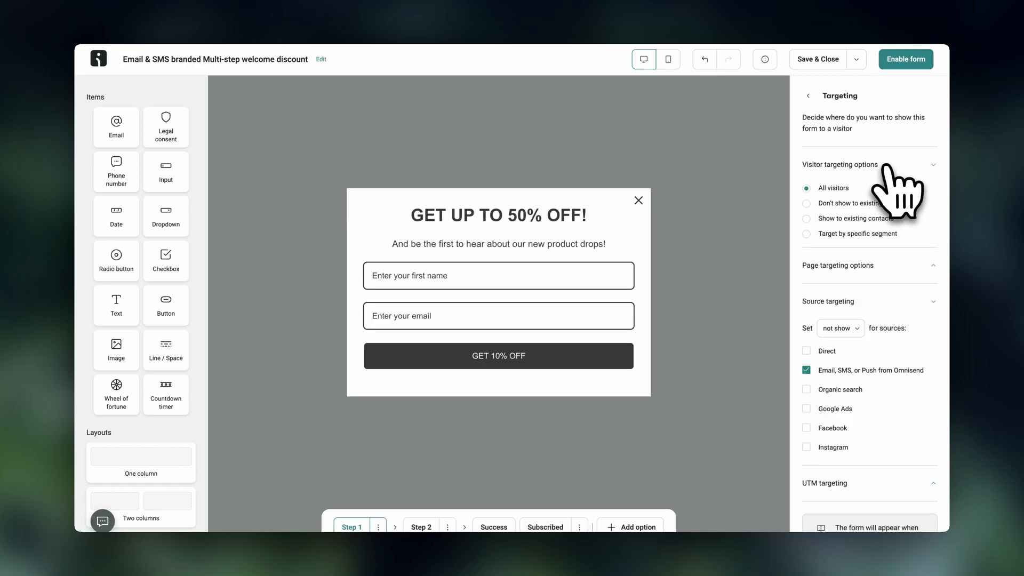
left_click(808, 204)
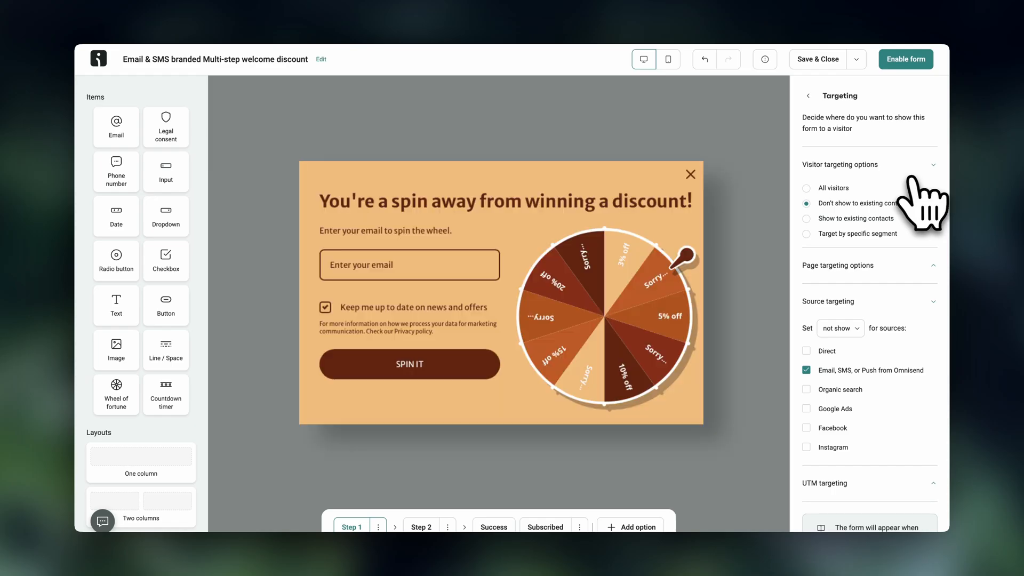
left_click(811, 187)
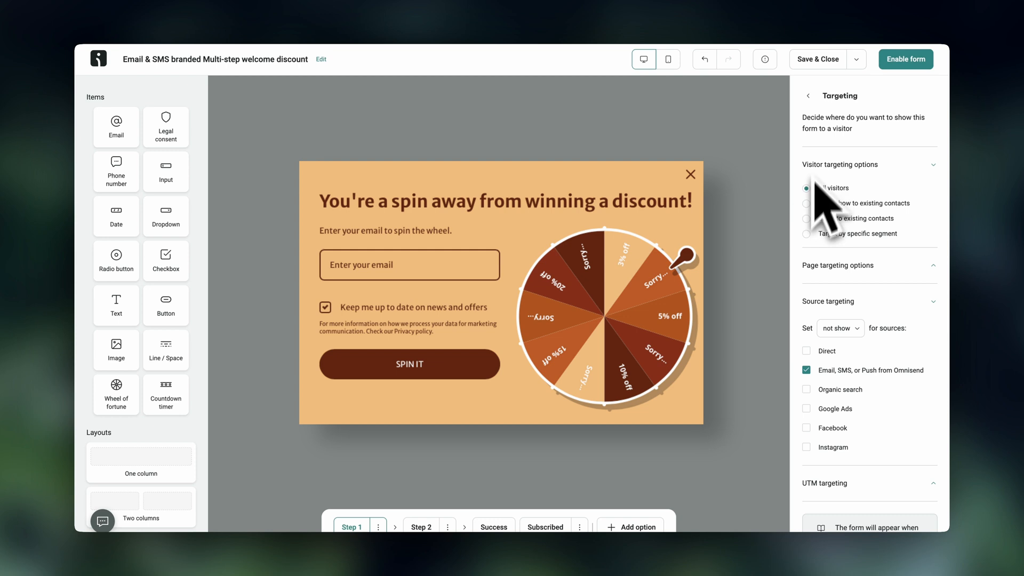
left_click(809, 97)
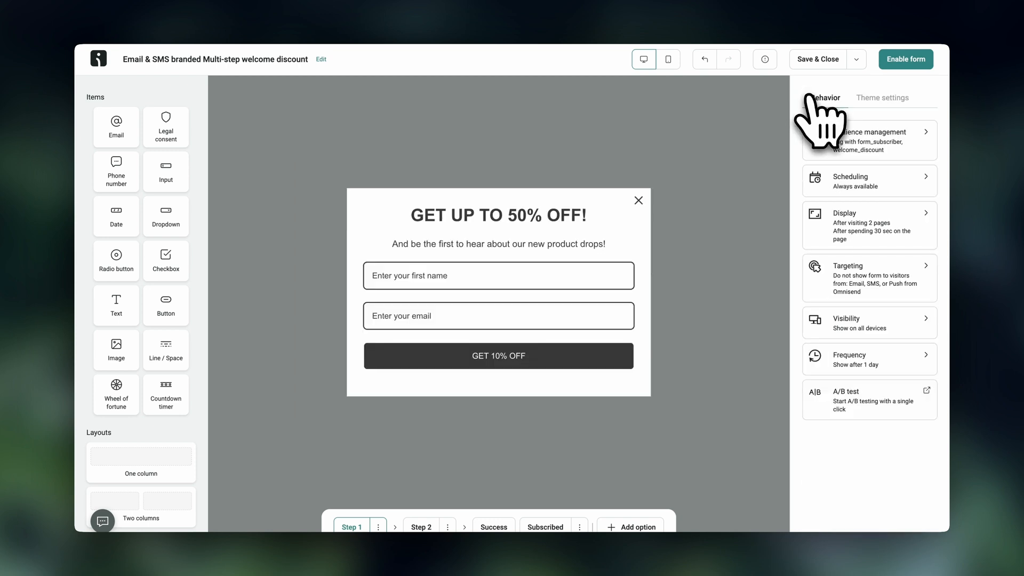
- Review the form's device visibility options and its reappearance frequency settings, leaving each without changes
left_click(842, 323)
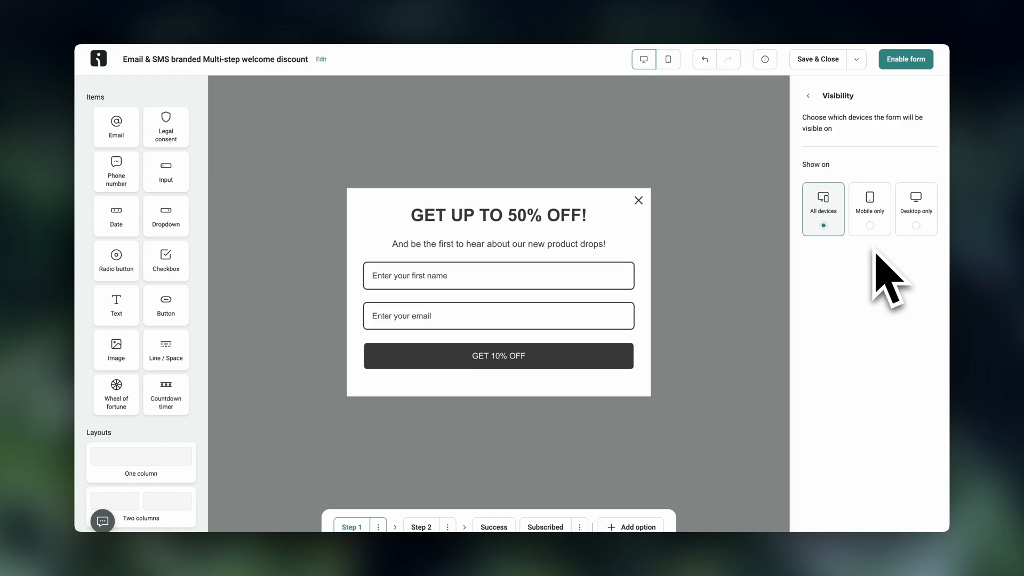
left_click(809, 96)
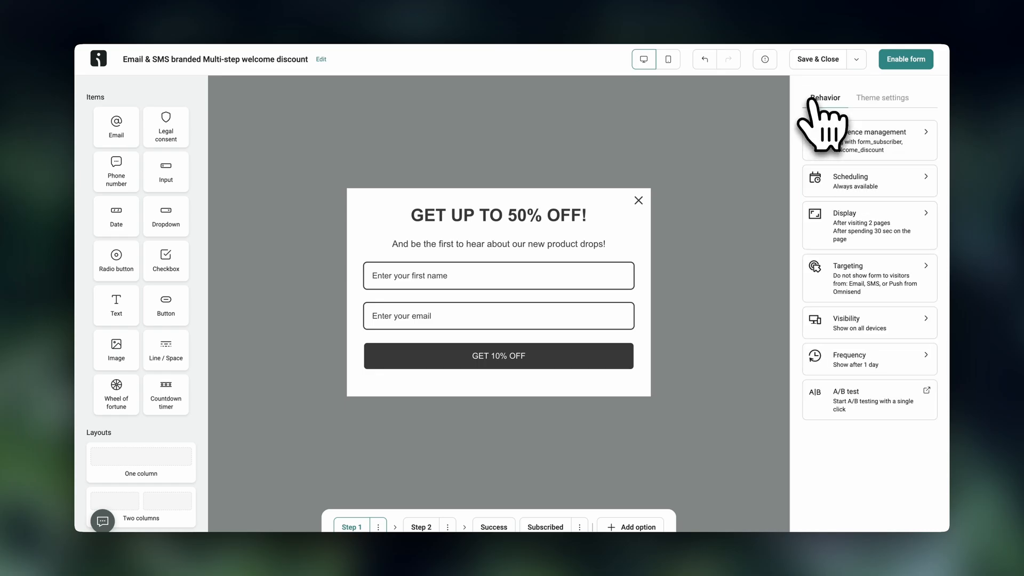
left_click(845, 357)
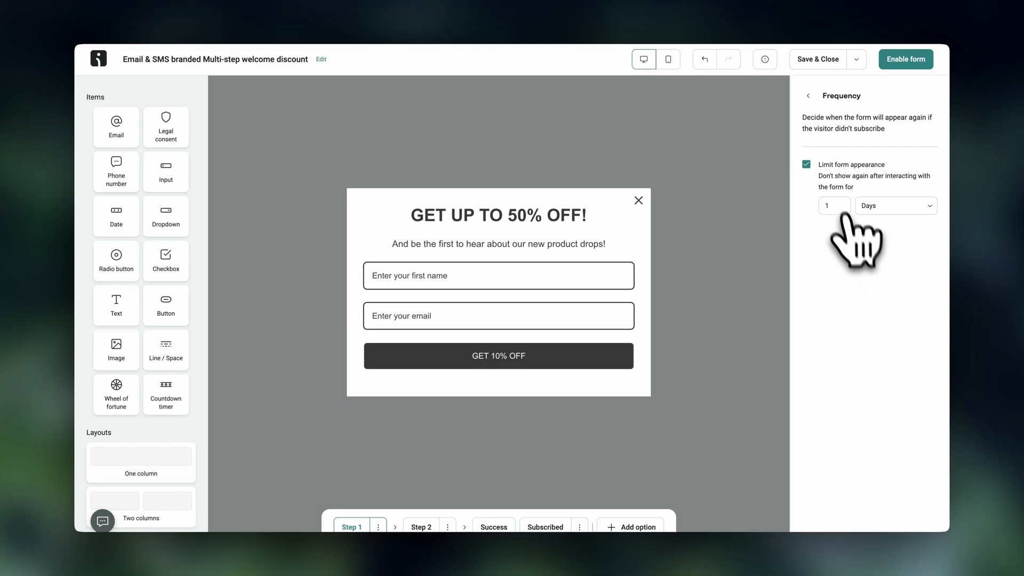
left_click(808, 96)
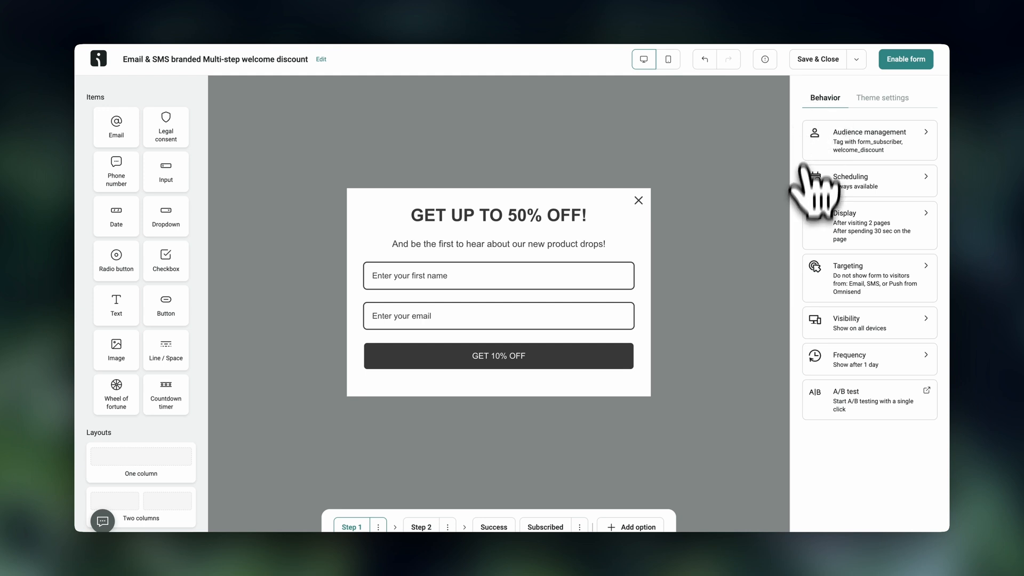
- Open the form's A/B test settings to view the version split, and return to the form editor
left_click(816, 401)
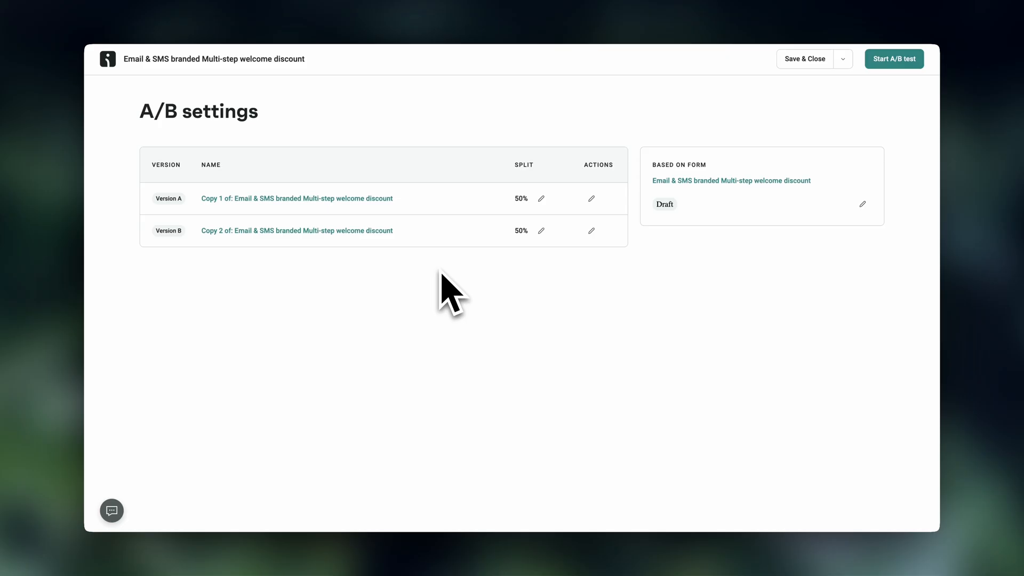
left_click(95, 31)
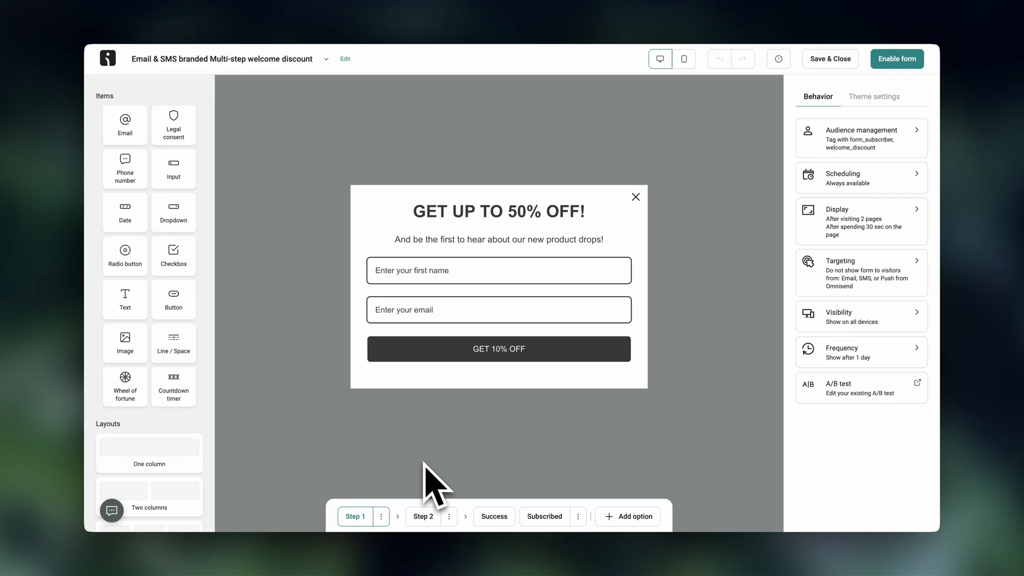
- Make the phone number field in Step 2 of the form optional
left_click(423, 517)
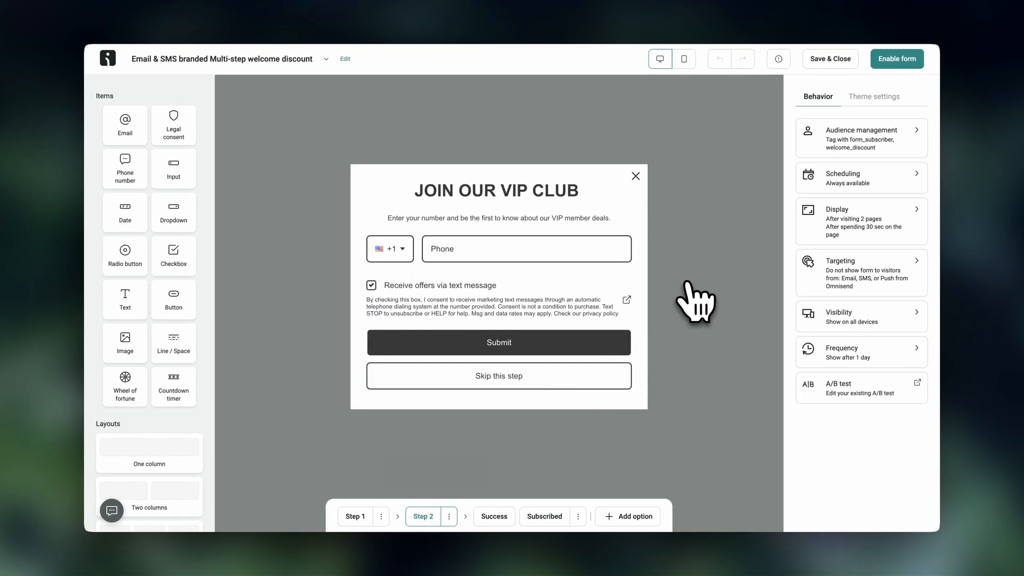
left_click(600, 249)
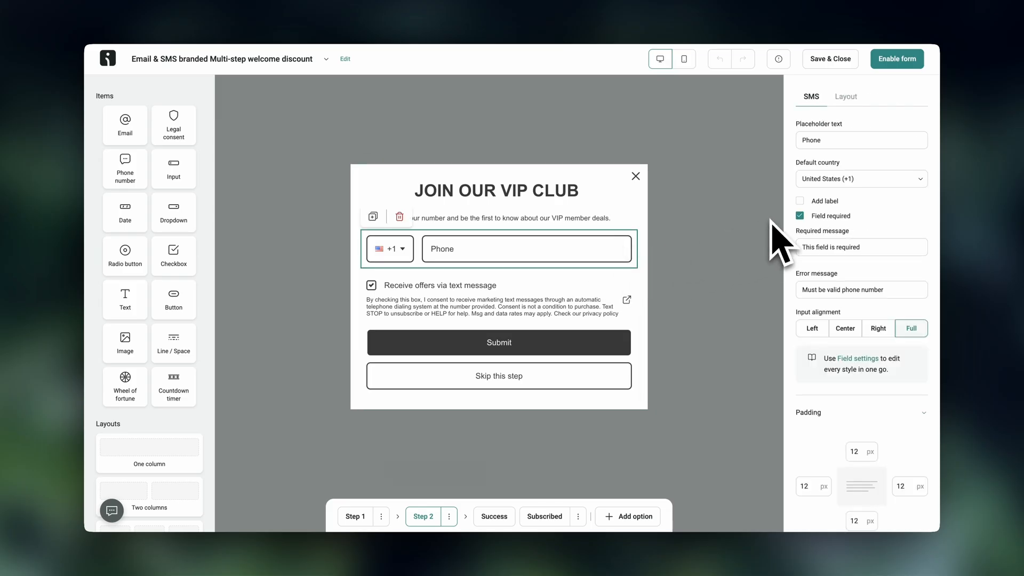
left_click(799, 215)
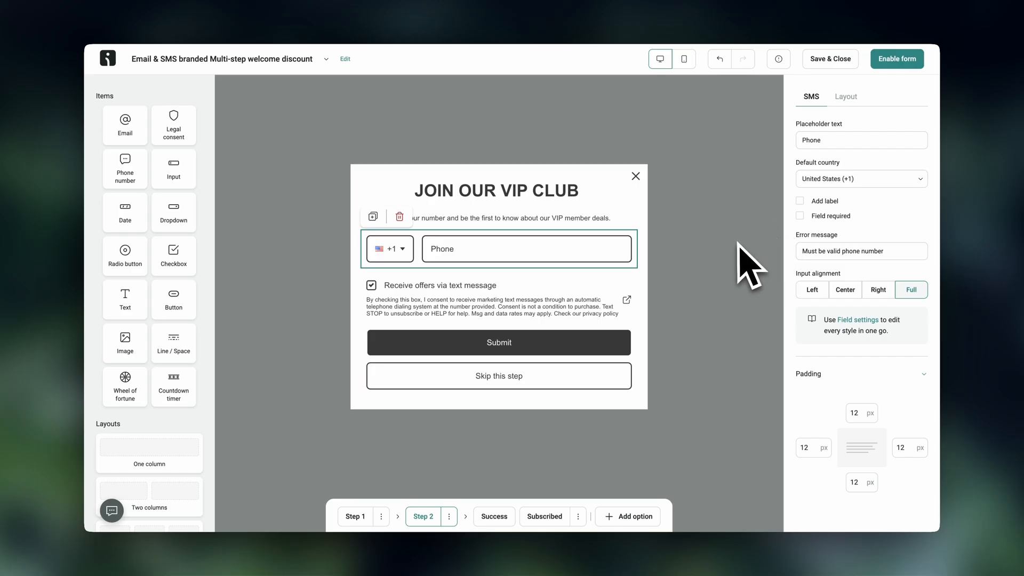
- Delete Step 2 and the Subscribed page from the form, leaving only the Form and Success pages
left_click(449, 516)
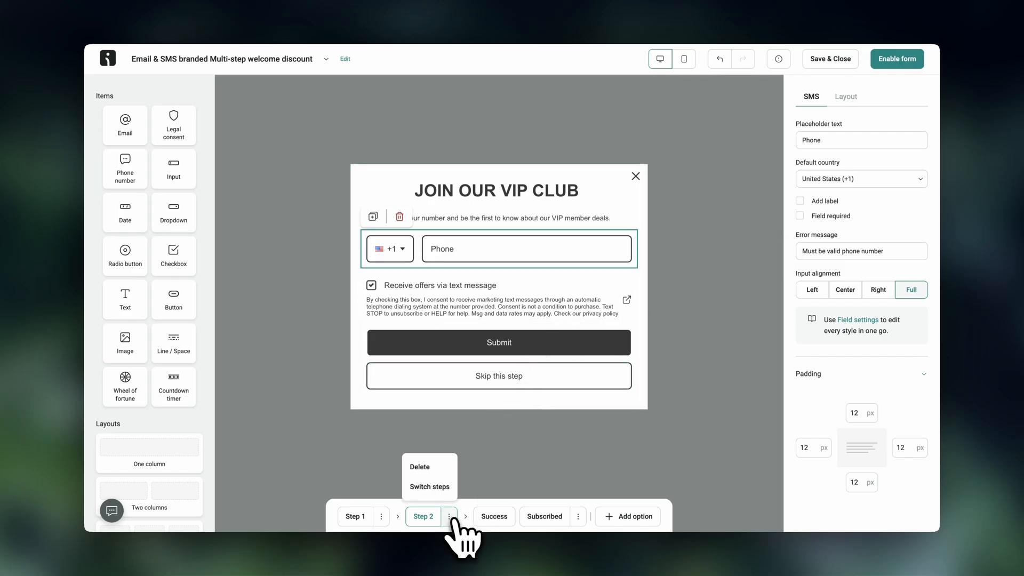
left_click(441, 466)
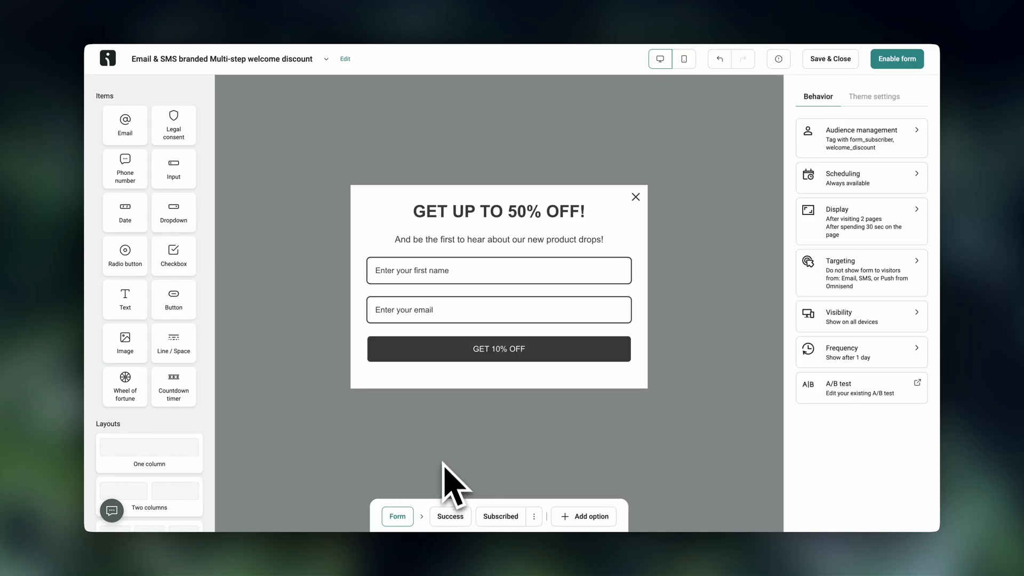
left_click(451, 517)
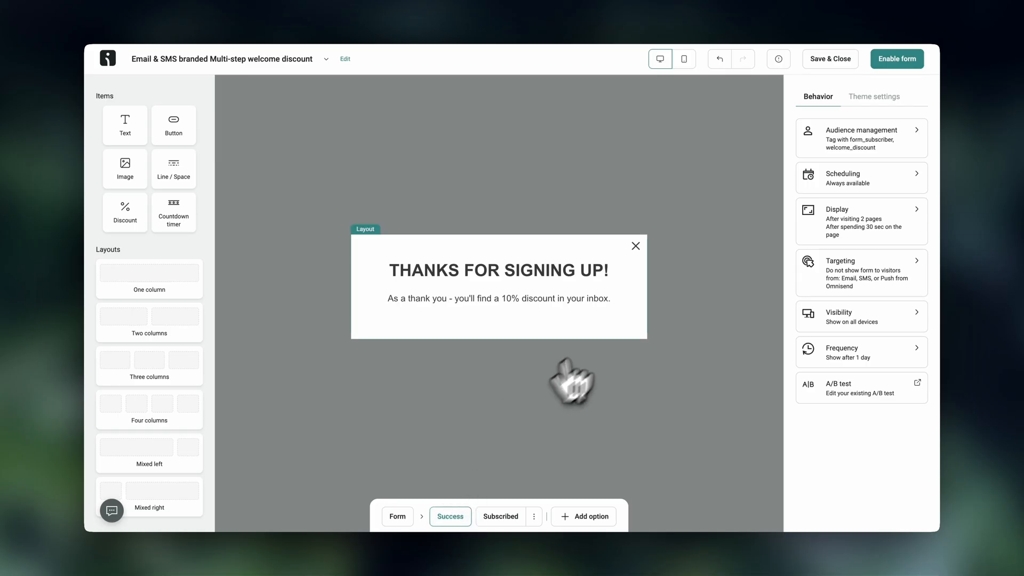
left_click(478, 269)
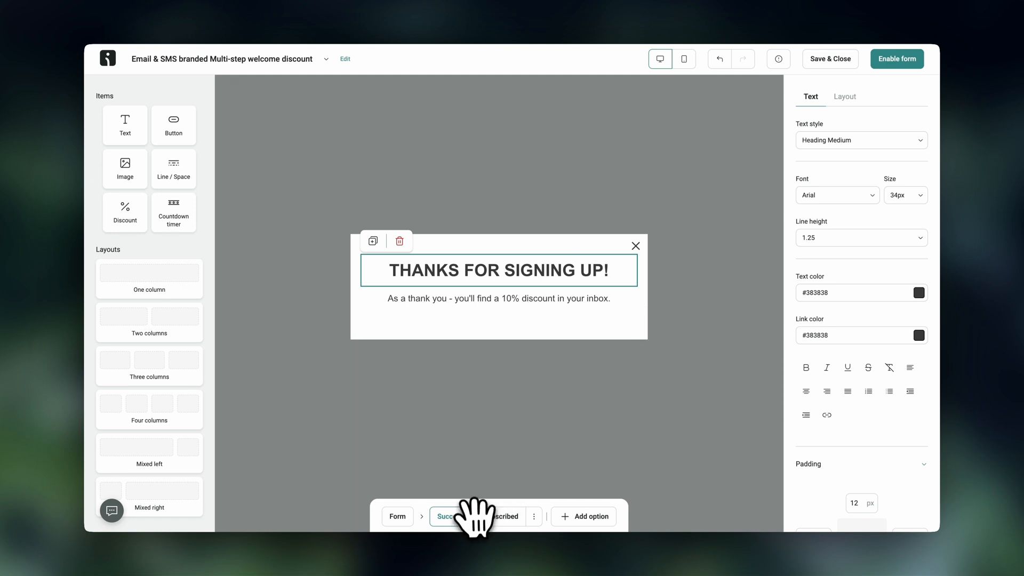
left_click(516, 522)
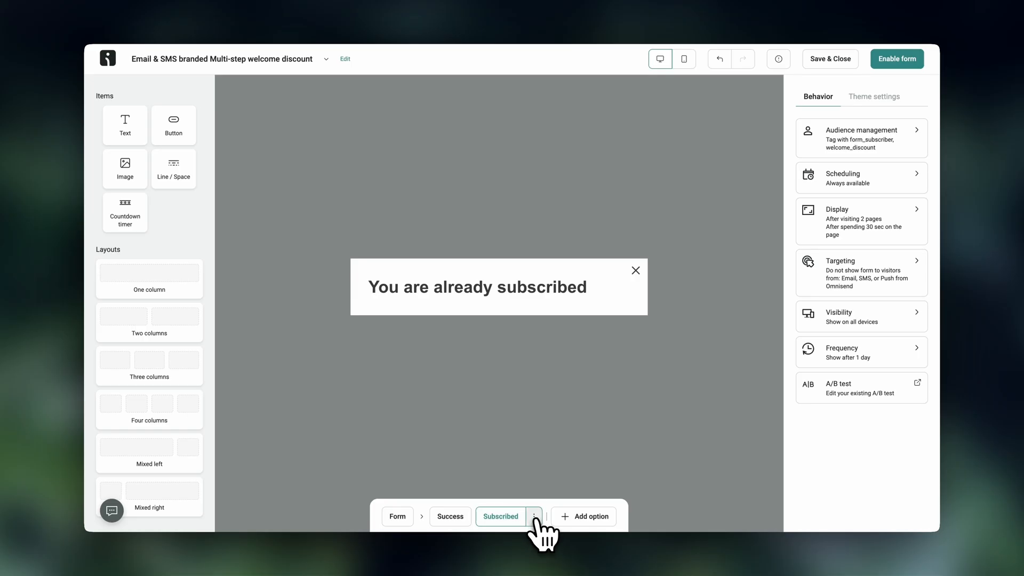
left_click(535, 516)
left_click(528, 487)
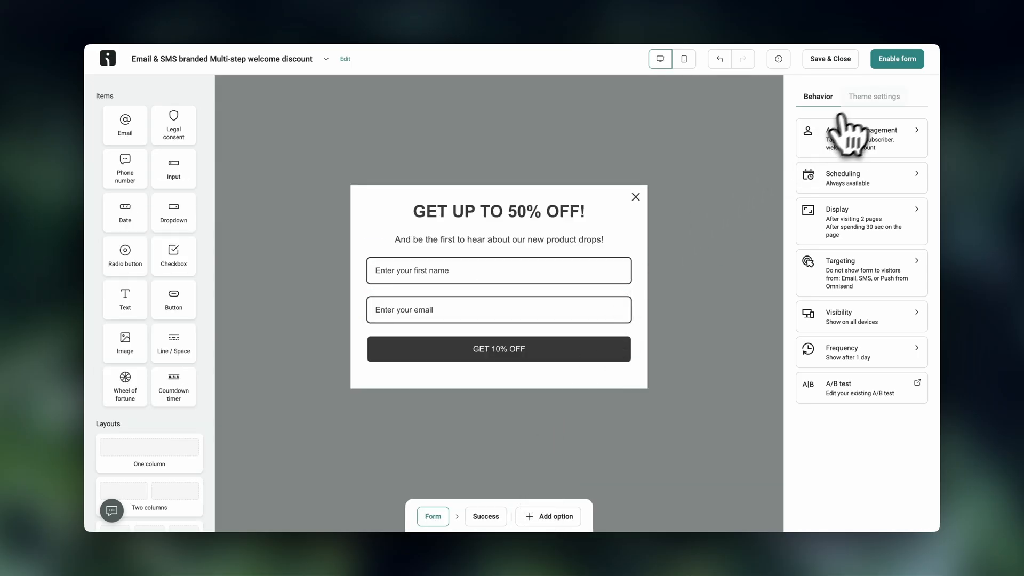
- Enable the signup form and continue without upgrading the plan
left_click(902, 62)
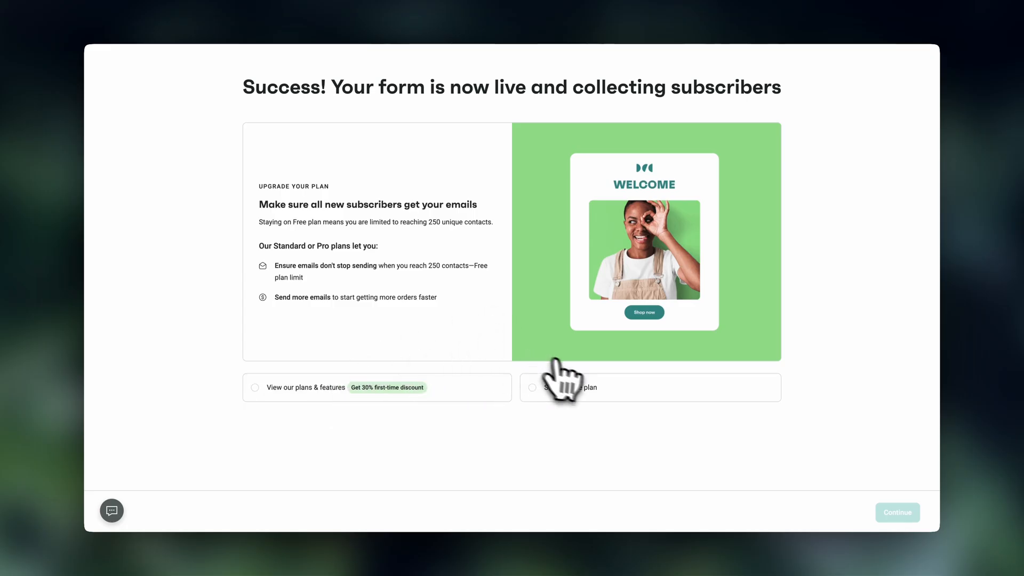
left_click(533, 398)
left_click(894, 514)
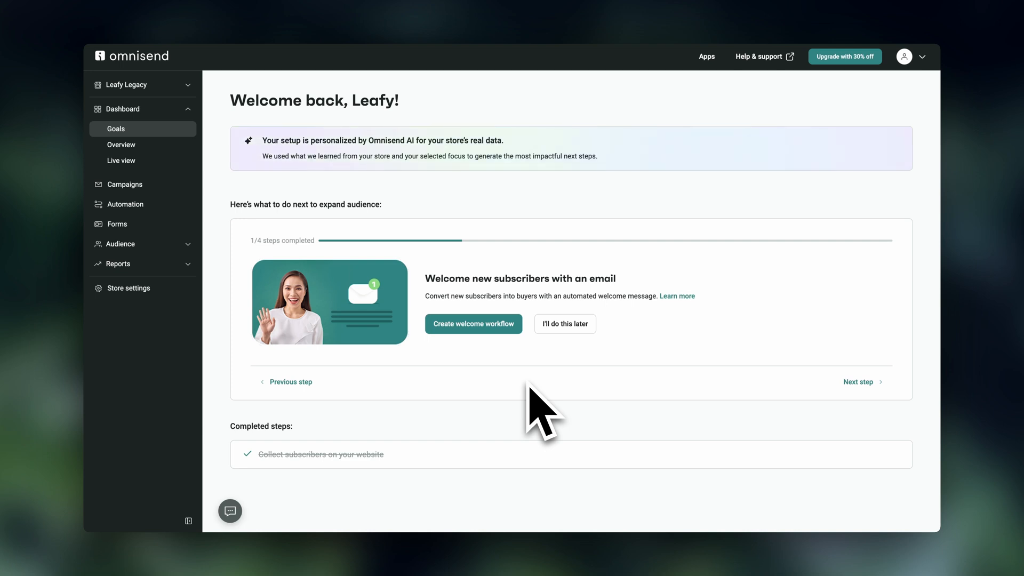
- Create the suggested welcome workflow, and start customizing another automation from the email-only Welcome template
left_click(483, 327)
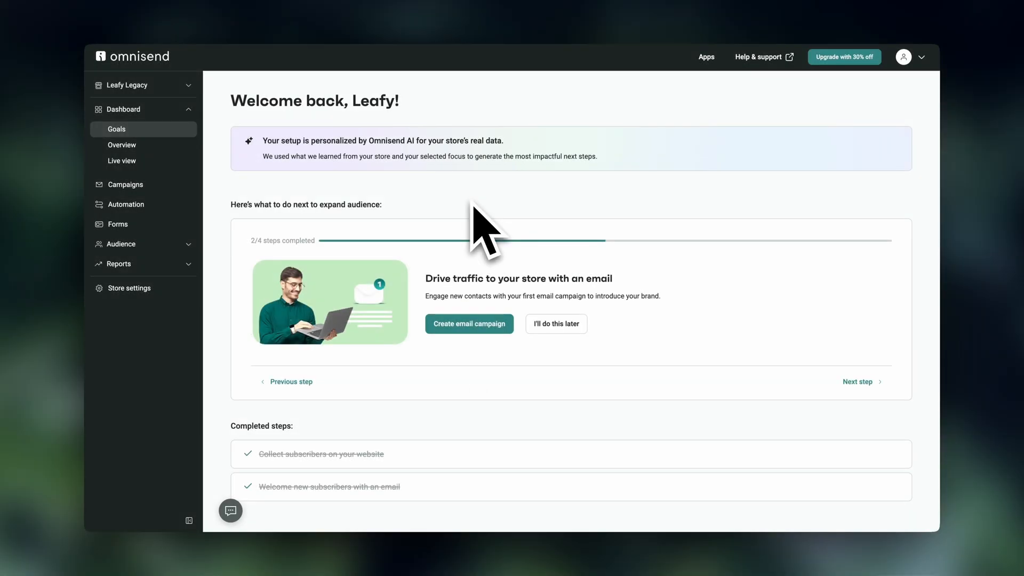
left_click(128, 205)
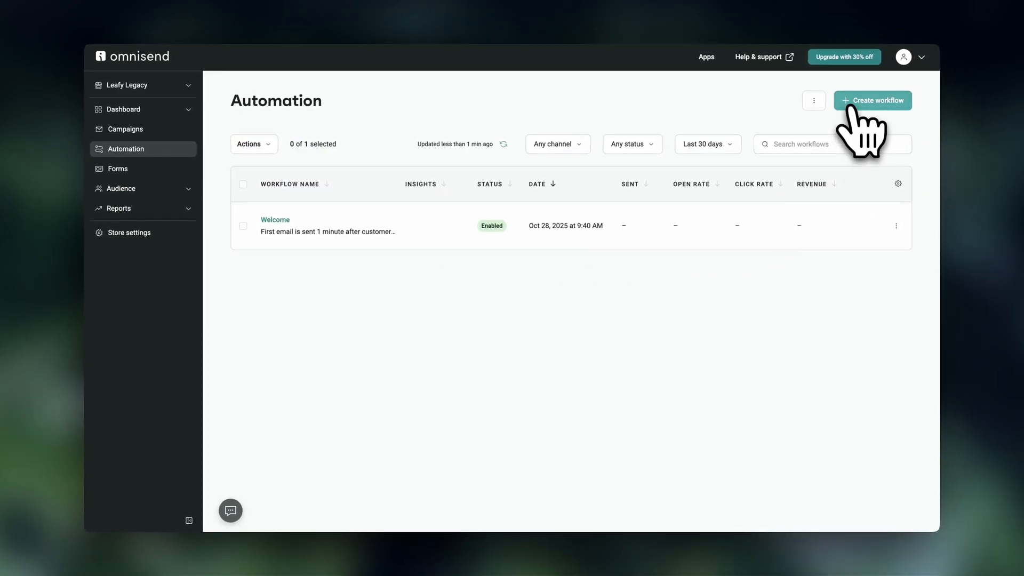
left_click(853, 109)
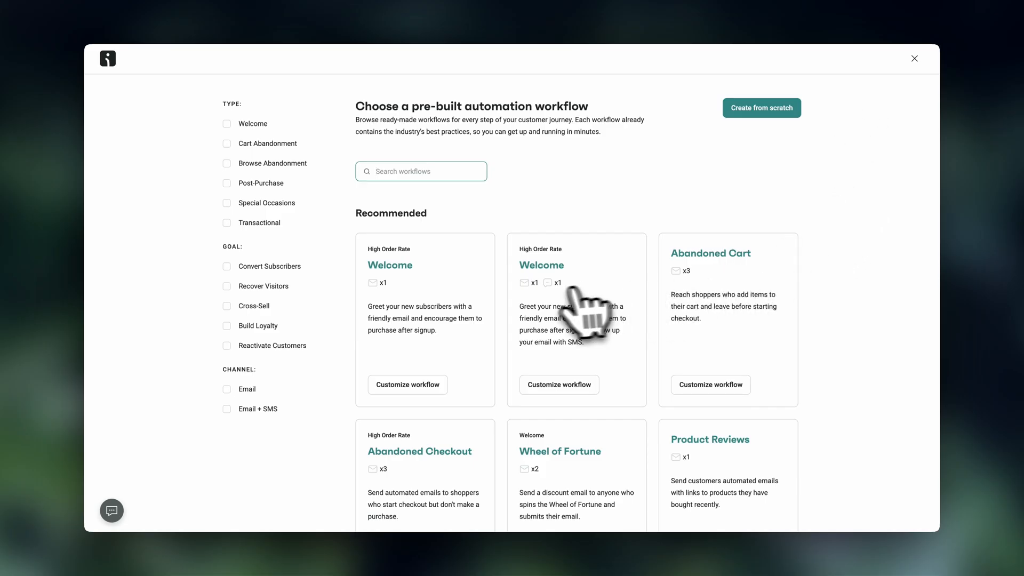
left_click(419, 388)
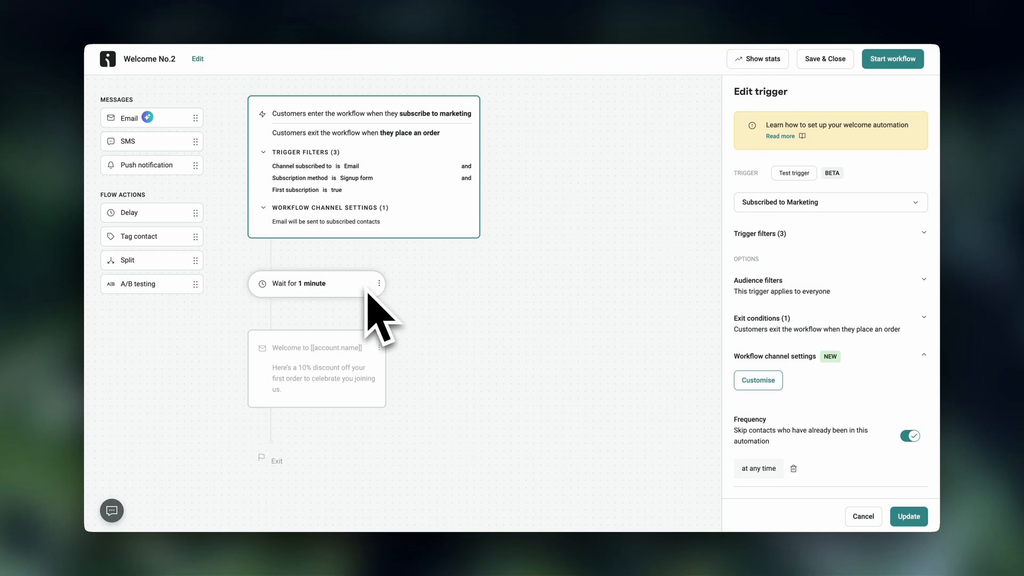
- Change the welcome email's subject line to "You're in! [[account.name]]"
left_click(360, 380)
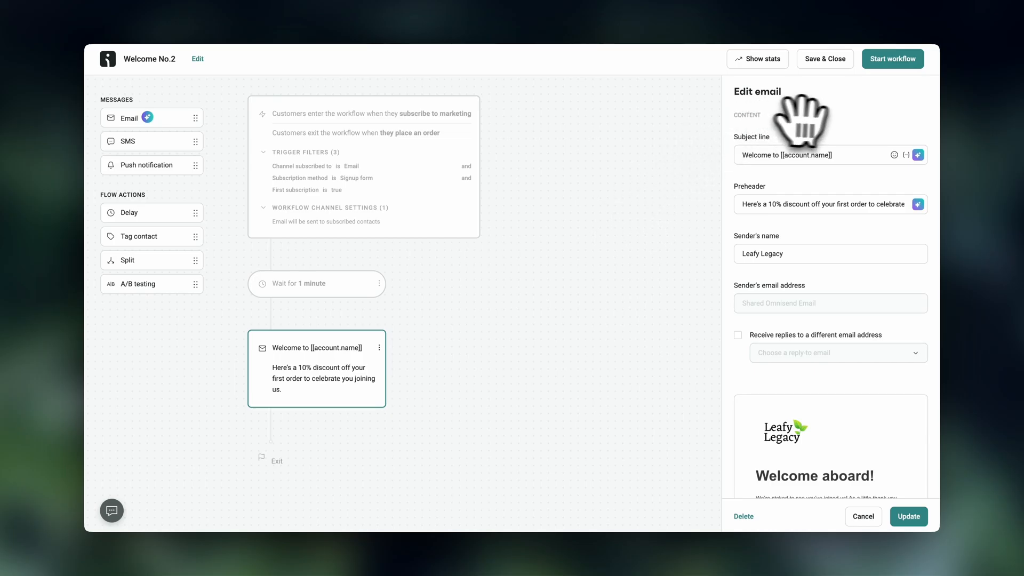
left_click(853, 156)
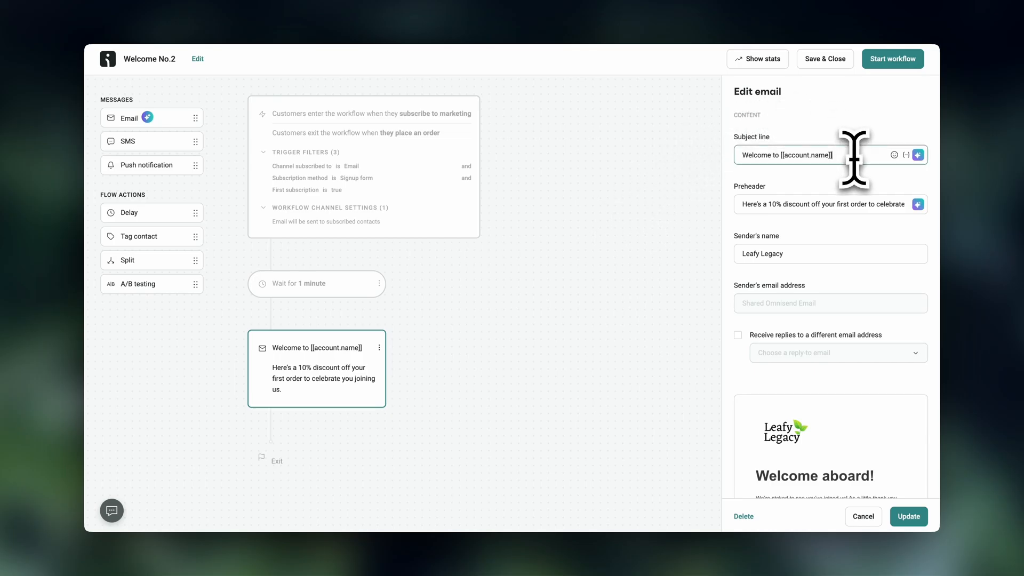
left_click_drag(778, 155, 736, 155)
type("You'r")
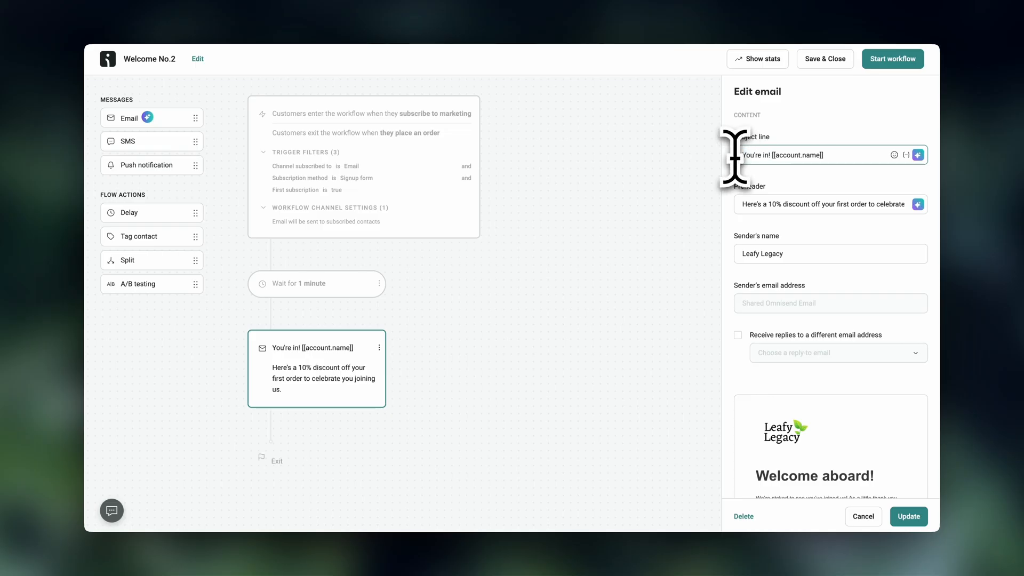
- Enable receiving replies to a different email address, and open the welcome email's content for editing with the changes saved
left_click(844, 183)
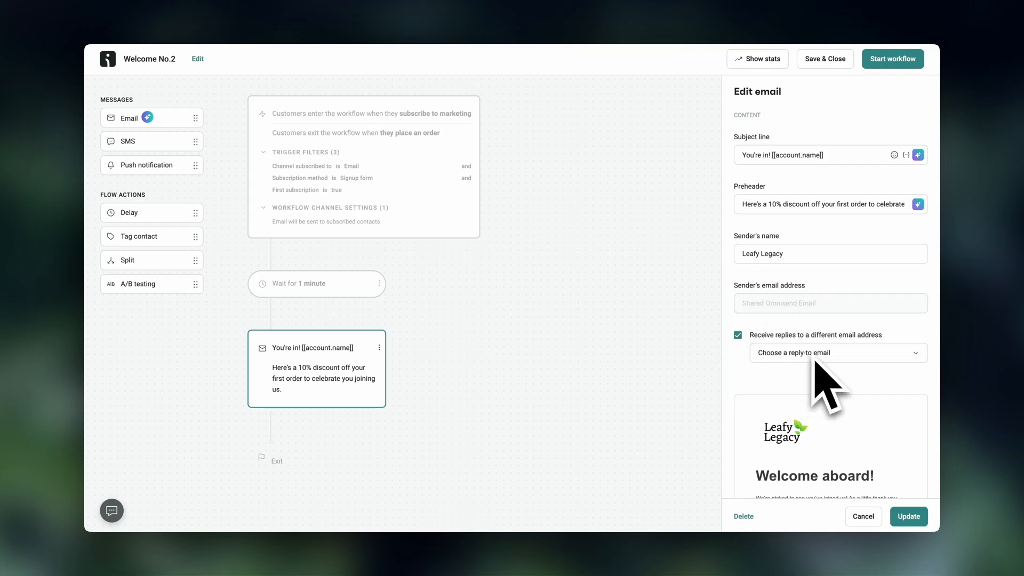
scroll(815, 361, "down", 5)
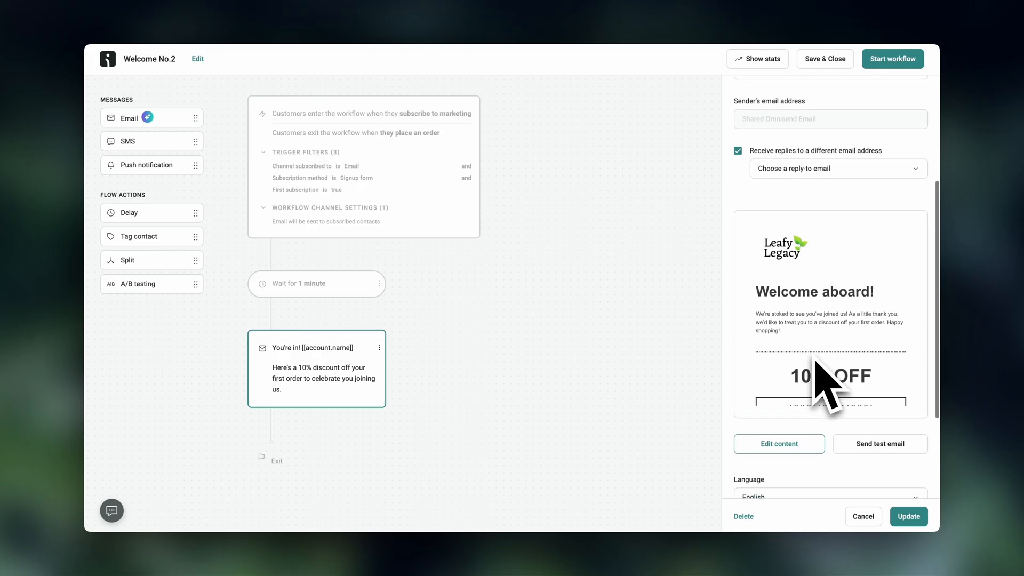
left_click(779, 444)
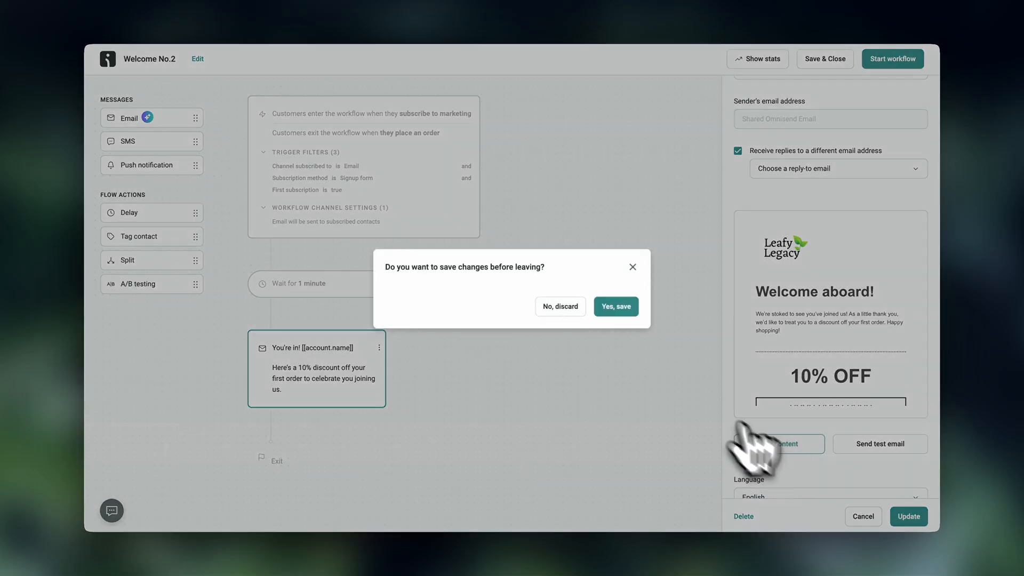
left_click(618, 308)
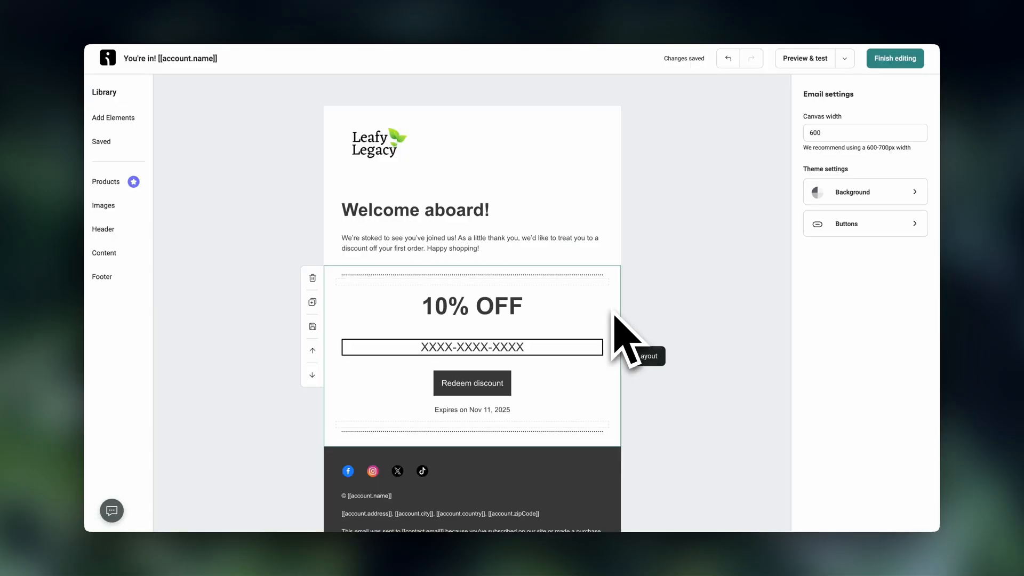
- Add a Product recommender block between the discount section and the footer of the email
left_click(123, 117)
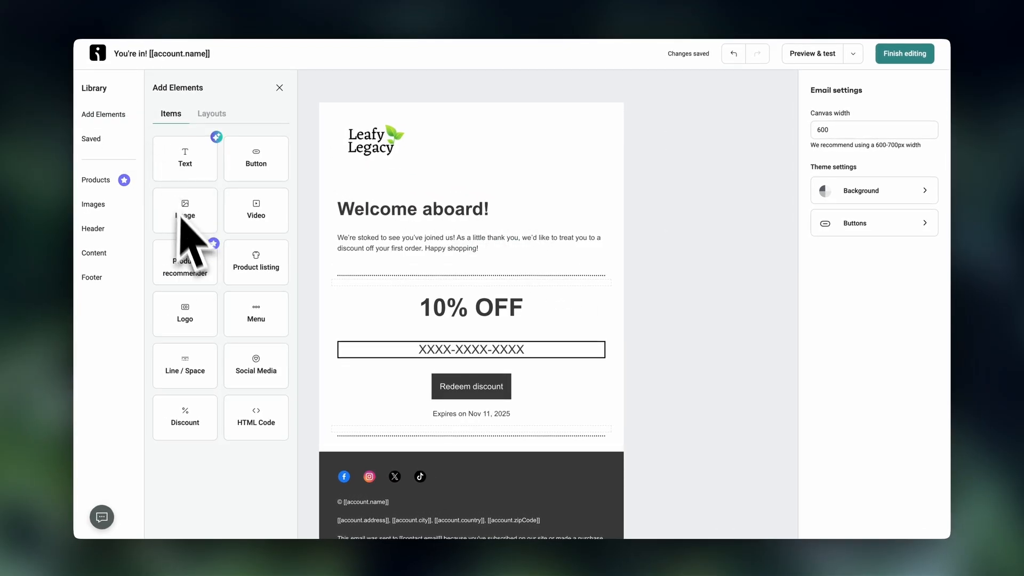
left_click_drag(195, 263, 400, 435)
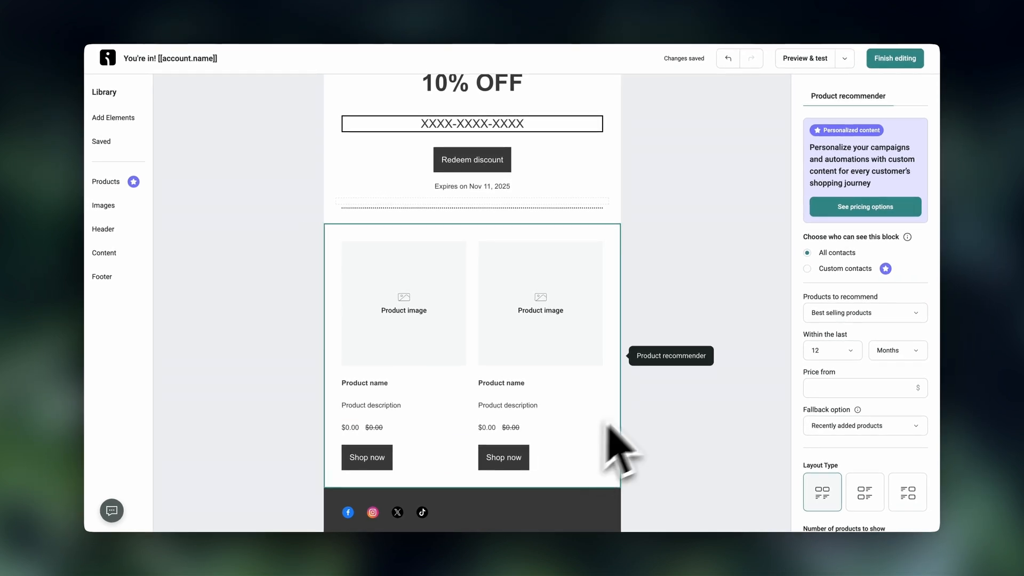
- Try showing 5 products in 3 columns in the recommender, and restore 2 products in 2 columns
scroll(857, 411, "down", 4)
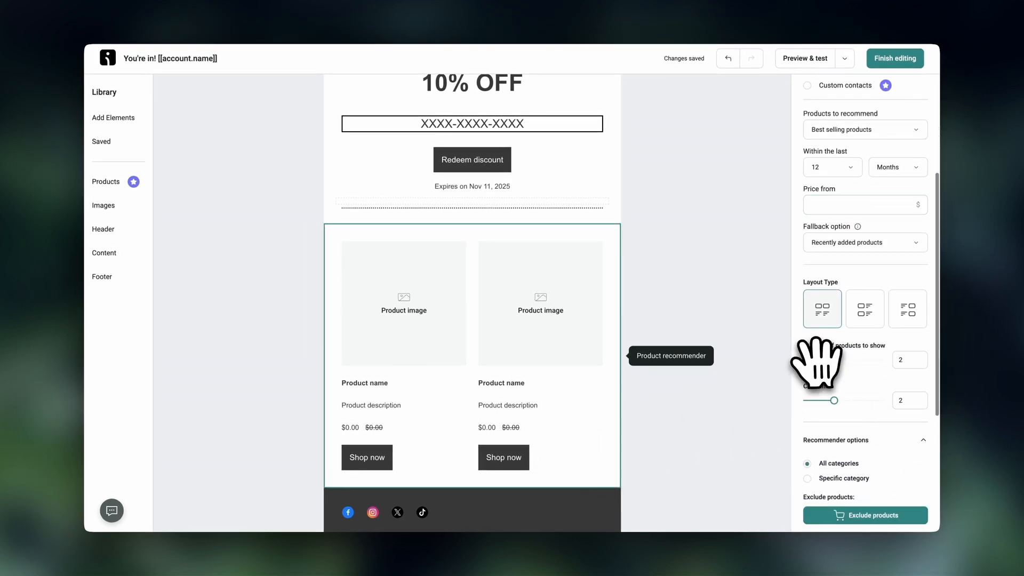
left_click_drag(814, 360, 836, 360)
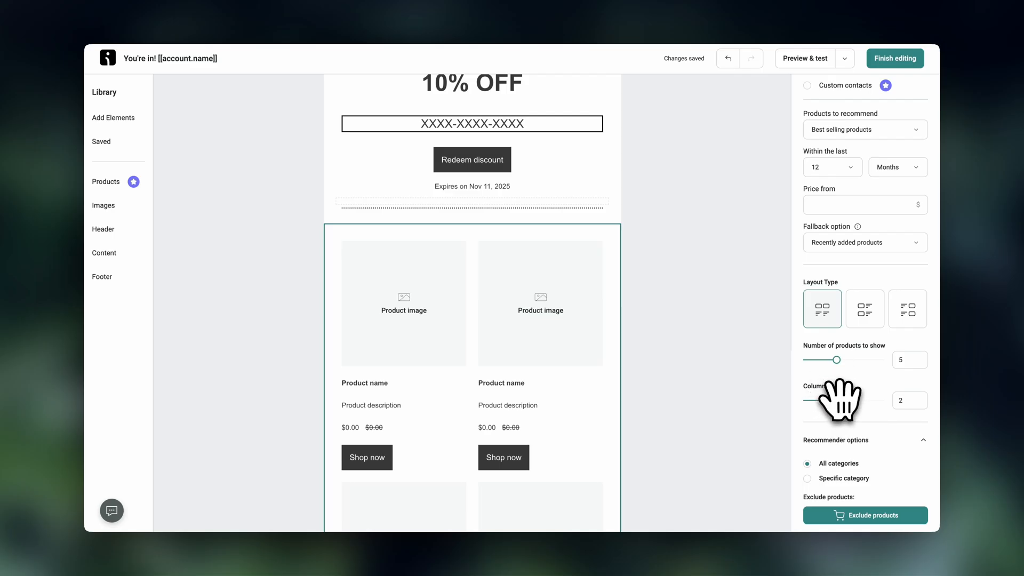
left_click_drag(840, 400, 841, 402)
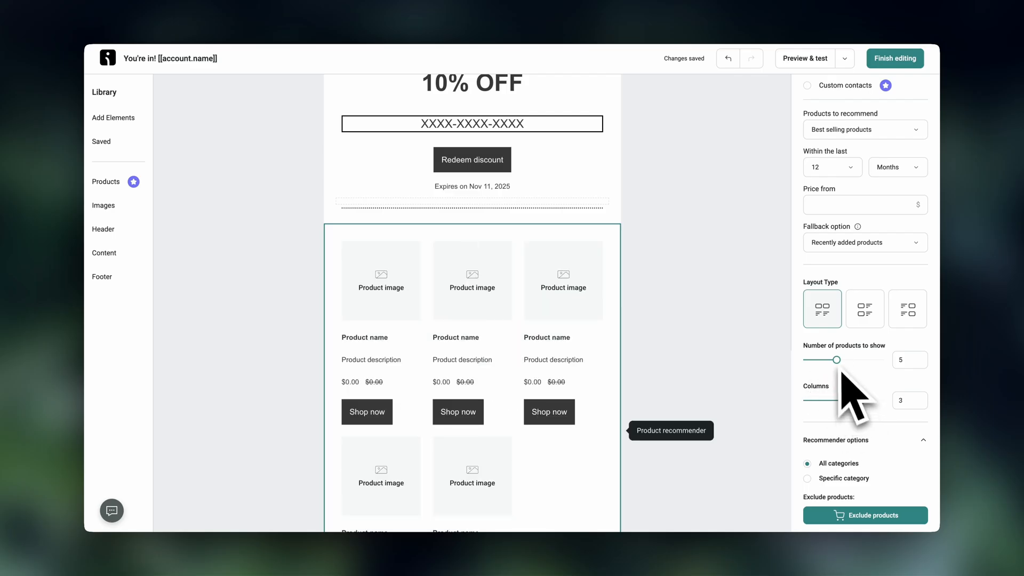
left_click_drag(836, 359, 817, 360)
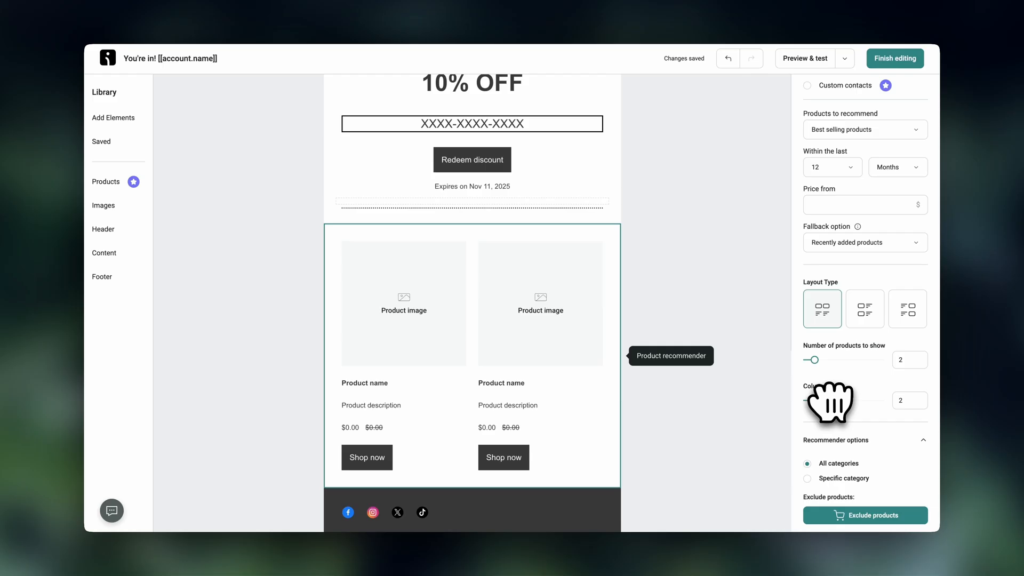
- Hide the button from the recommended products' details
scroll(831, 402, "down", 4)
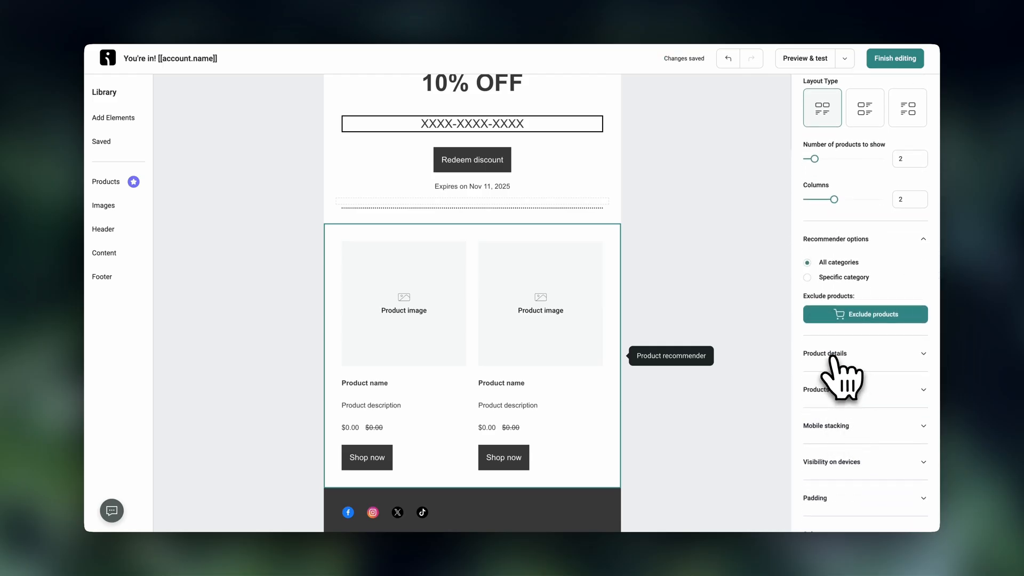
left_click(832, 355)
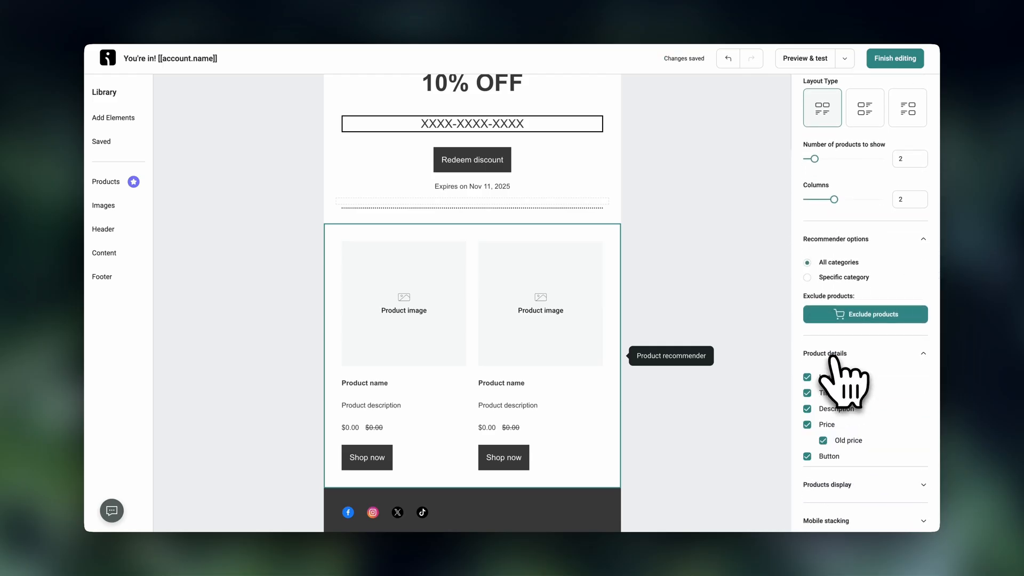
left_click(807, 457)
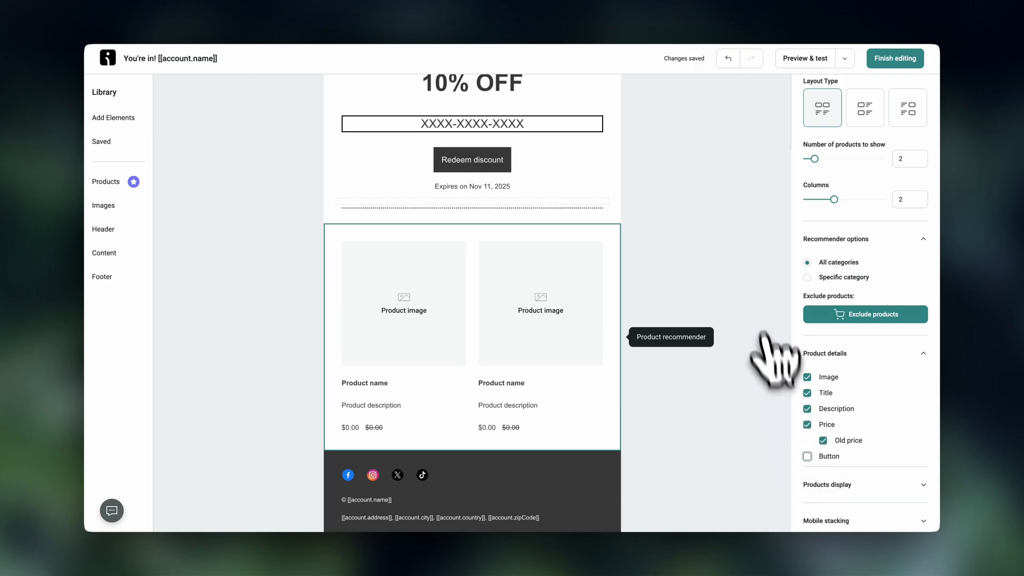
- Center-align the Leafy Legacy logo at the top of the welcome email
scroll(763, 312, "up", 5)
scroll(763, 312, "up", 2)
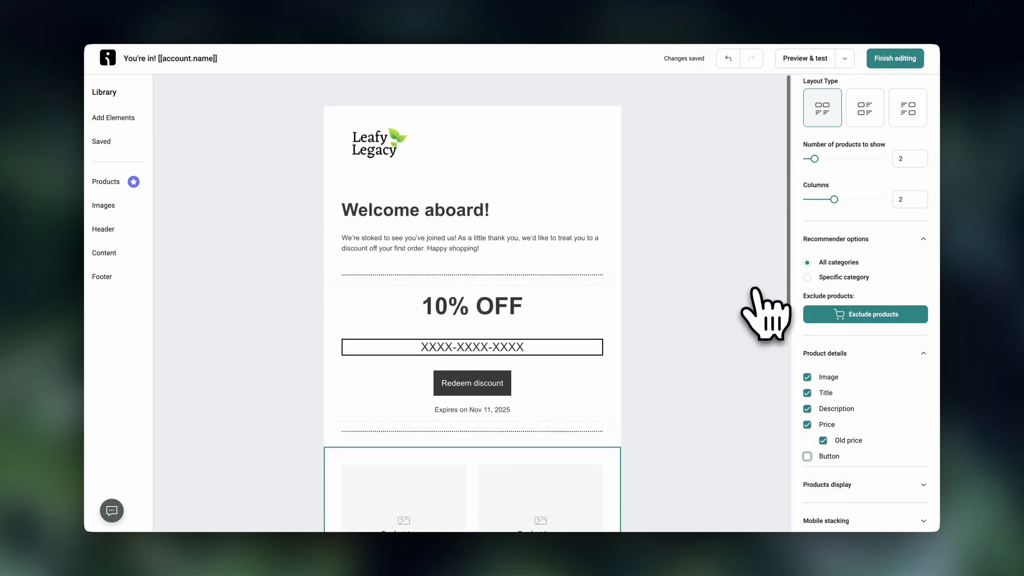
left_click(408, 149)
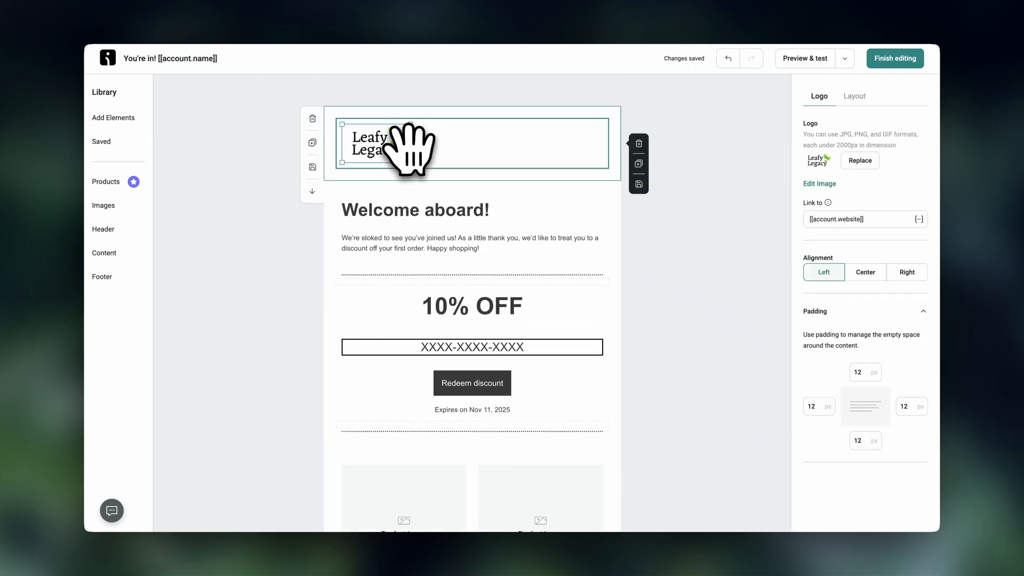
left_click(860, 272)
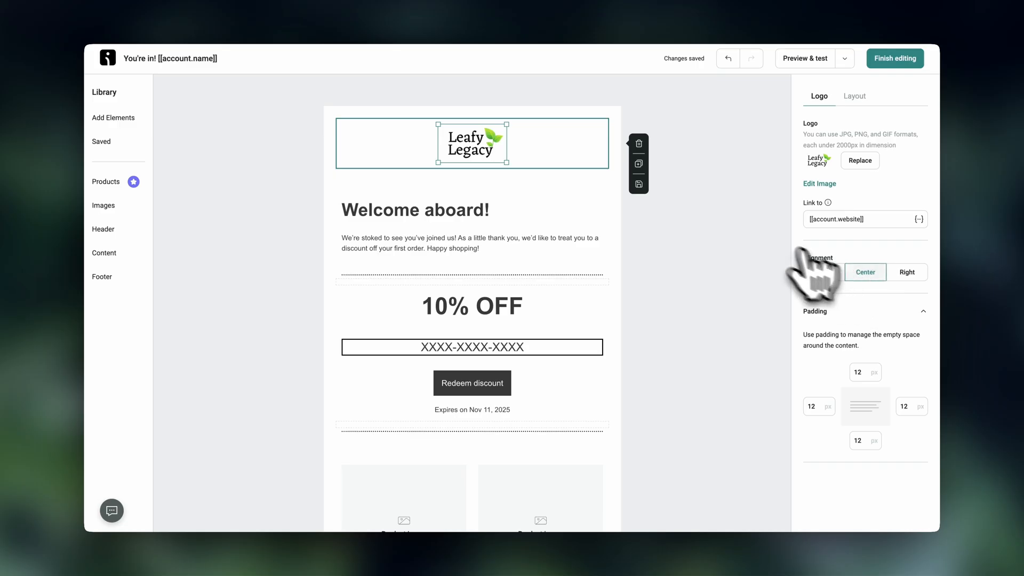
- Center-align the "Welcome aboard!" heading and the paragraph beneath it
left_click(483, 209)
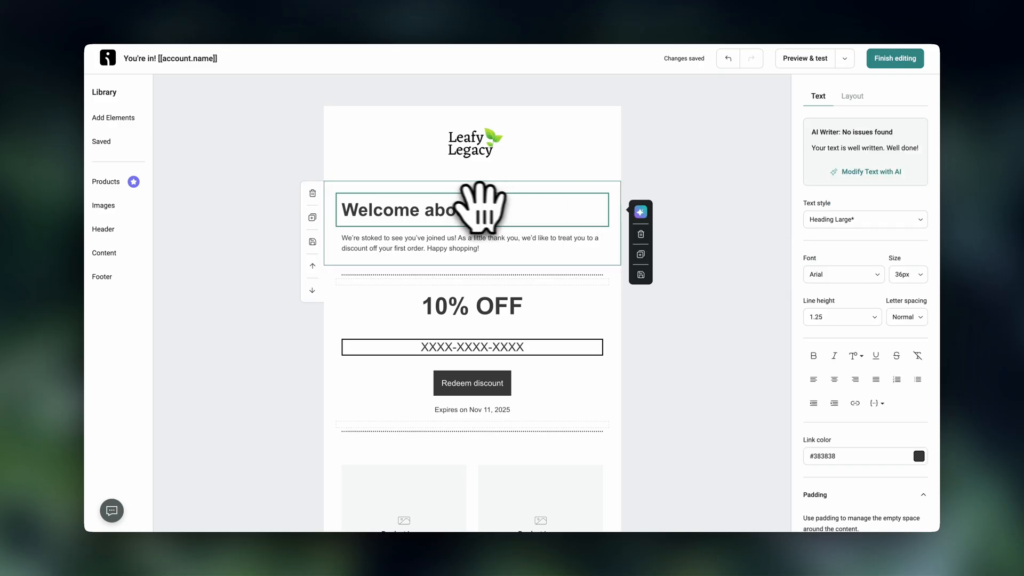
left_click(834, 379)
left_click(542, 239)
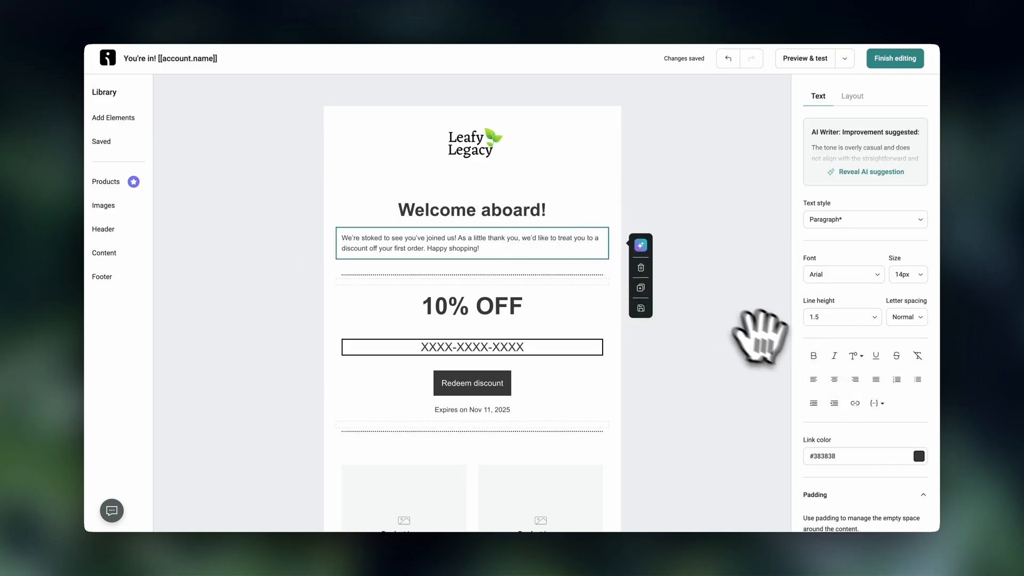
left_click(835, 379)
- Center-align the product name, description and price texts in the product recommender
scroll(523, 384, "down", 4)
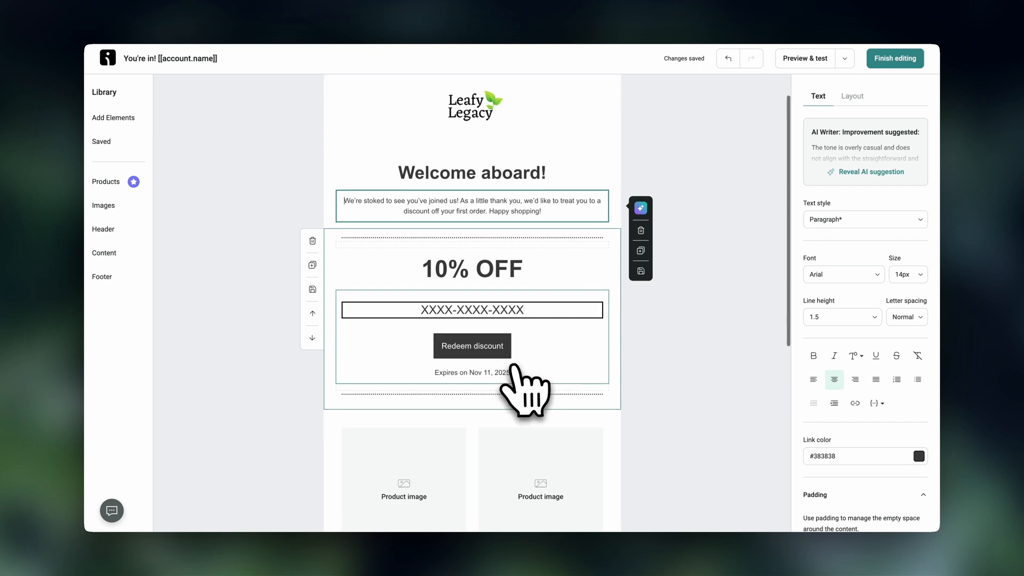
left_click(399, 407)
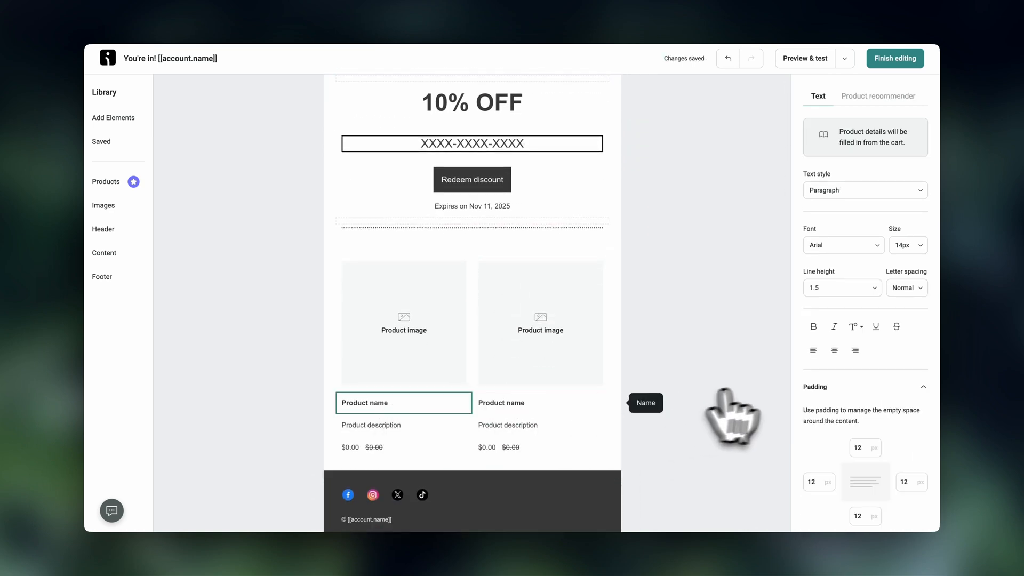
left_click(834, 350)
left_click(568, 427)
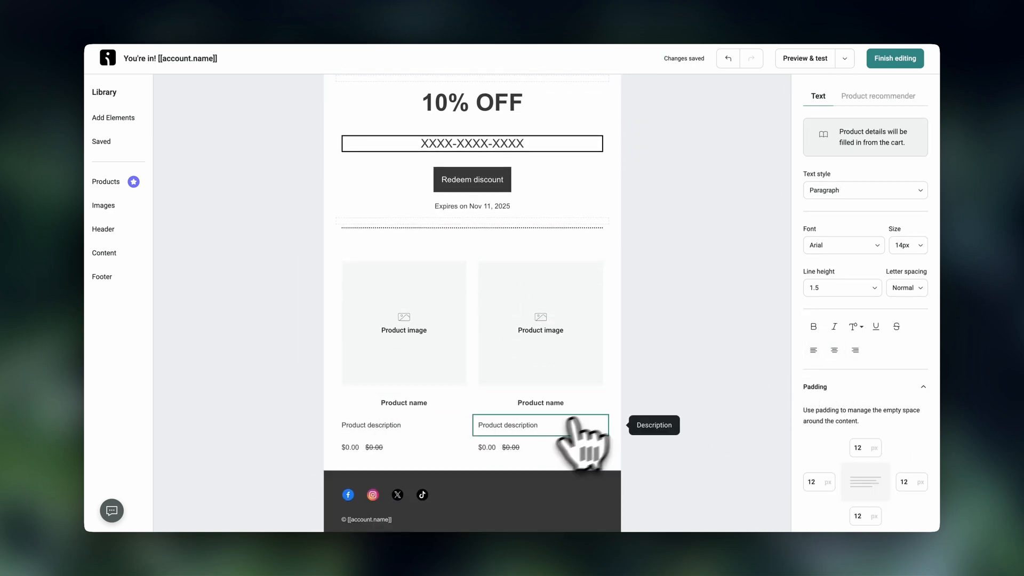
left_click(834, 351)
left_click(581, 448)
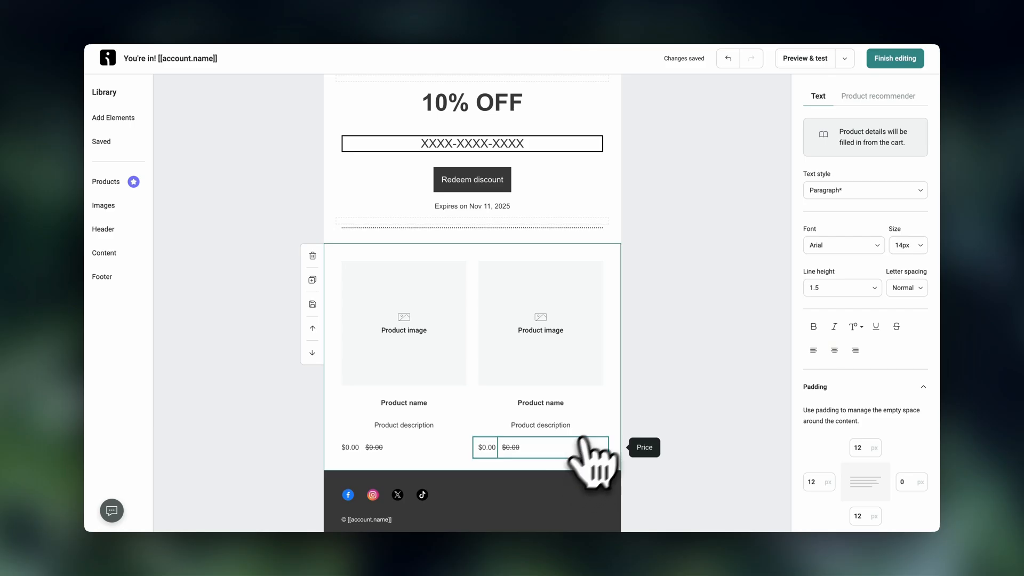
left_click(834, 351)
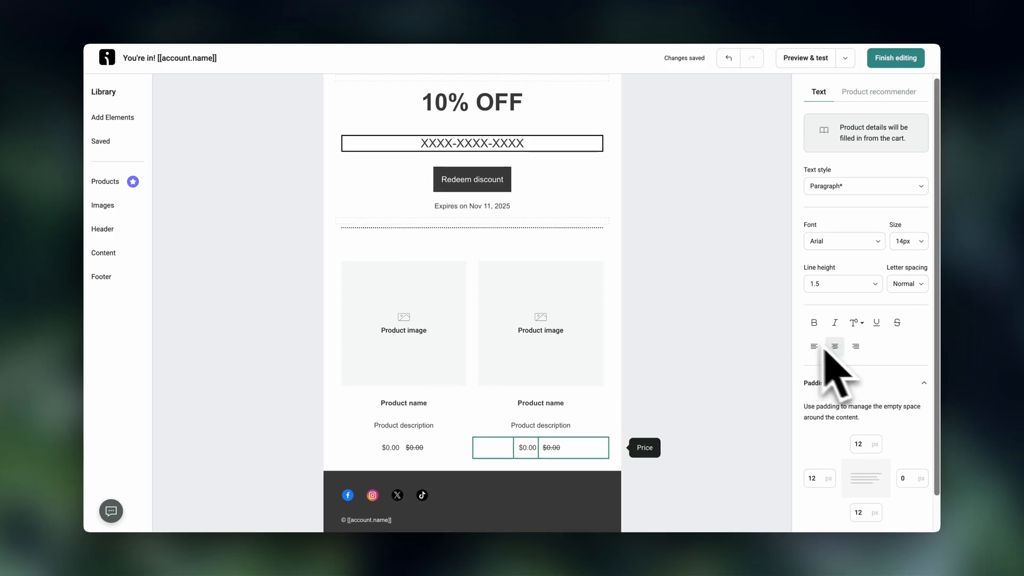
- Set the product recommender's background color to light gray #ECECEC
left_click(616, 326)
scroll(854, 384, "down", 7)
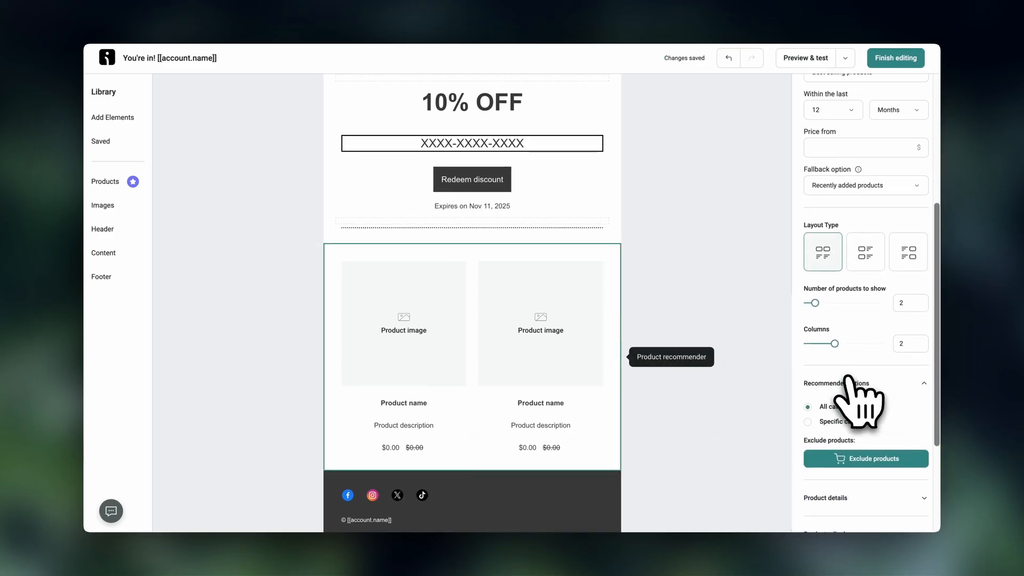
scroll(851, 406, "down", 2)
left_click(830, 522)
scroll(830, 521, "down", 3)
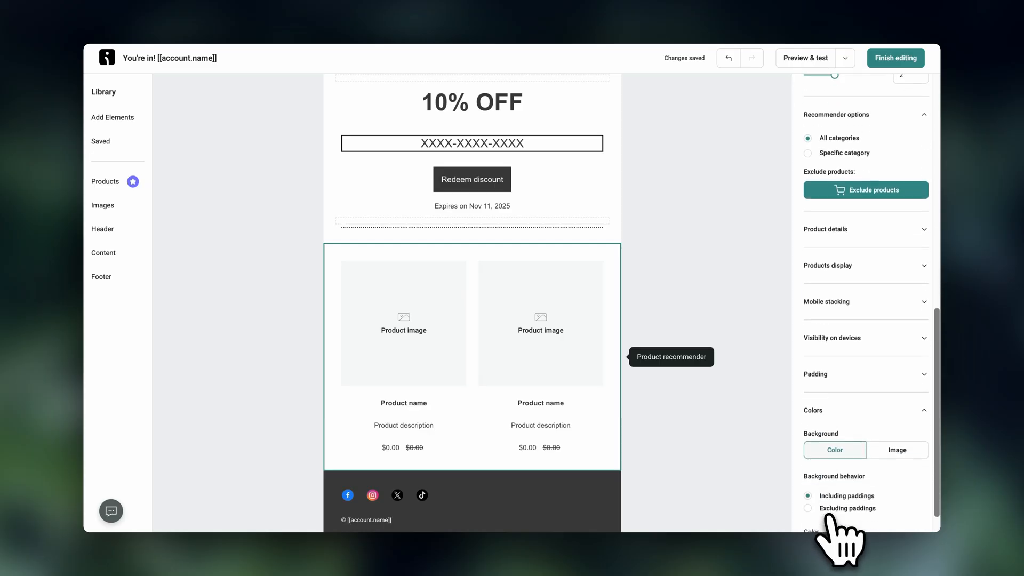
left_click(921, 515)
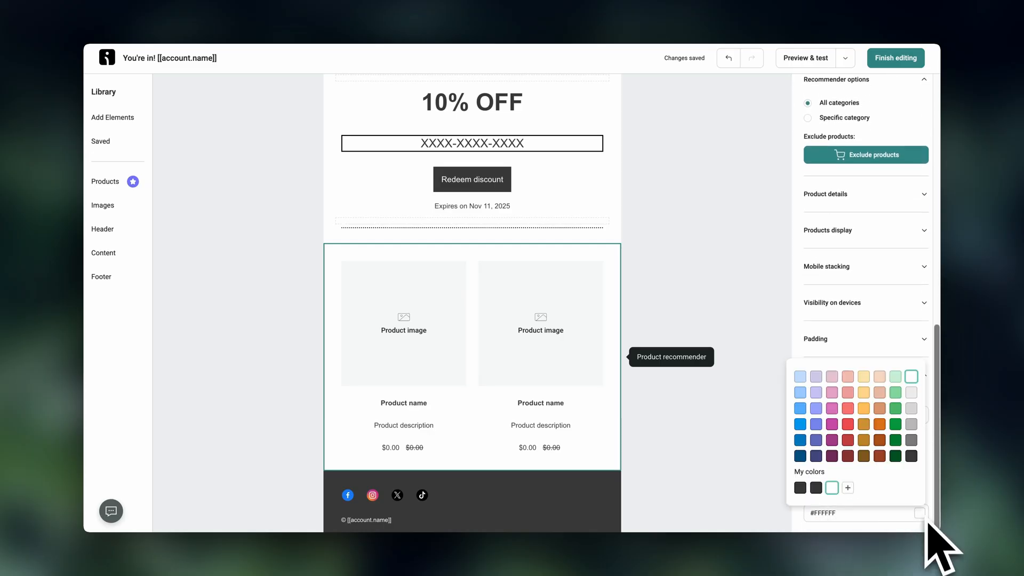
left_click(912, 394)
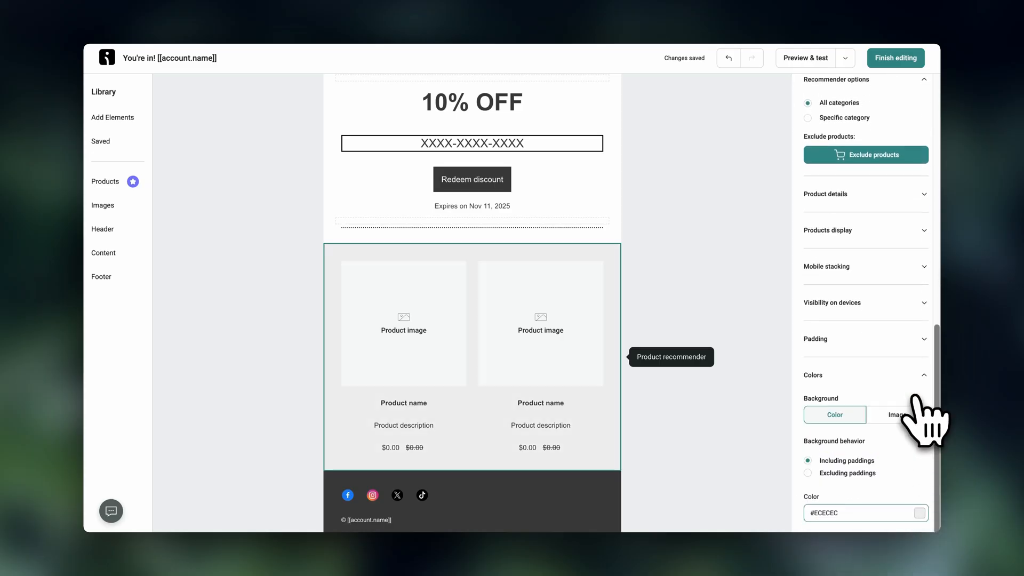
left_click(760, 323)
- Finish editing the welcome email, and save and close the Welcome No.2 workflow
scroll(756, 322, "up", 4)
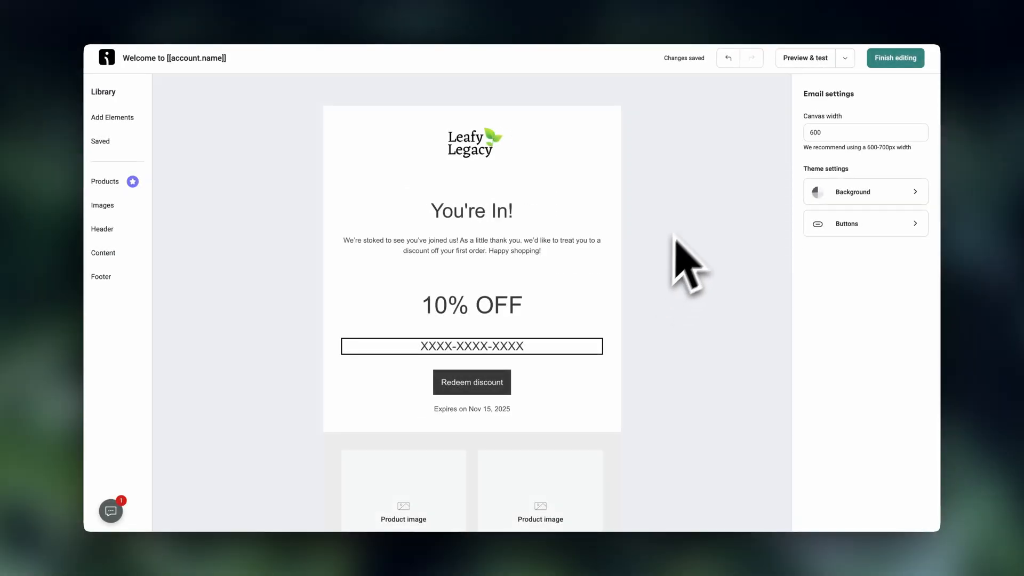
left_click(896, 59)
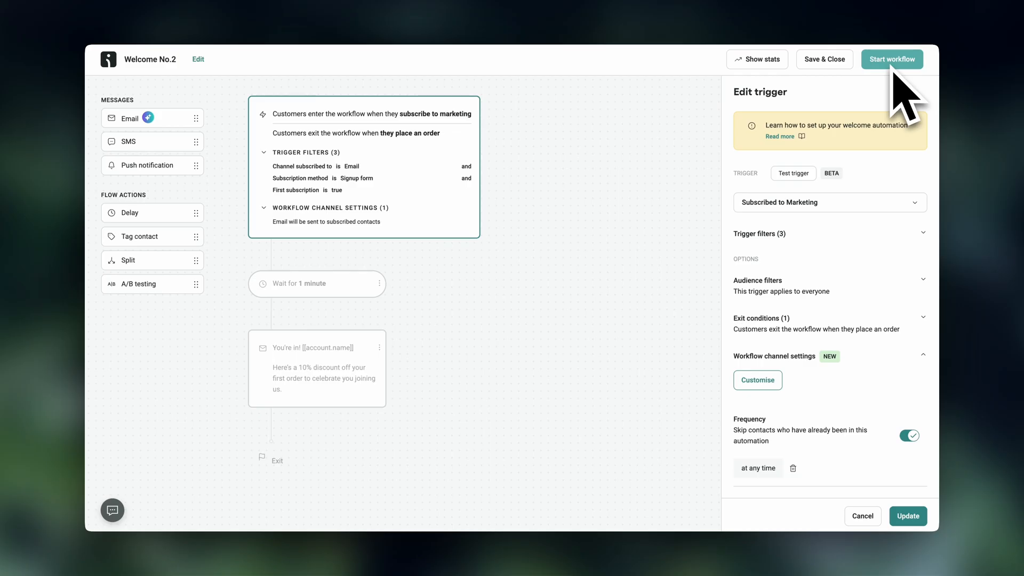
left_click(824, 59)
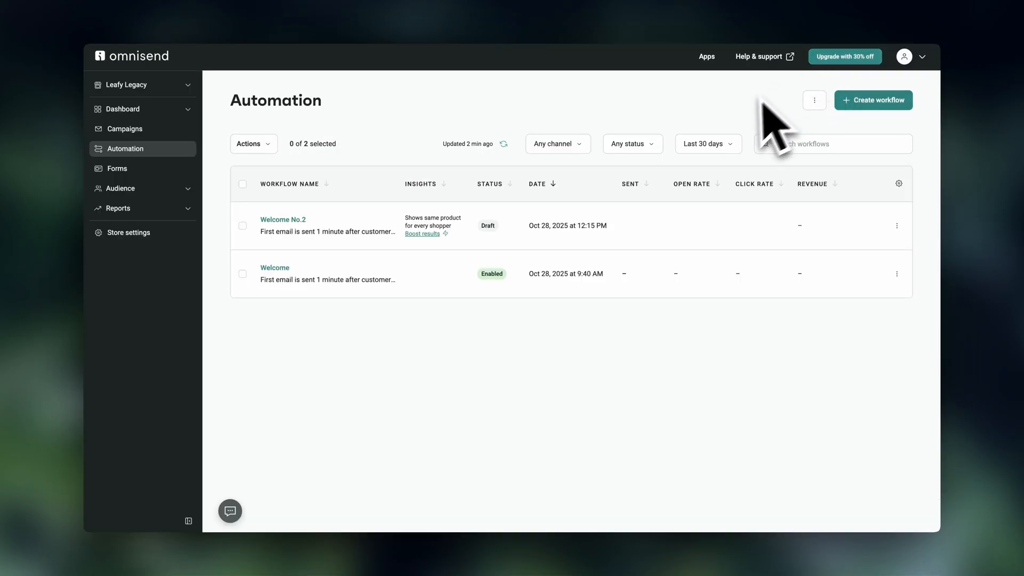
- Begin creating another workflow and browse the recommended pre-built automation templates
left_click(875, 102)
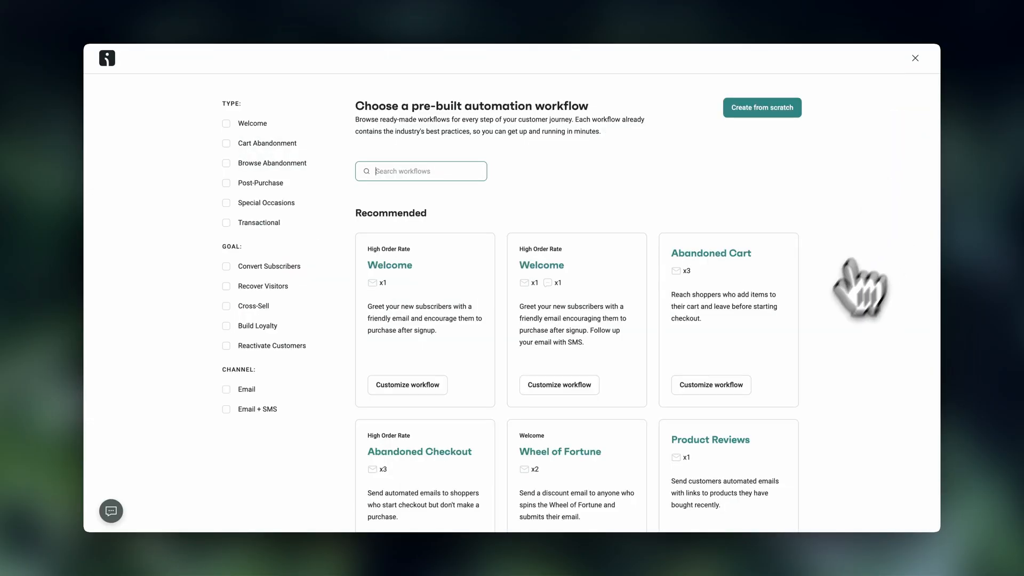
scroll(751, 334, "down", 3)
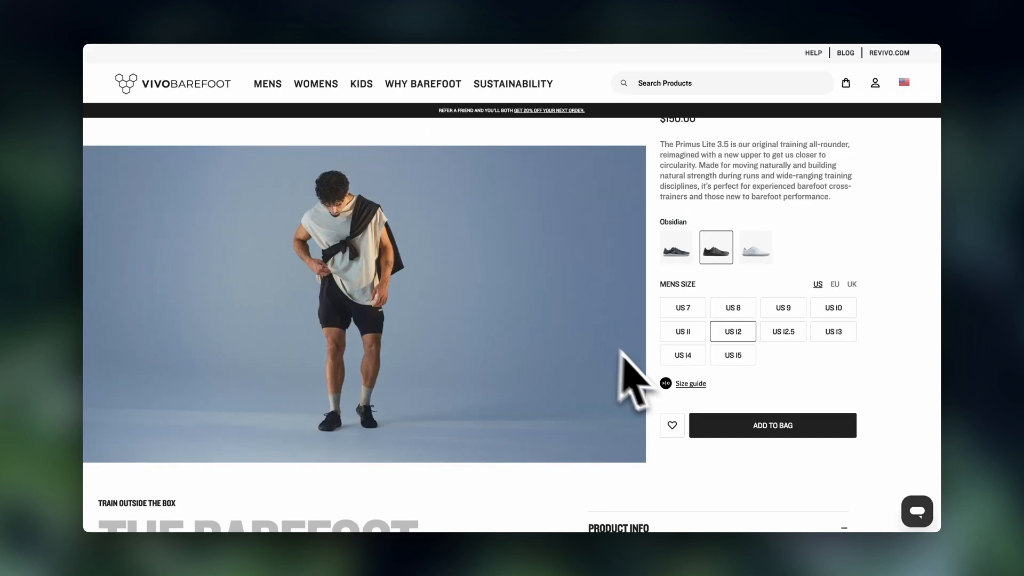
- Add the Obsidian Primus Lite 3.5 in size US 12 to the bag in the Vivobarefoot store
left_click(794, 425)
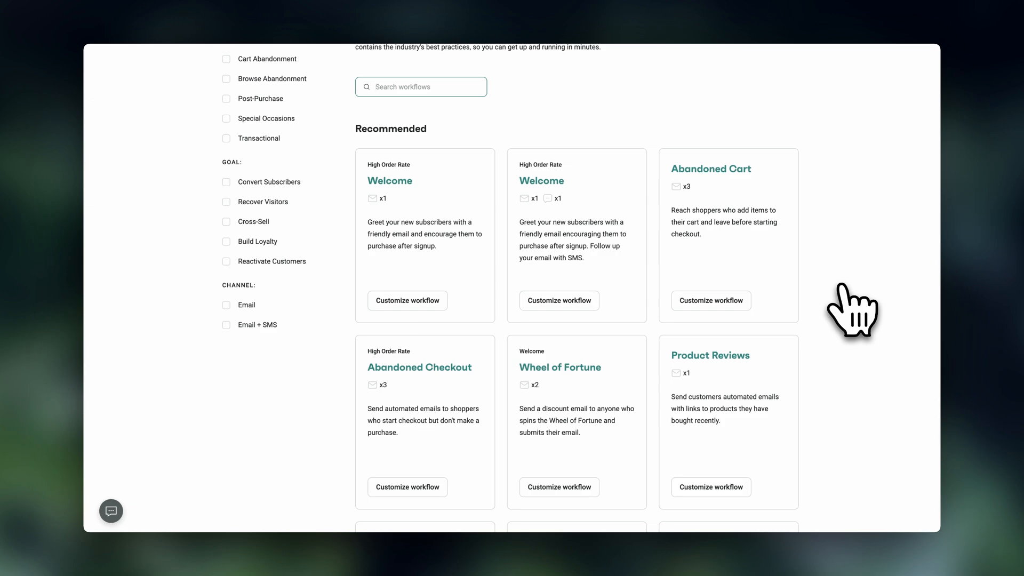
- Create a workflow from the Abandoned Checkout template in Omnisend and review its sequence of emails and delays
left_click(412, 493)
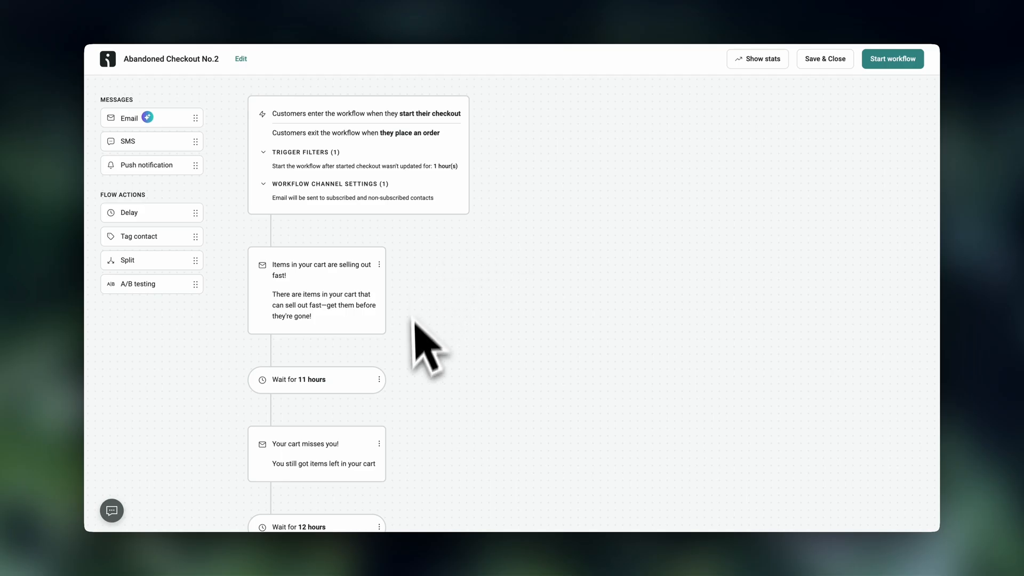
scroll(412, 393, "down", 3)
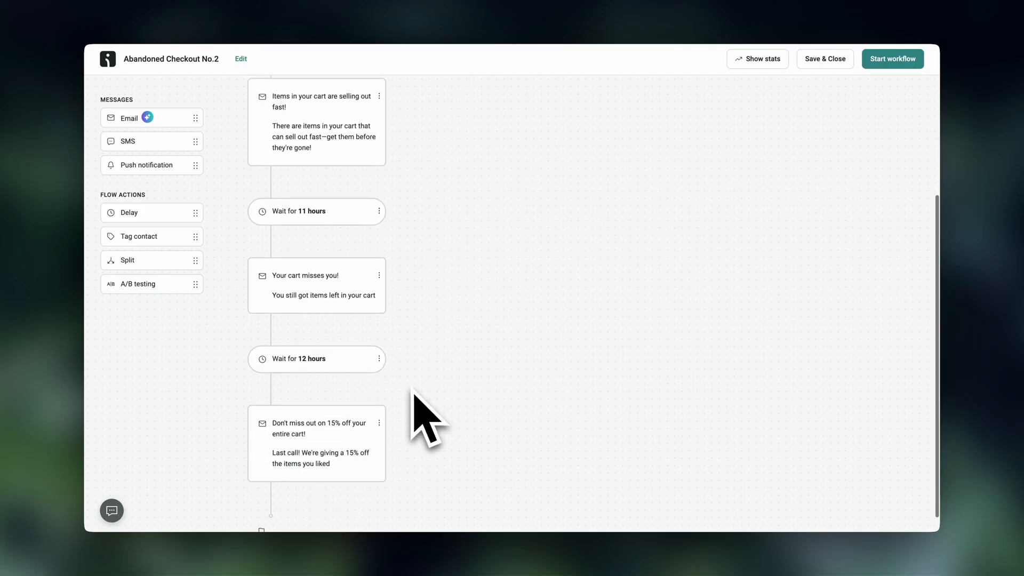
scroll(413, 391, "up", 3)
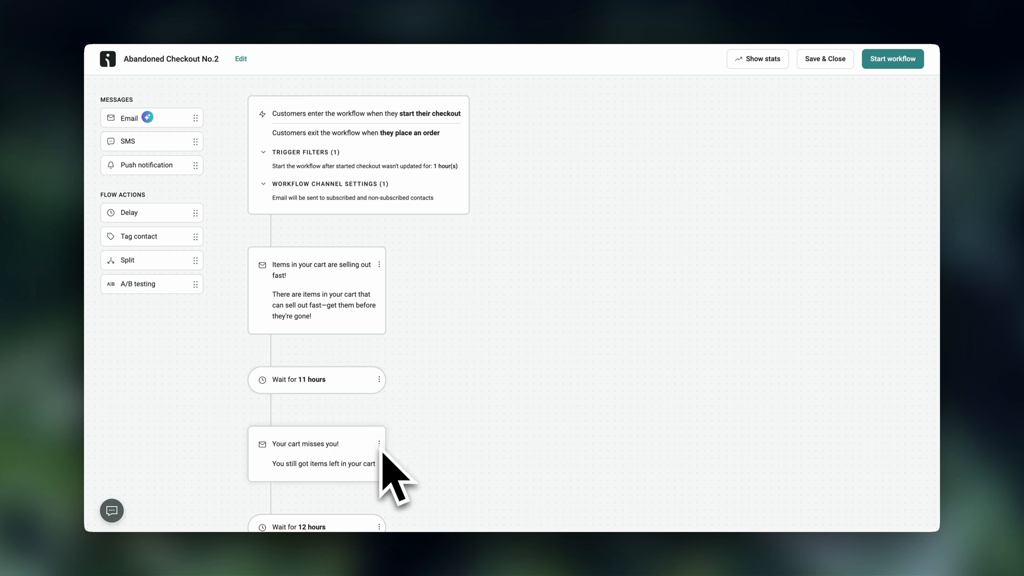
scroll(382, 450, "down", 3)
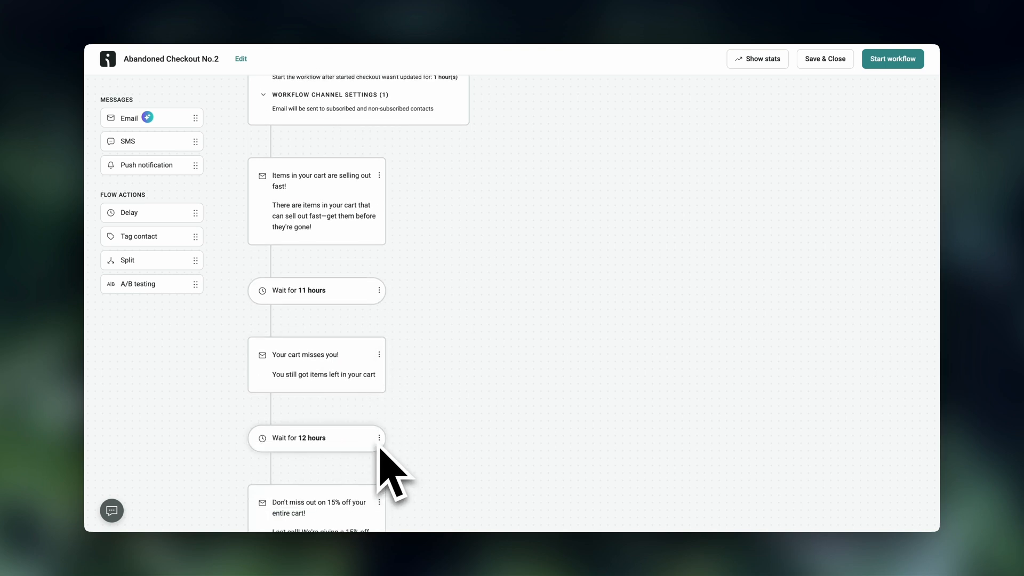
scroll(379, 451, "down", 3)
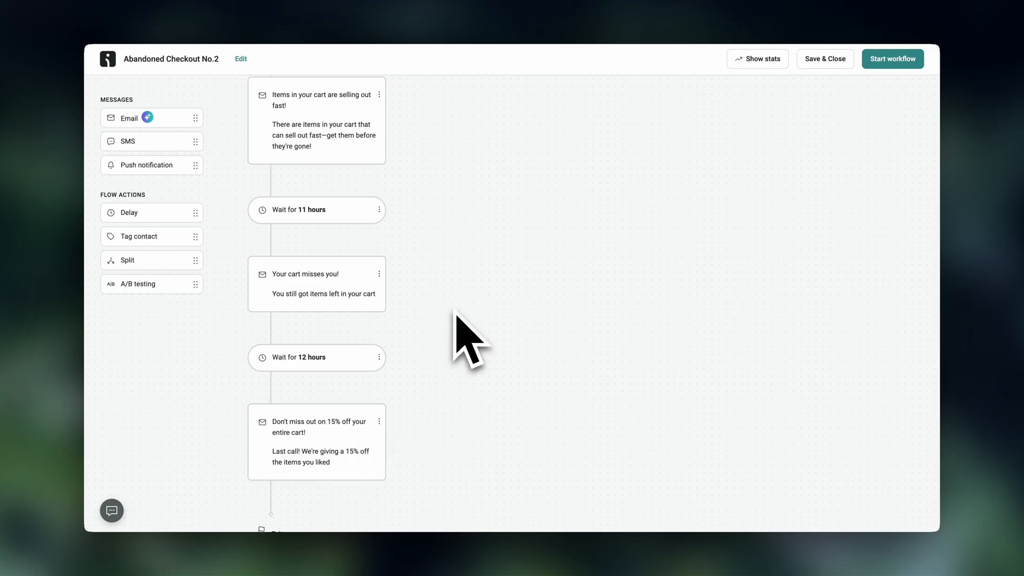
scroll(455, 314, "up", 5)
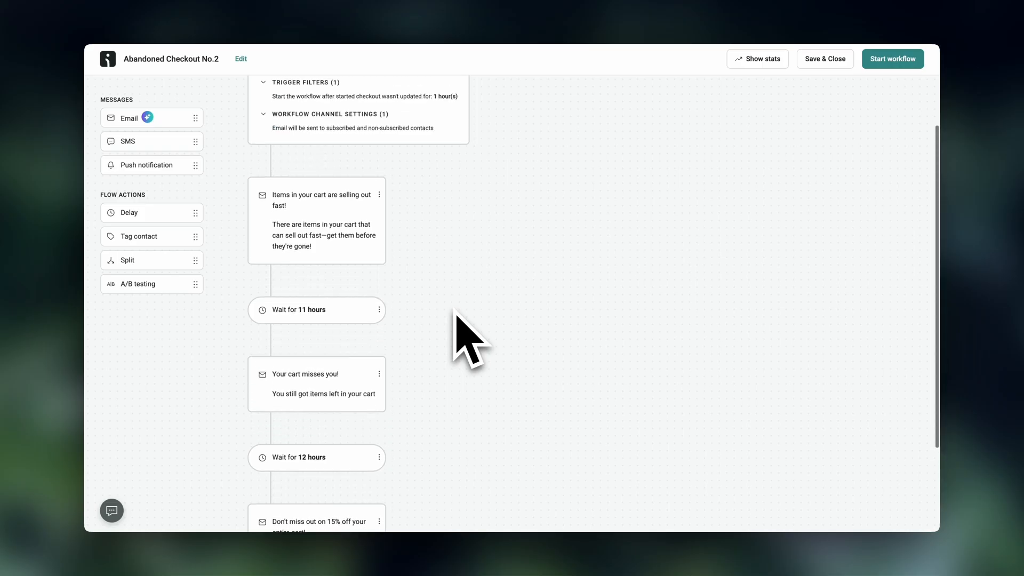
- Open the content of the "Items in your cart are selling out fast!" email for editing and select its "What happened?" heading
left_click(329, 256)
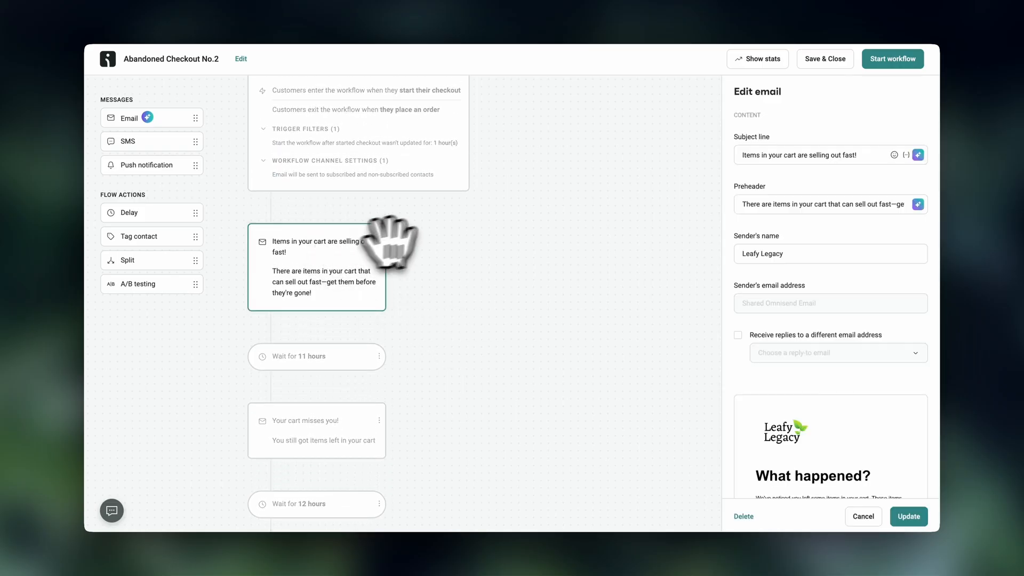
scroll(754, 401, "down", 3)
scroll(768, 398, "down", 2)
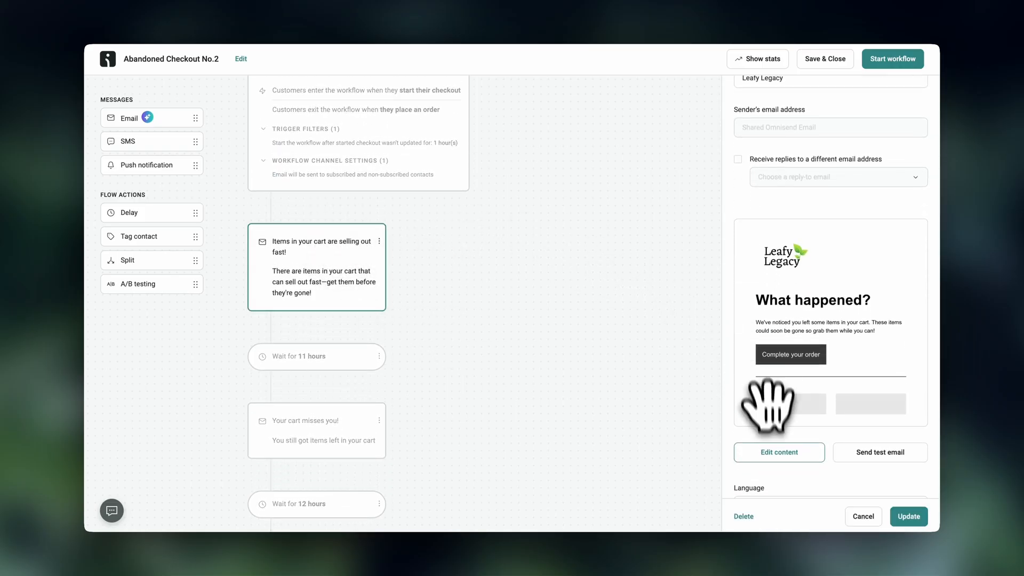
left_click(773, 451)
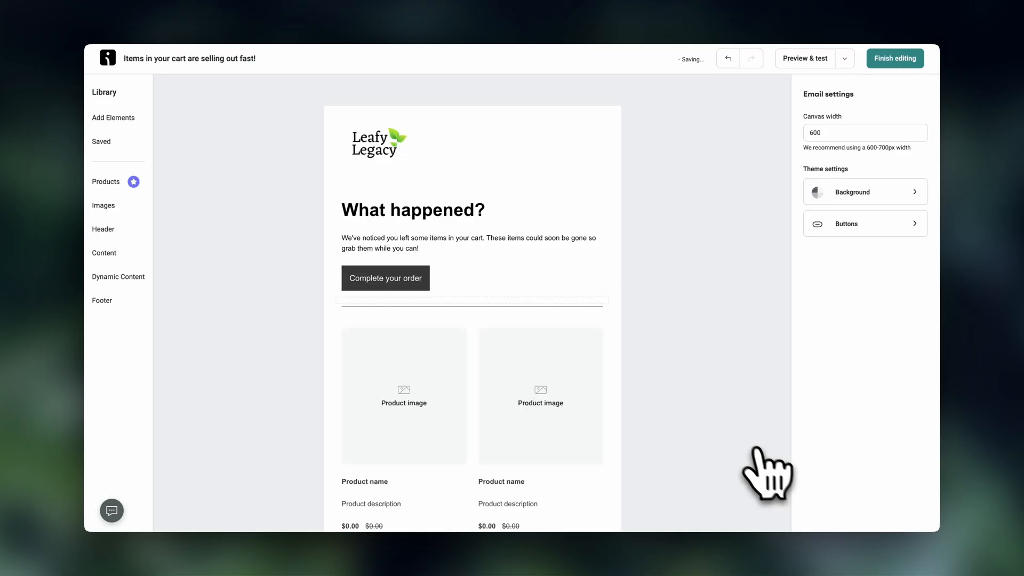
left_click(487, 210)
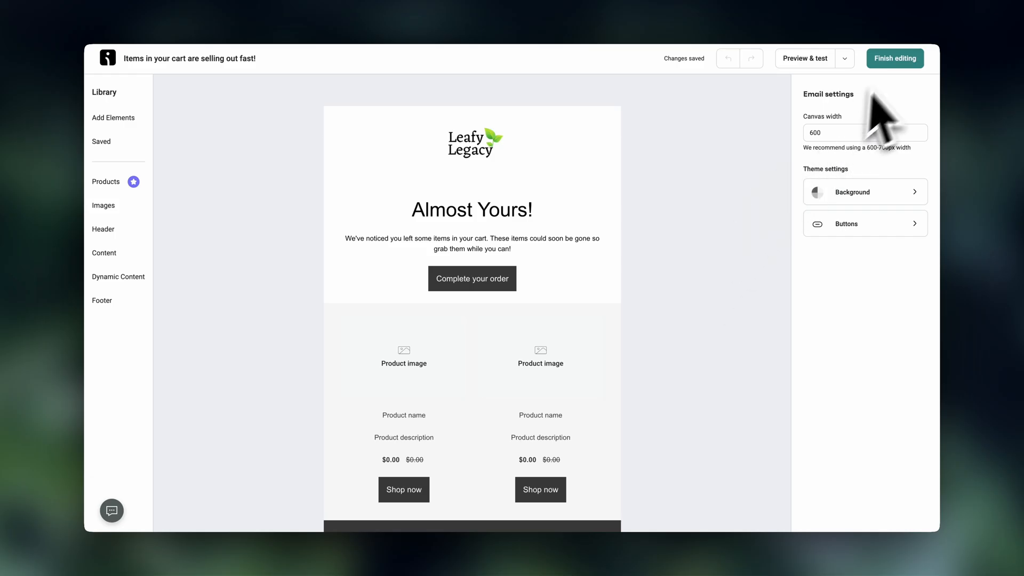
- Finish editing the cart reminder email and start the Abandoned Checkout workflow
left_click(897, 60)
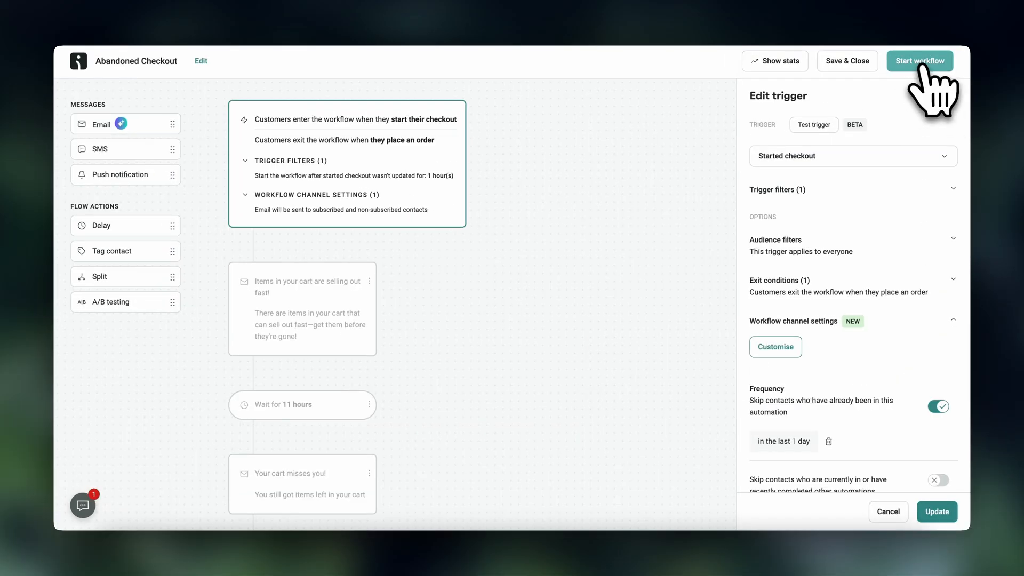
left_click(921, 63)
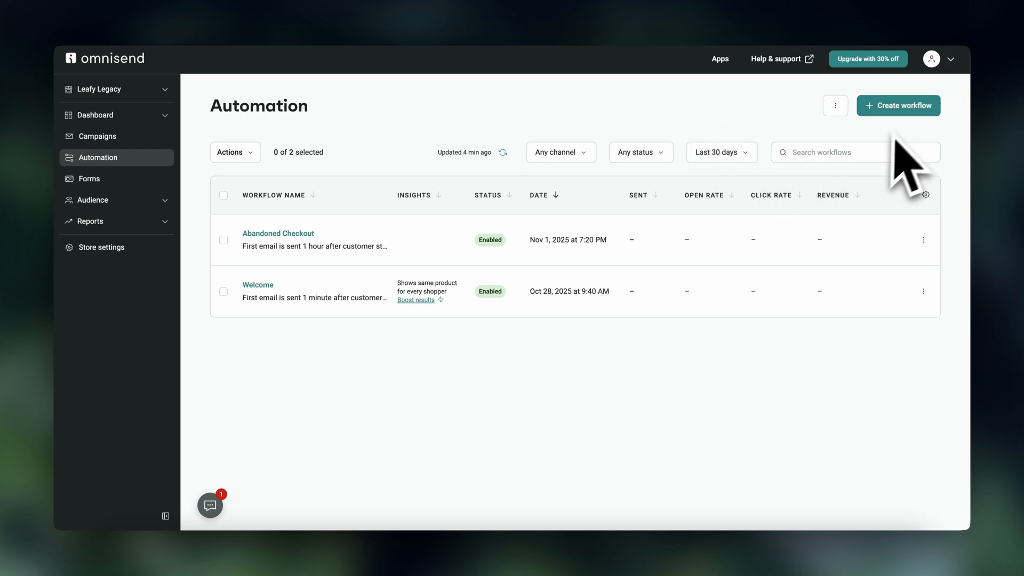
- Create a workflow from the Abandoned Cart template and start it with its default settings
left_click(907, 110)
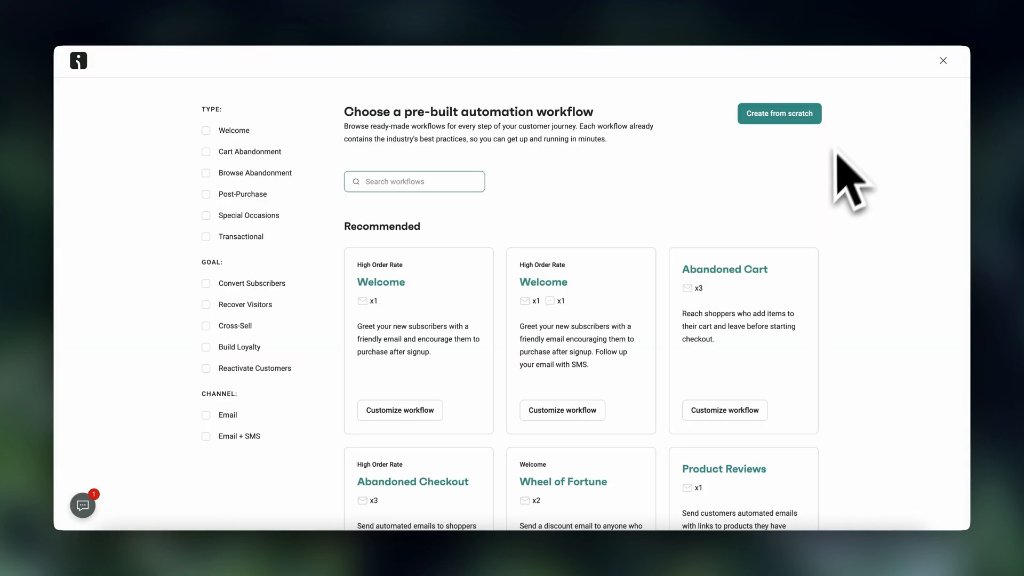
left_click(755, 411)
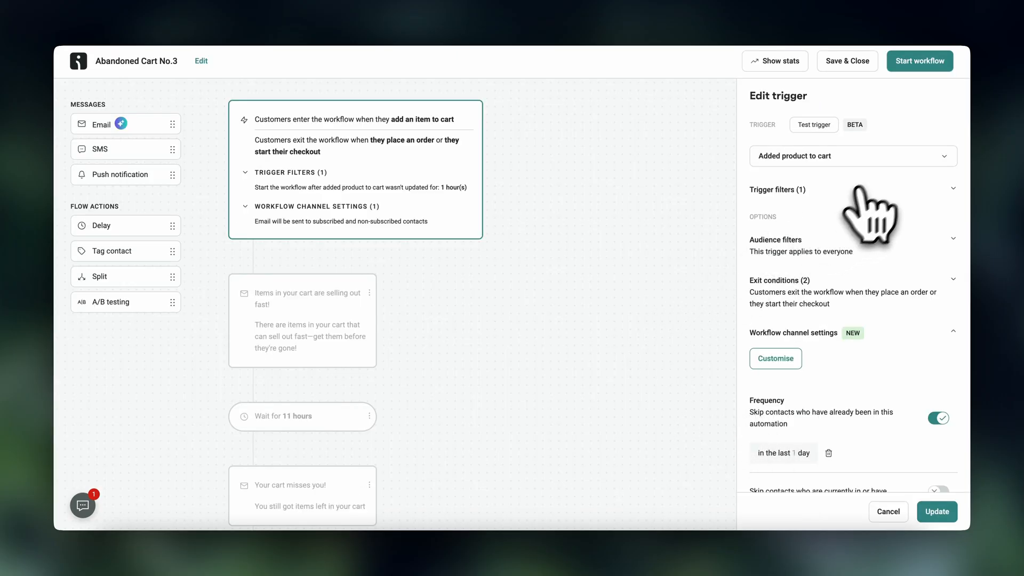
left_click(934, 65)
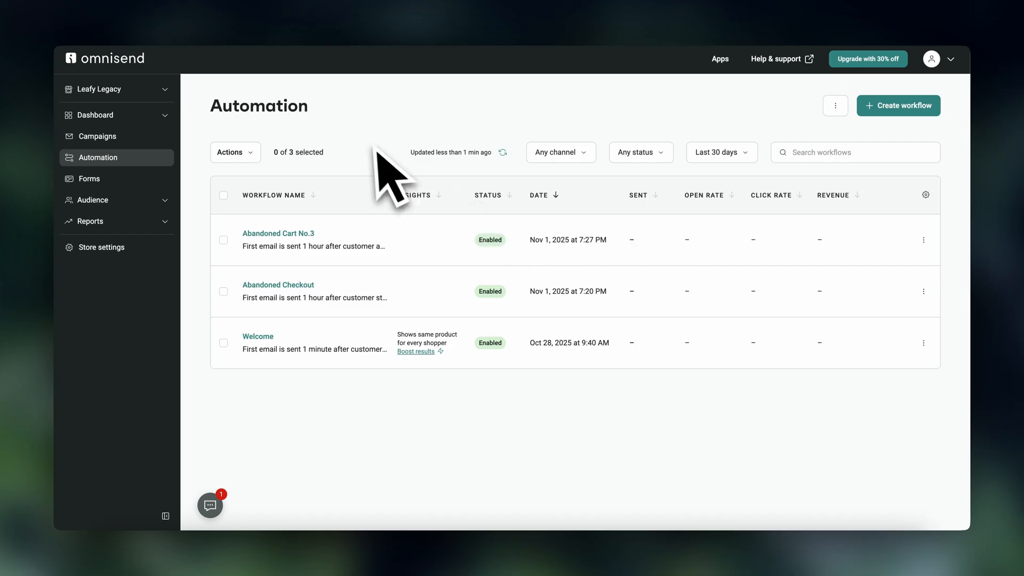
- Create an email campaign from the dashboard goals with the subject line "Get Your Garden Ready For Spring - Get Our Seasonal Essentials!"
left_click(171, 118)
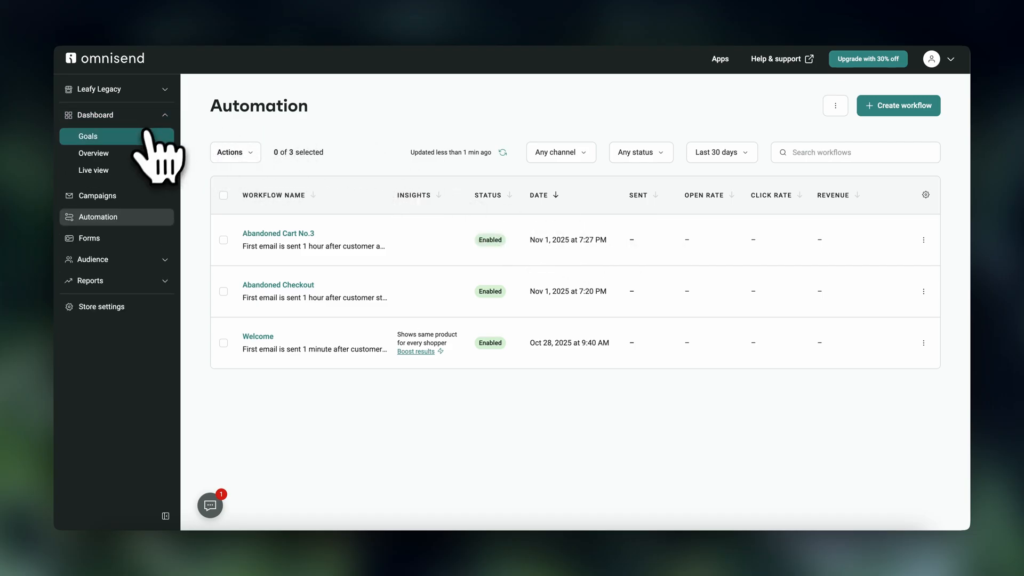
left_click(152, 134)
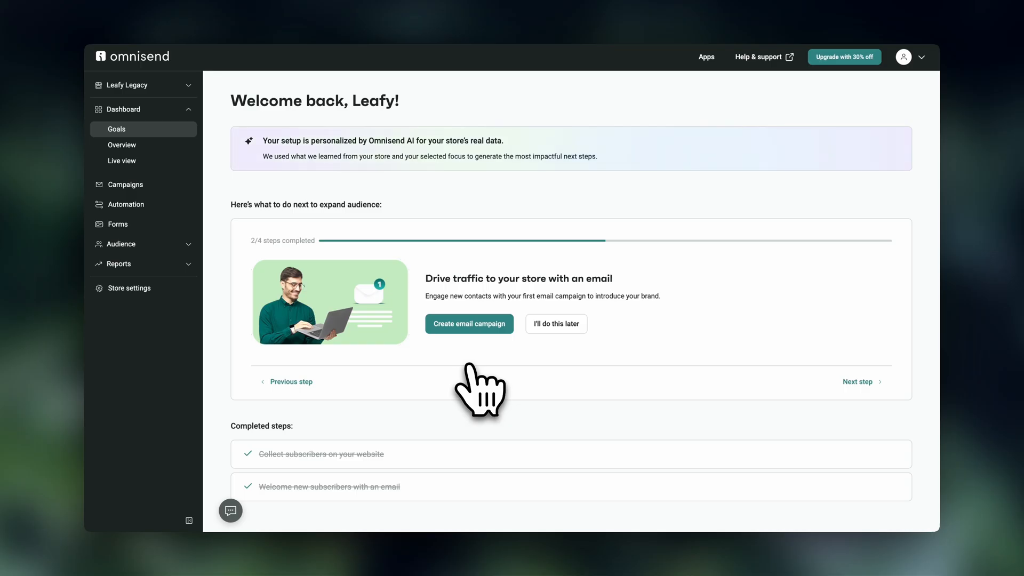
left_click(469, 327)
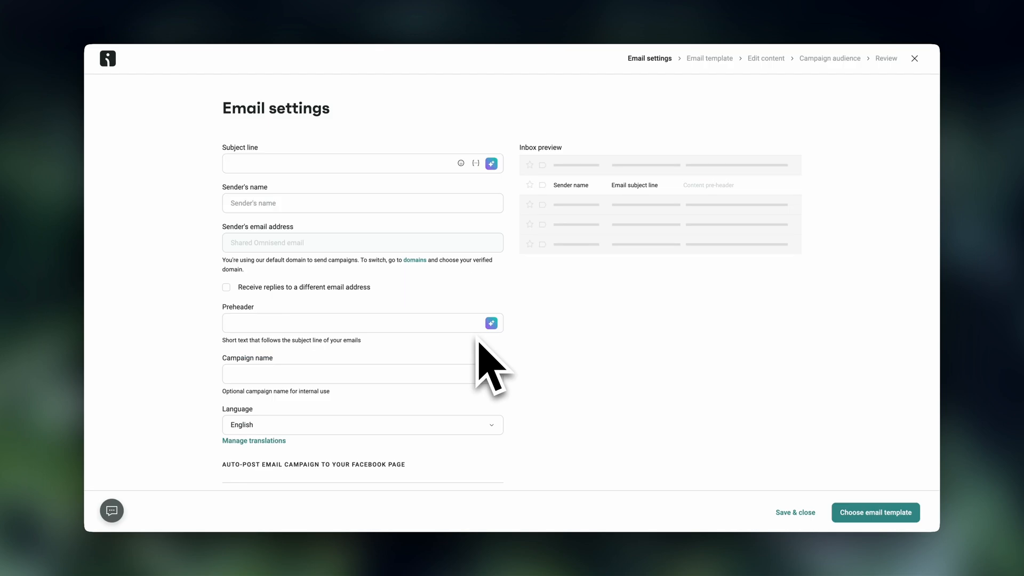
left_click(389, 166)
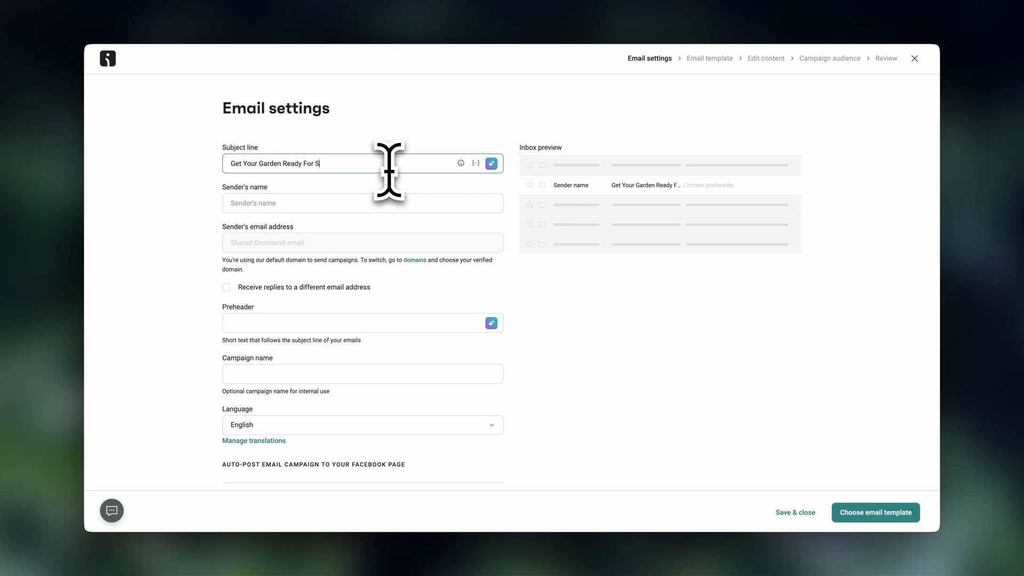
type("Get Your Garden Ready For Spring - Get Our Seasonal Essentials!")
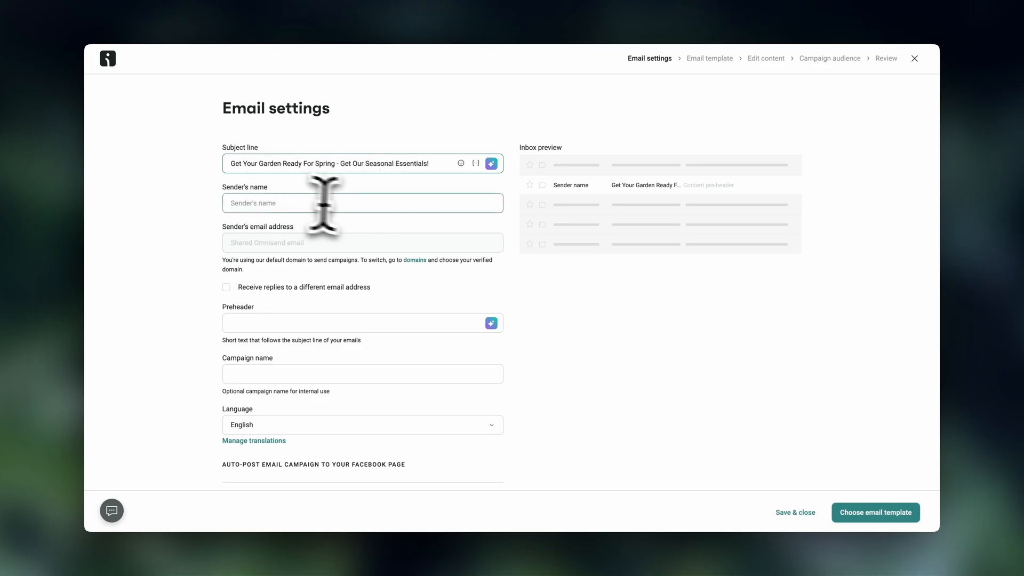
- Set the sender's name to LeafyLegacy and the preheader to "Shop our spring essentials and get your garden in full bloom before the season kicks off"
left_click(359, 203)
type("LeafyLegacy")
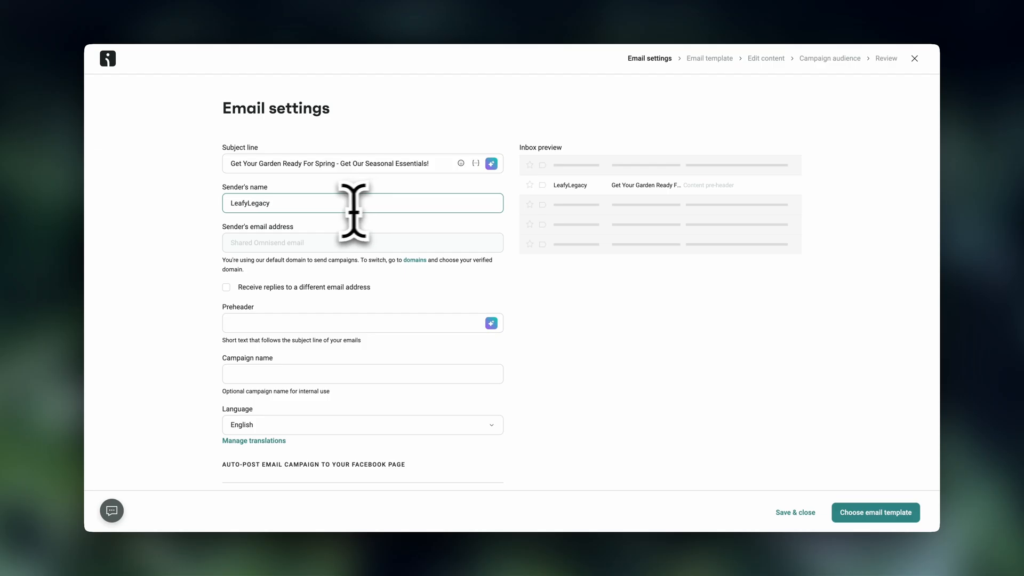
left_click(397, 324)
type("Shop our spring essentials and get your garden in full bloo")
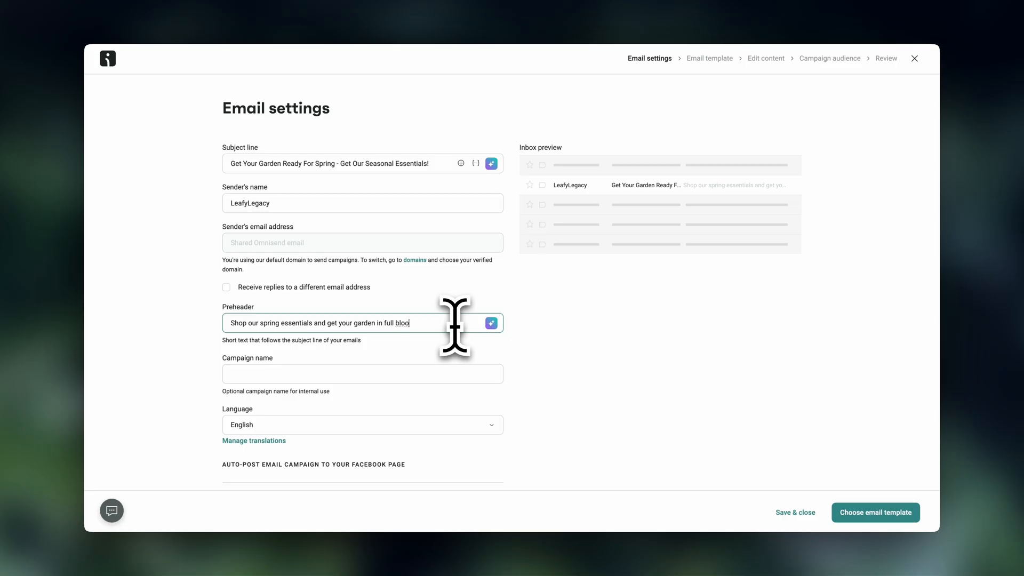
type("s off")
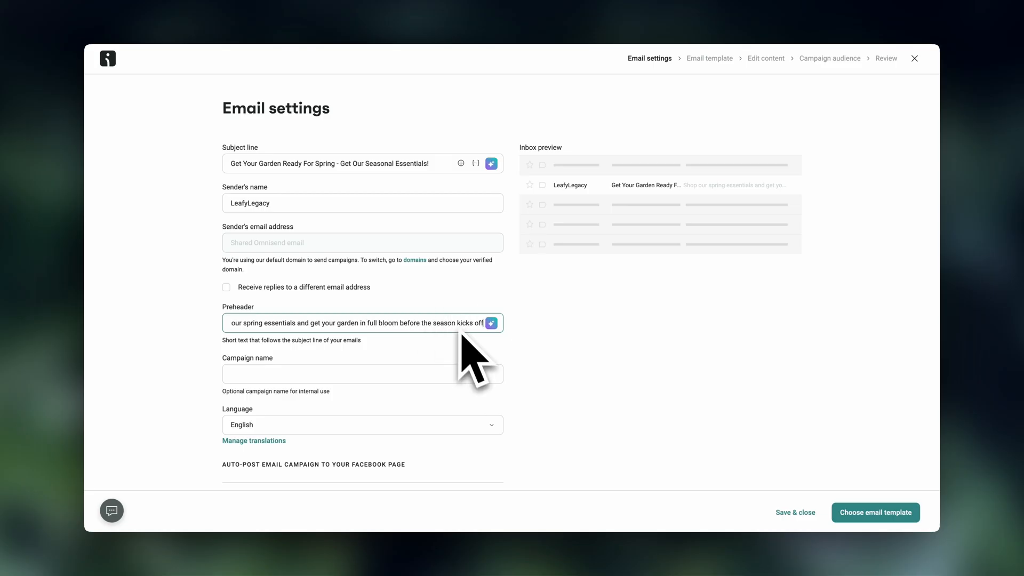
- Name the campaign "Spring Season Sale" and continue to choosing an email template
left_click(472, 369)
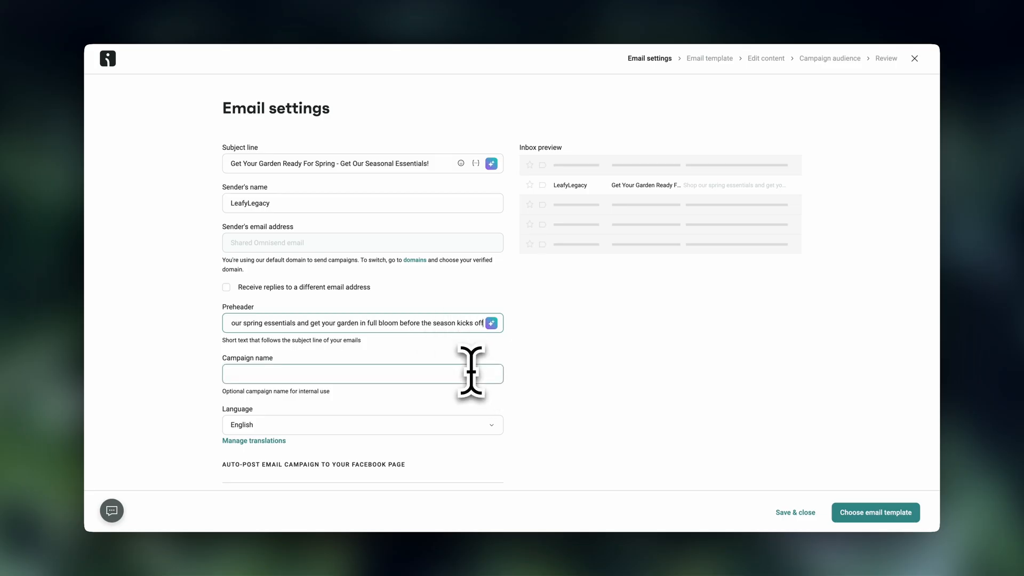
type("Spring Season Sale")
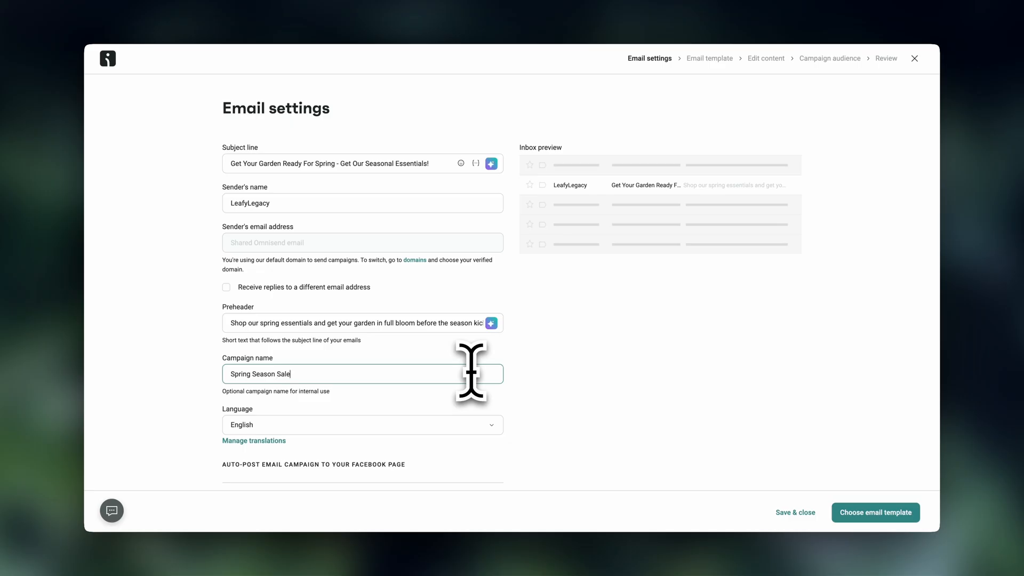
left_click(507, 406)
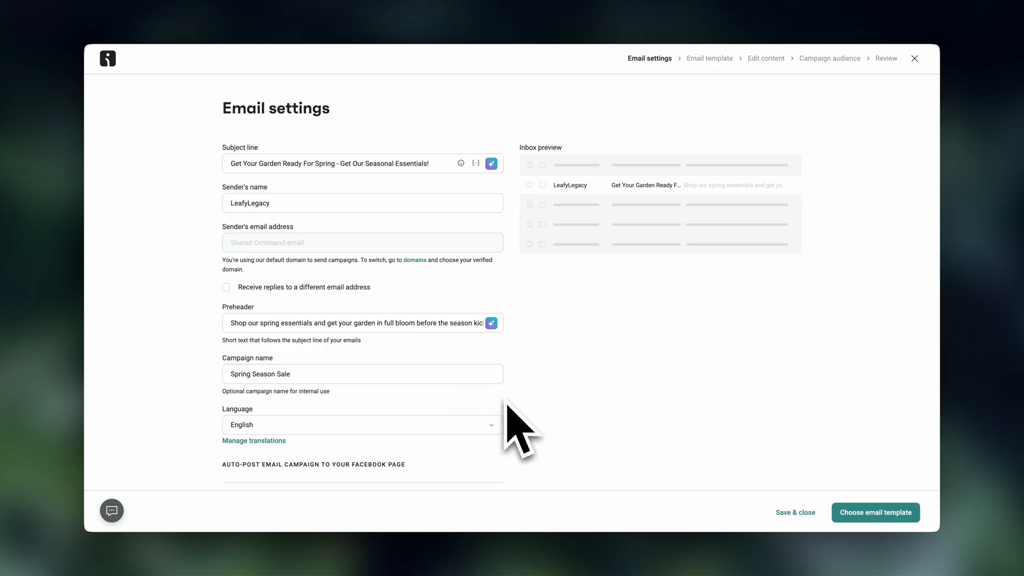
left_click(856, 513)
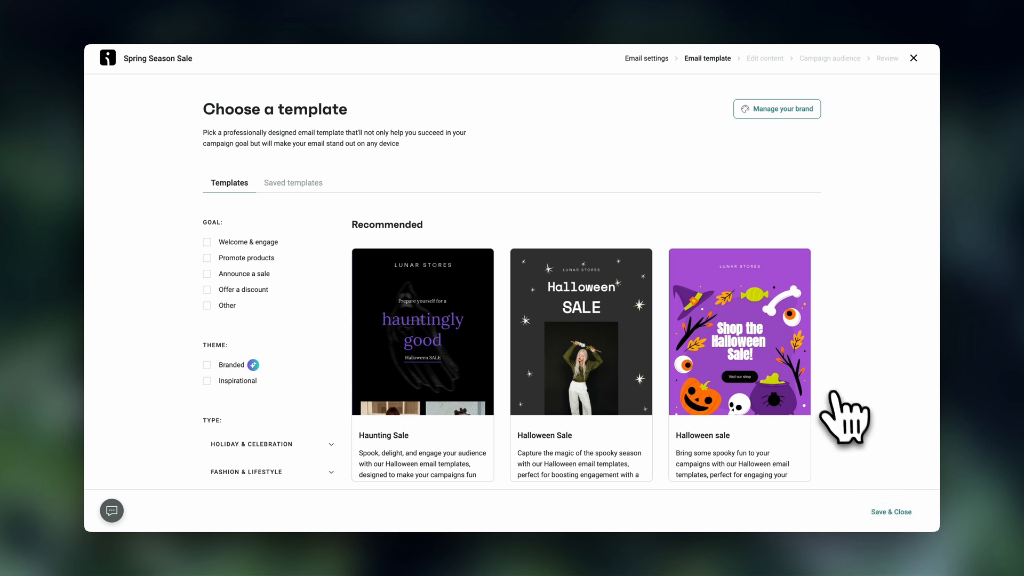
- Look through the email templates and filter them to the Seasonal type under Miscellaneous
scroll(845, 419, "down", 7)
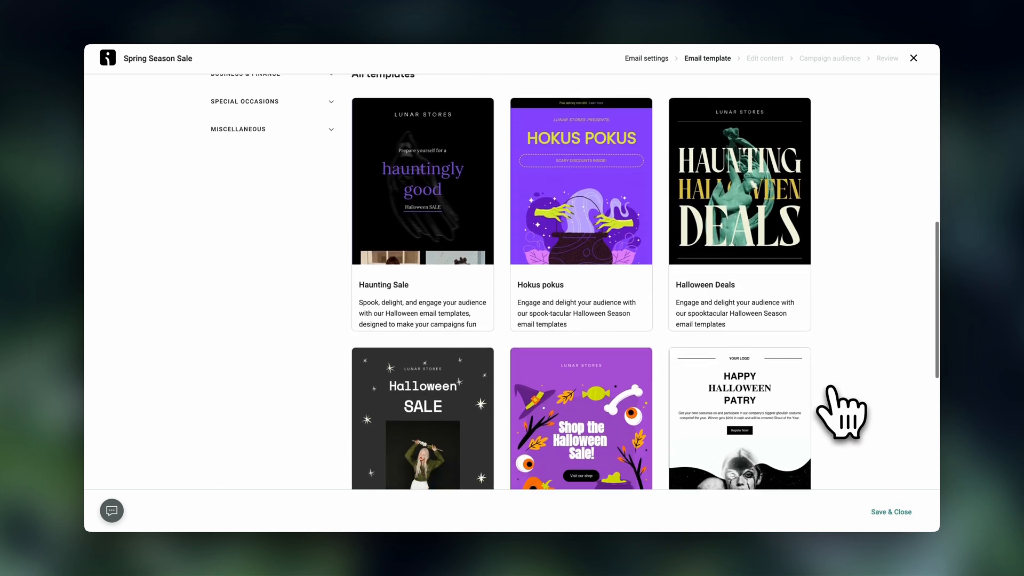
scroll(842, 413, "down", 6)
scroll(842, 413, "up", 2)
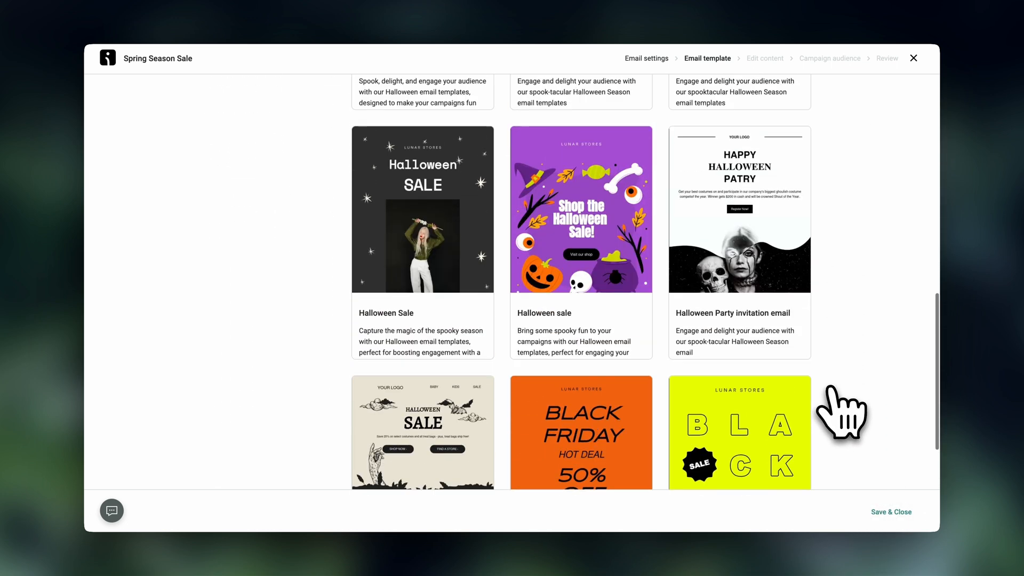
scroll(842, 413, "up", 8)
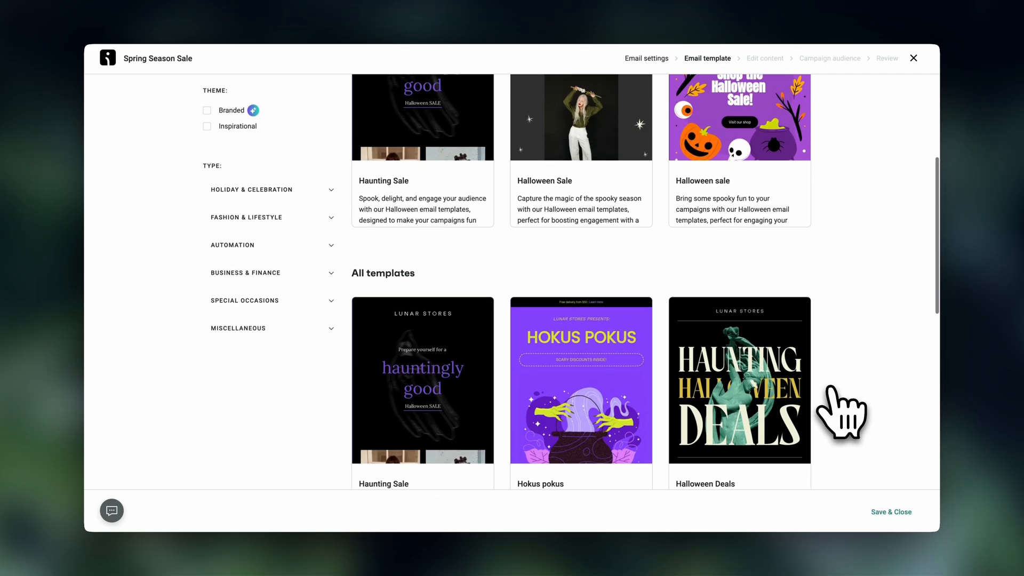
left_click(316, 328)
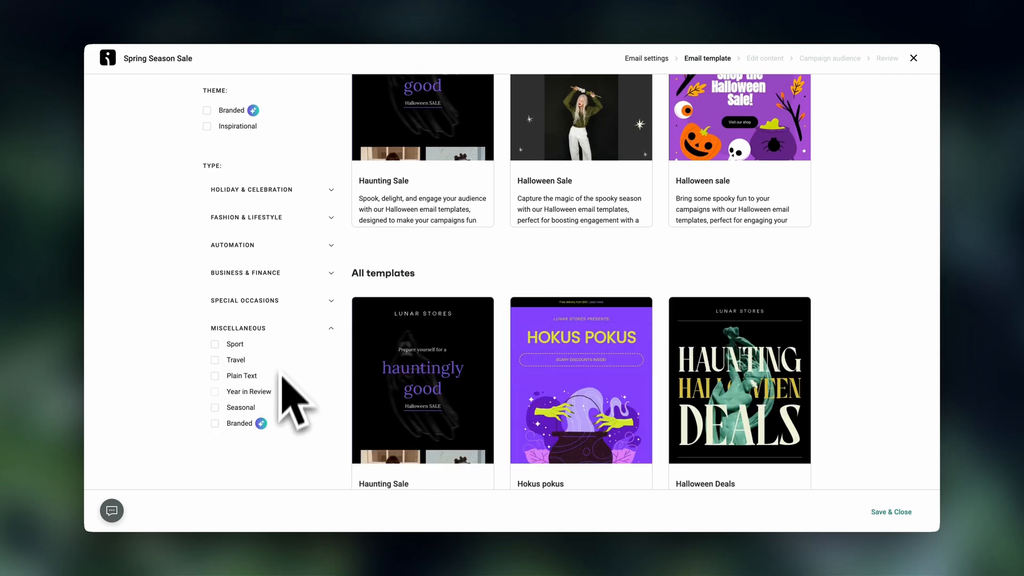
left_click(238, 407)
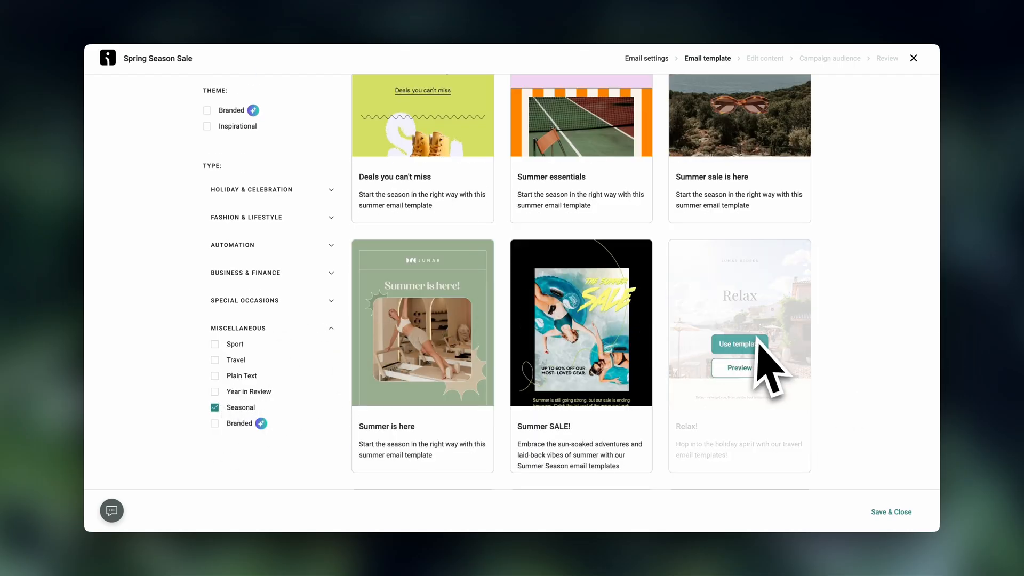
- Find the "Autumn fashion email" template among the seasonal ones and use it for the campaign
scroll(840, 379, "down", 7)
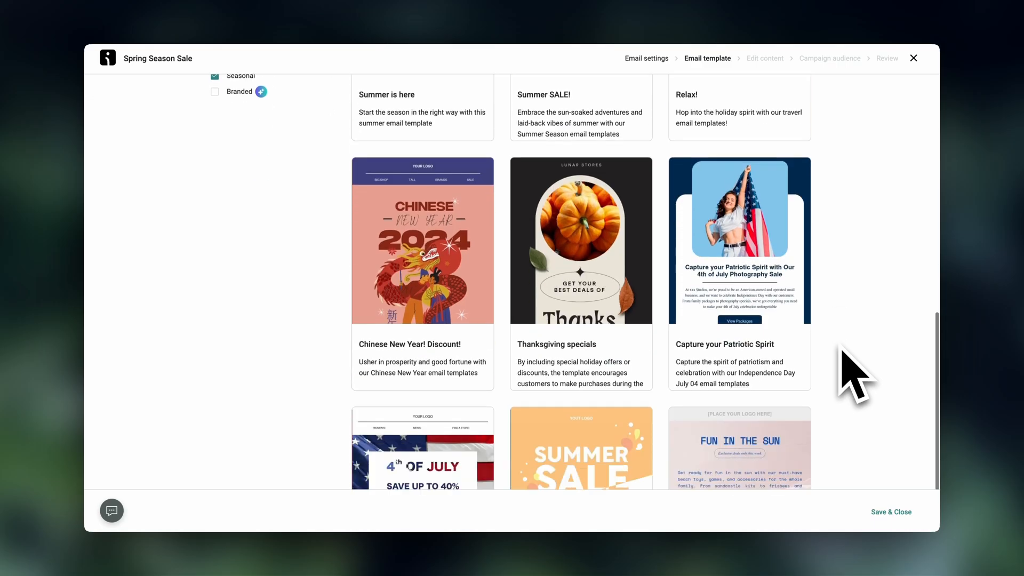
scroll(856, 376, "down", 10)
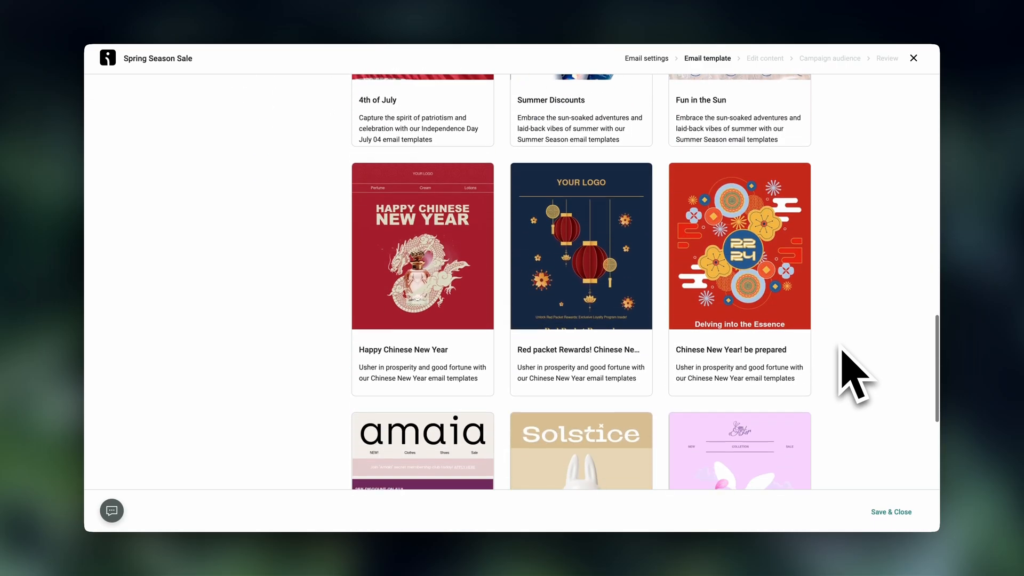
scroll(856, 376, "down", 11)
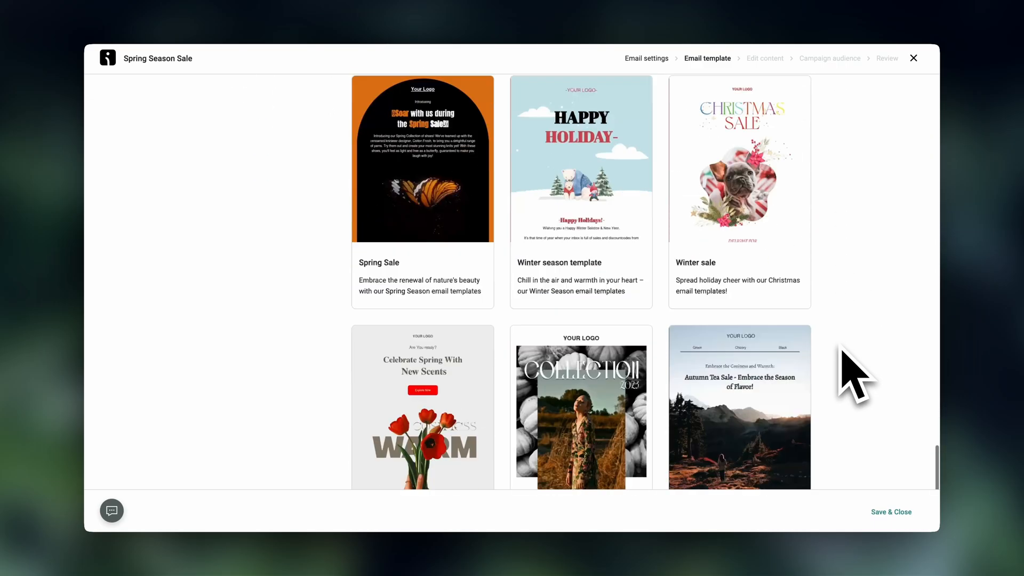
scroll(842, 349, "down", 3)
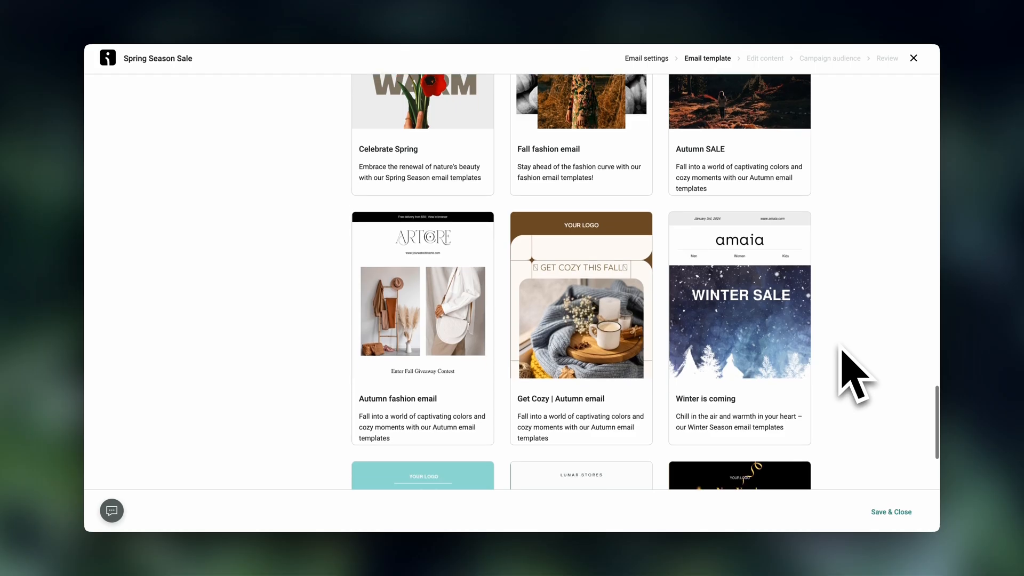
mouse_move(793, 321)
left_click(445, 319)
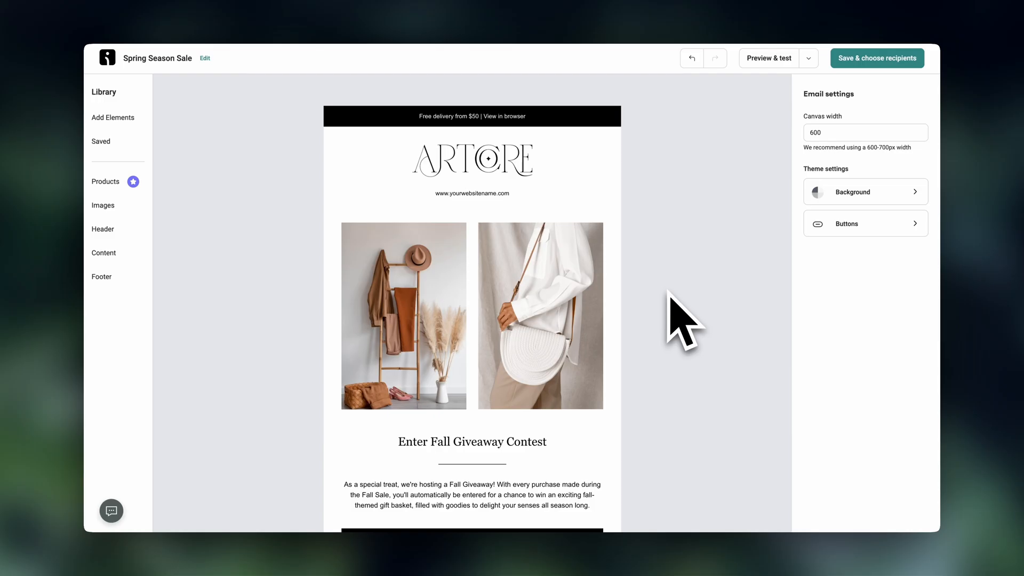
- Select the template's logo, bag photo, giveaway heading and paragraph one after another to examine their editing options
left_click(523, 170)
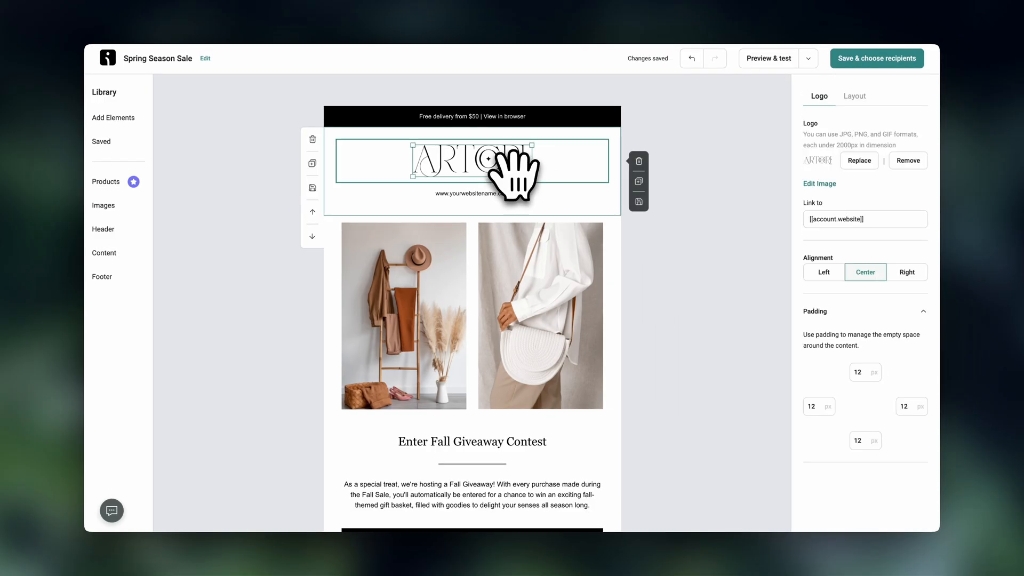
left_click(565, 296)
left_click(565, 444)
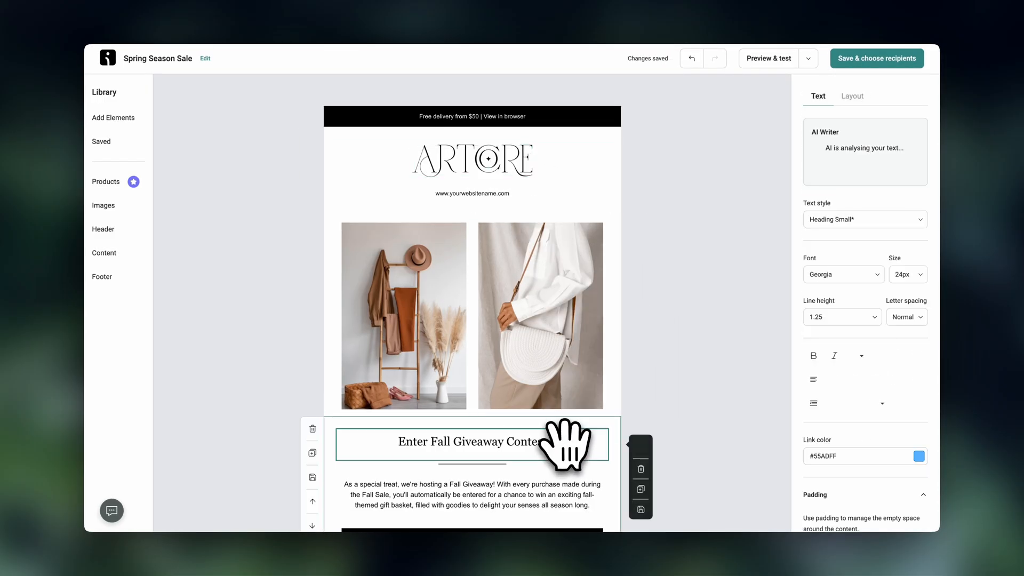
left_click(580, 483)
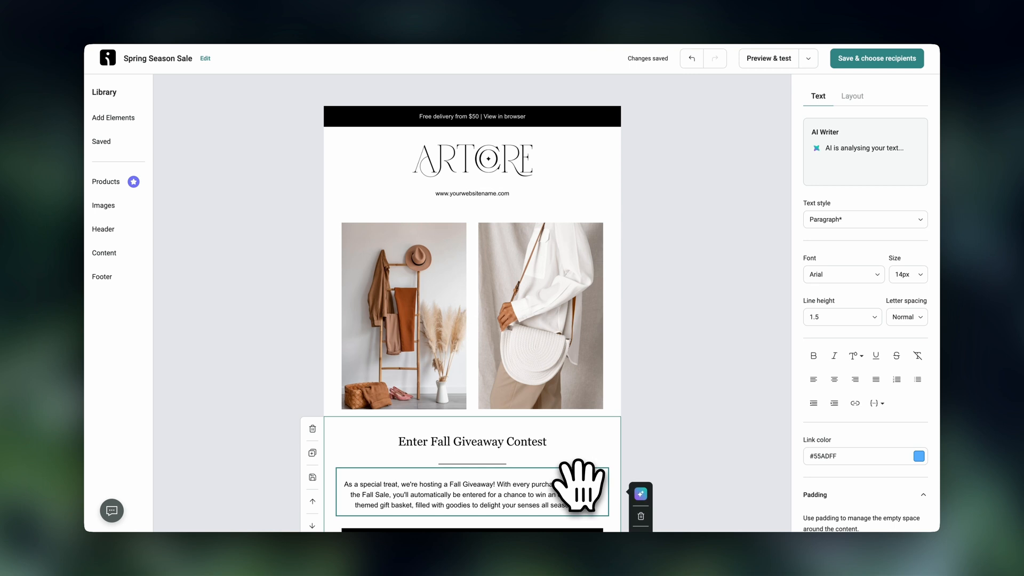
left_click(682, 322)
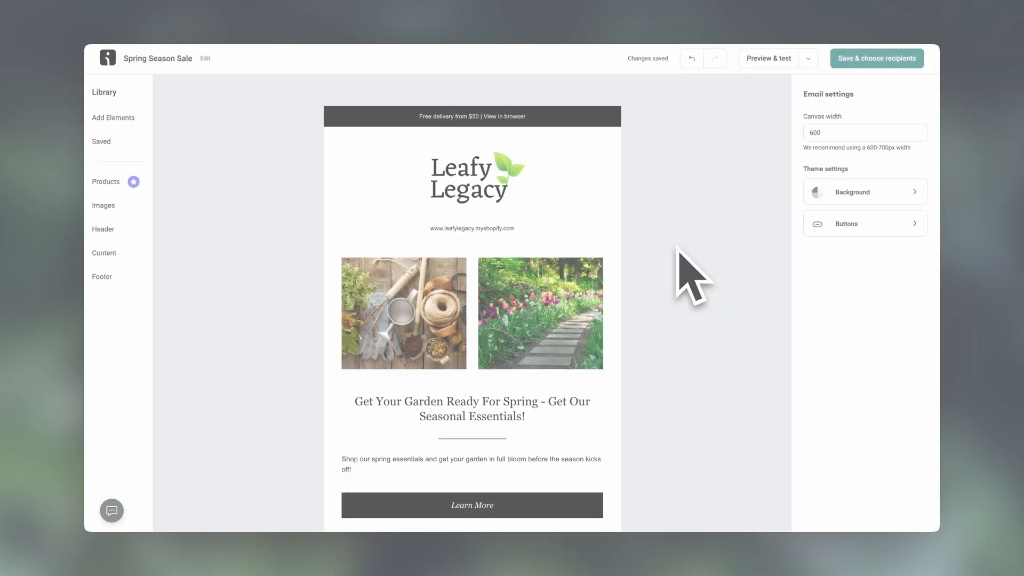
- Review the customized spring email from header to footer, then save it and continue to choosing recipients
scroll(679, 250, "down", 2)
scroll(679, 250, "down", 10)
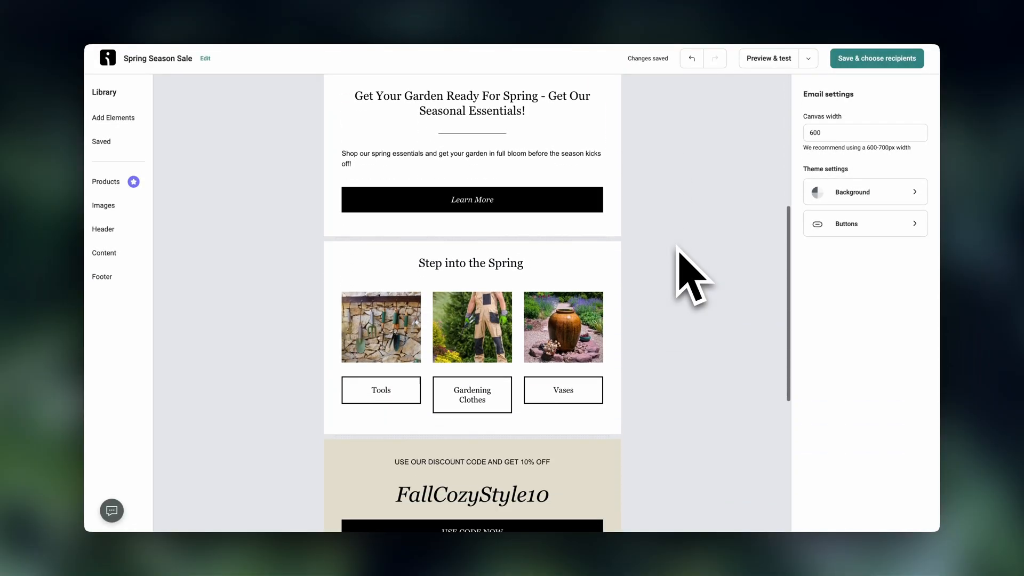
scroll(678, 246, "up", 8)
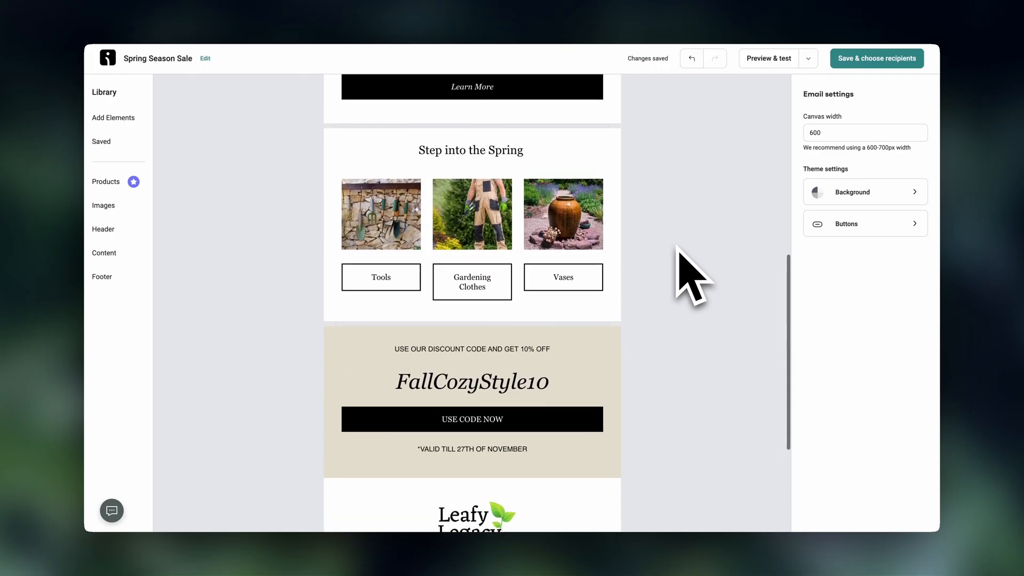
scroll(678, 247, "up", 4)
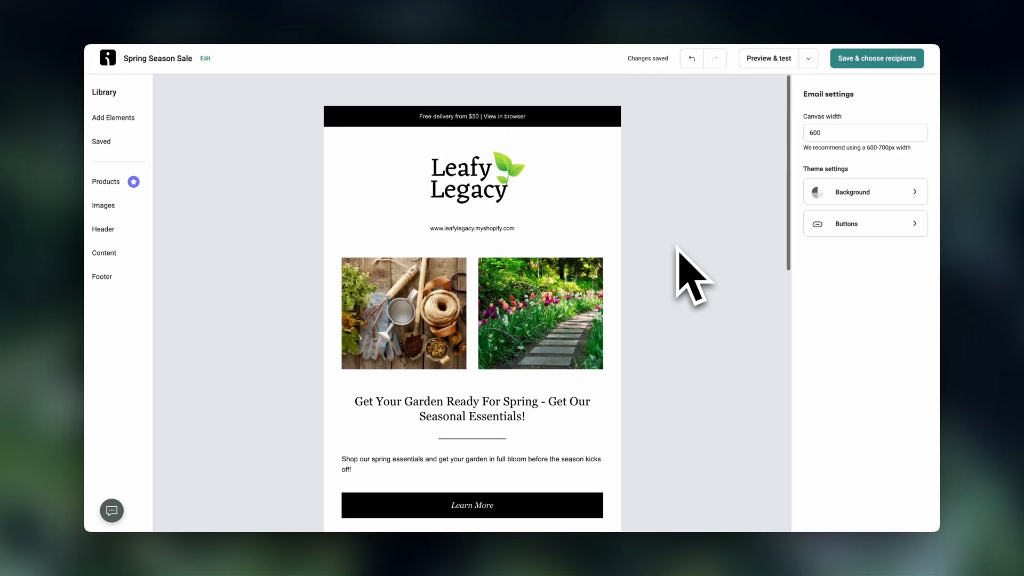
left_click(875, 58)
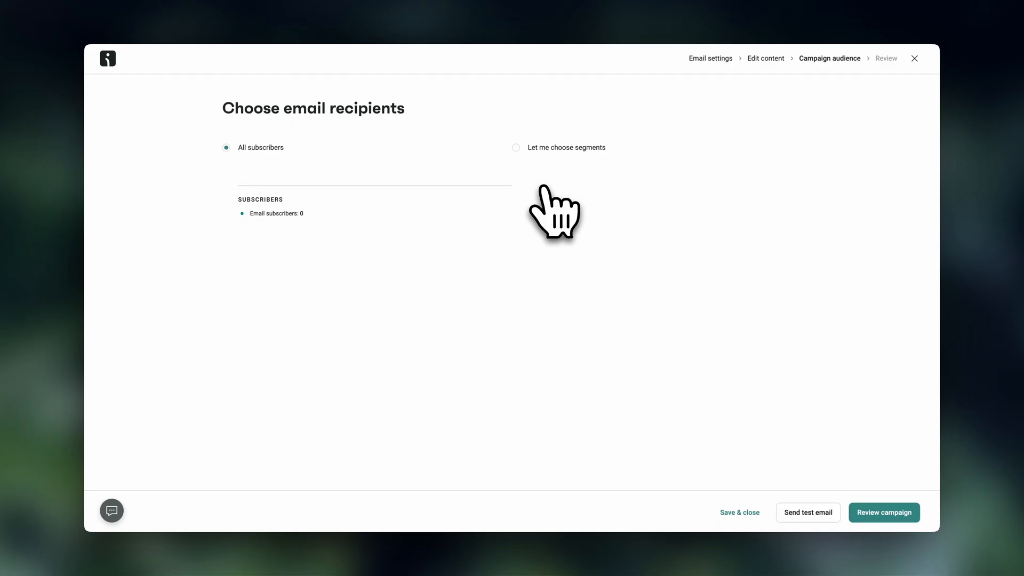
- Restrict the campaign's recipients to chosen segments and start creating a new audience segment
left_click(516, 148)
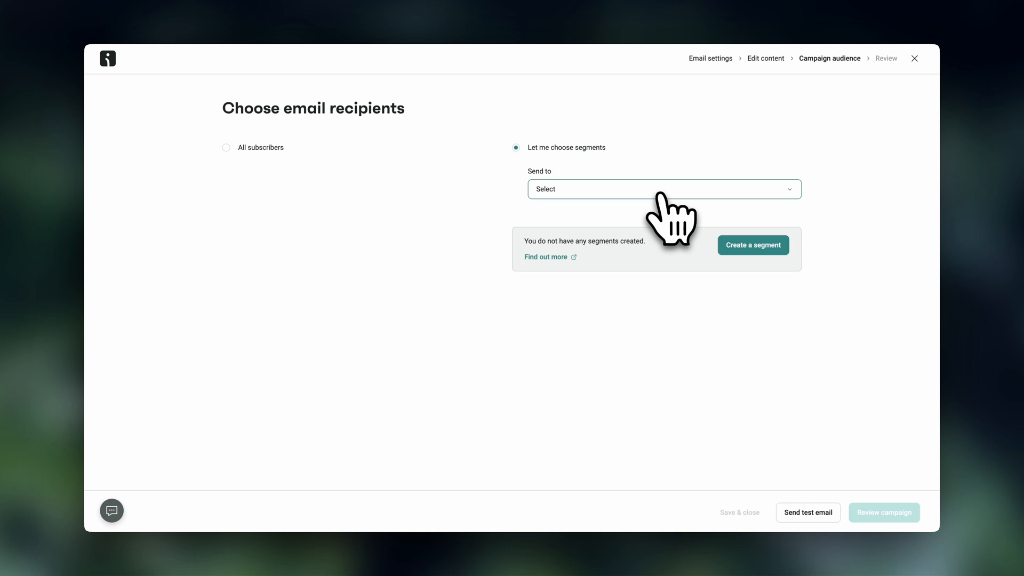
left_click(750, 246)
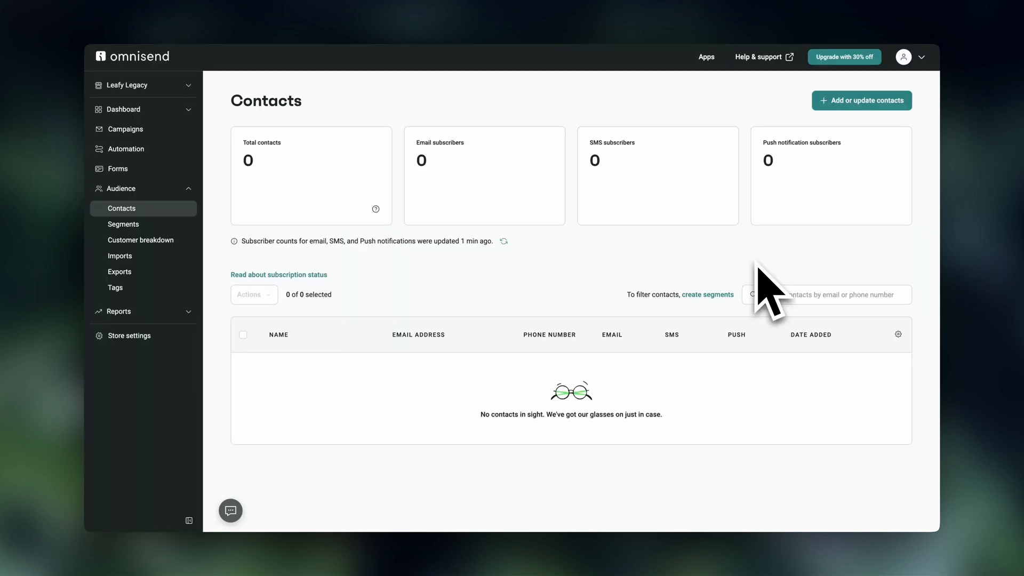
left_click(710, 295)
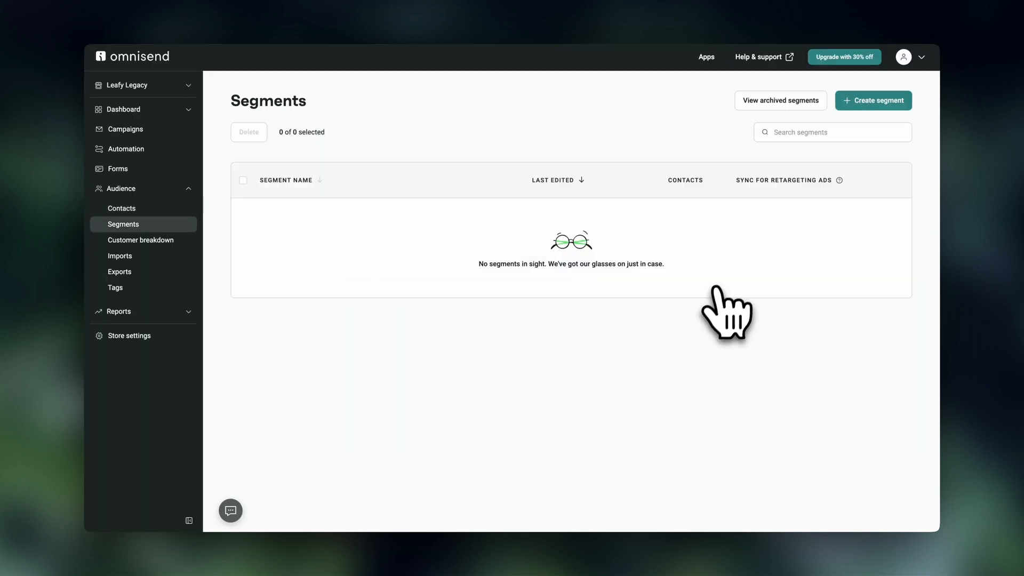
left_click(871, 105)
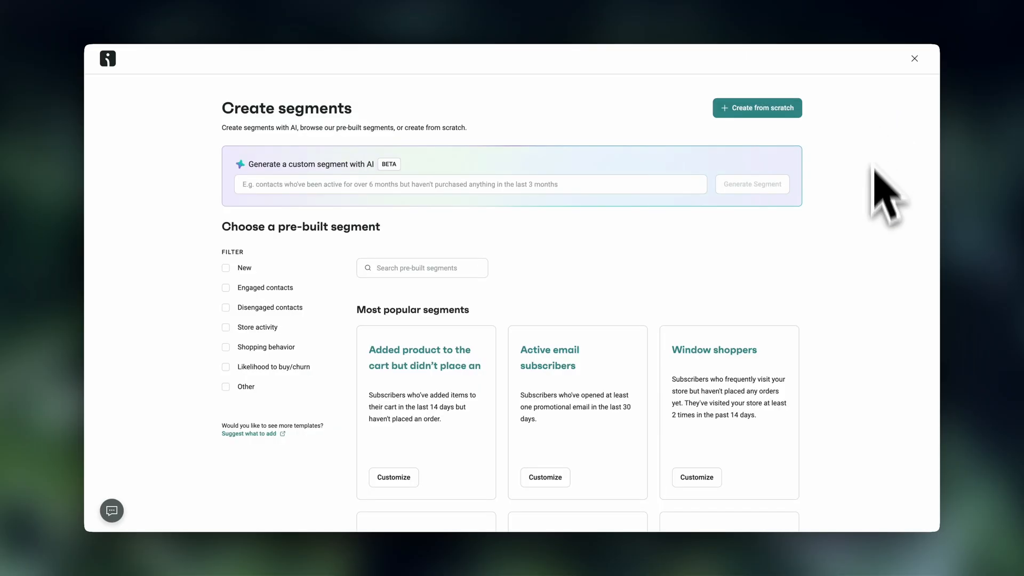
- Look through the most popular and all other pre-built segments to examine which audiences they target
scroll(694, 299, "down", 6)
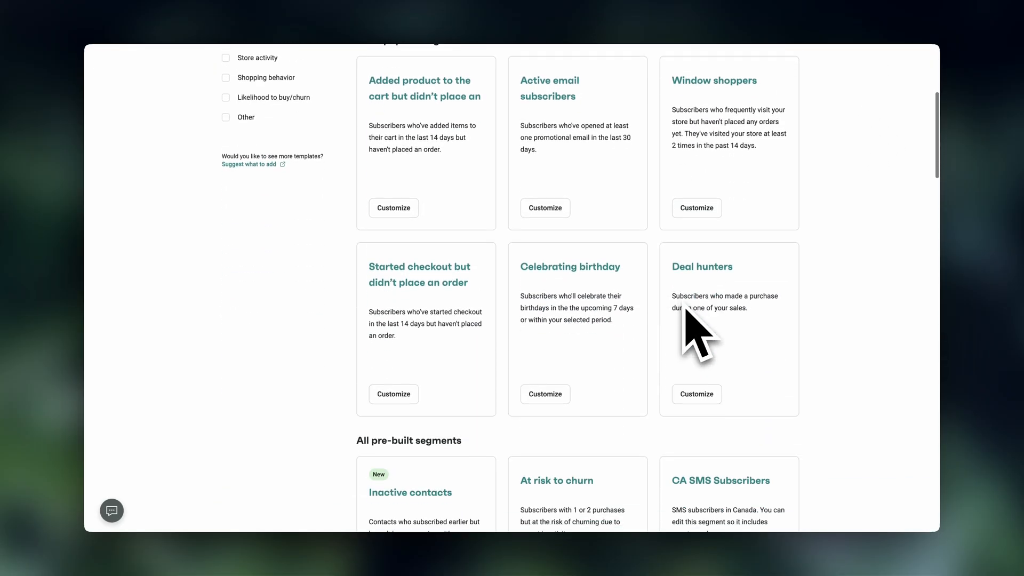
scroll(688, 309, "down", 5)
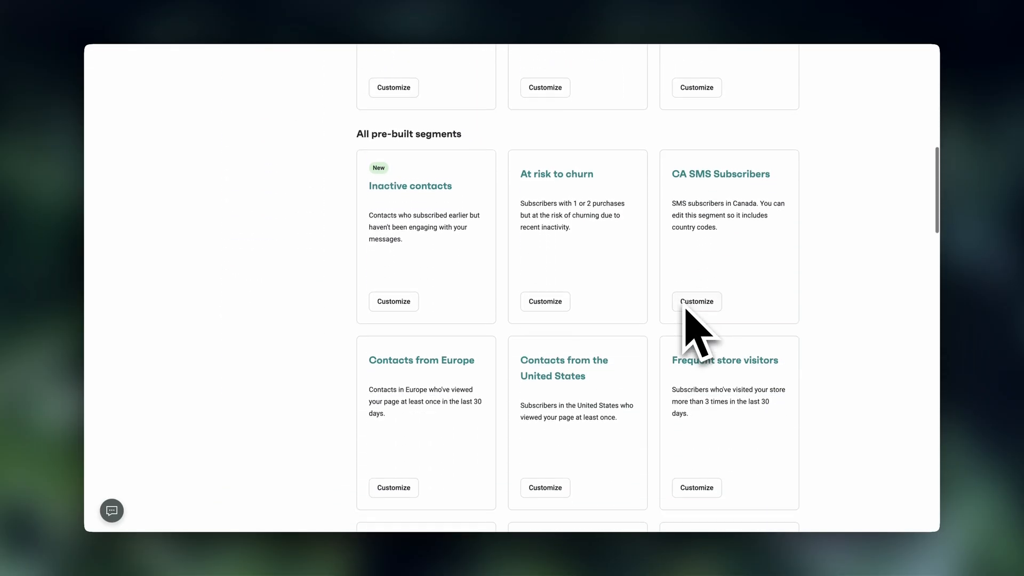
scroll(694, 334, "up", 7)
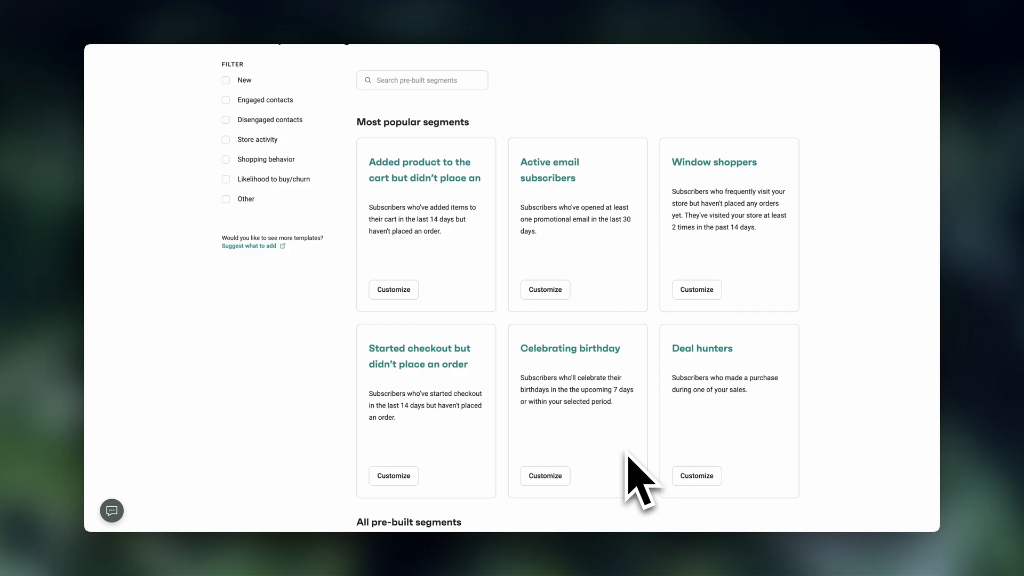
scroll(630, 457, "down", 8)
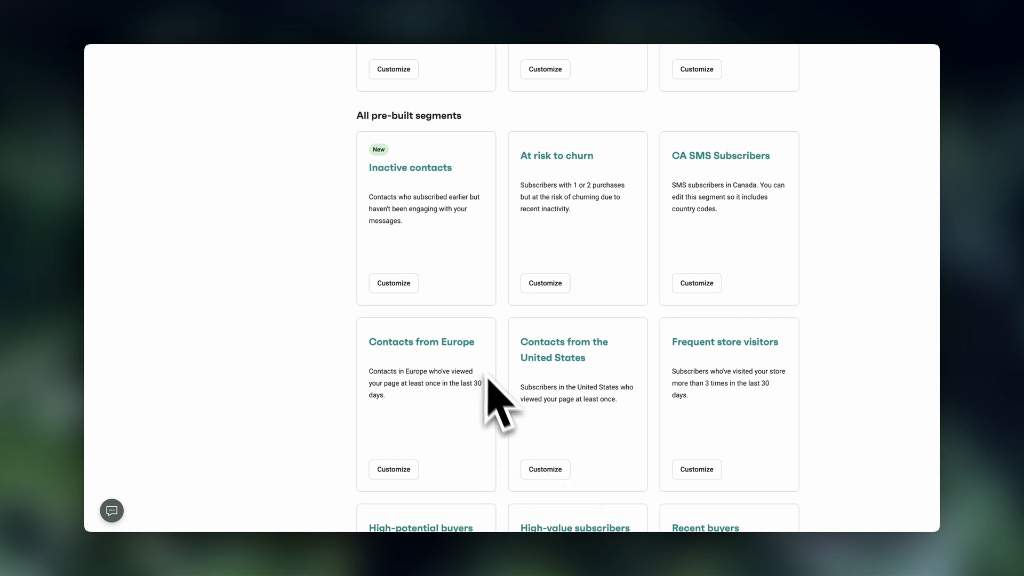
scroll(478, 454, "down", 1)
scroll(478, 454, "down", 3)
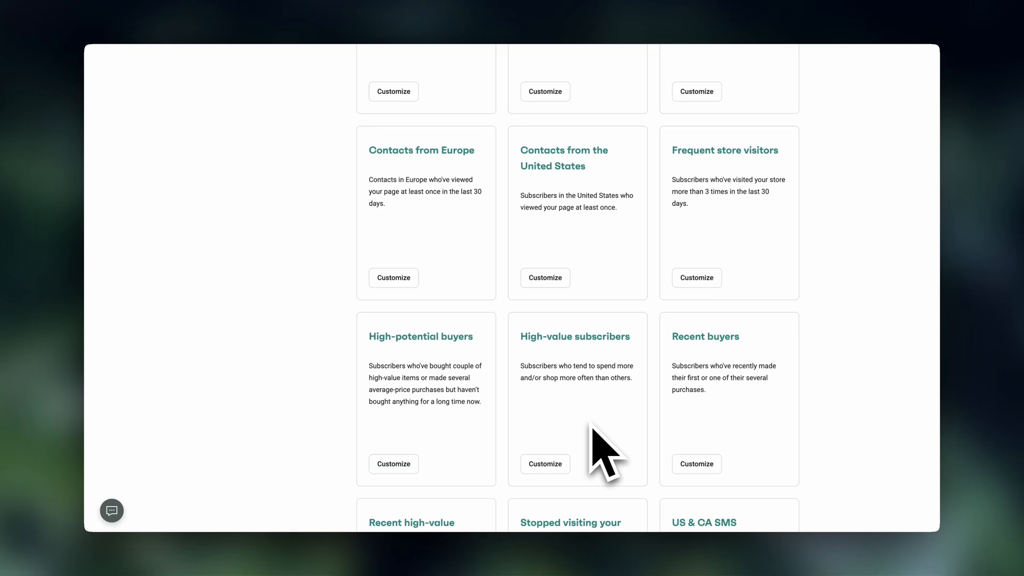
scroll(592, 427, "down", 6)
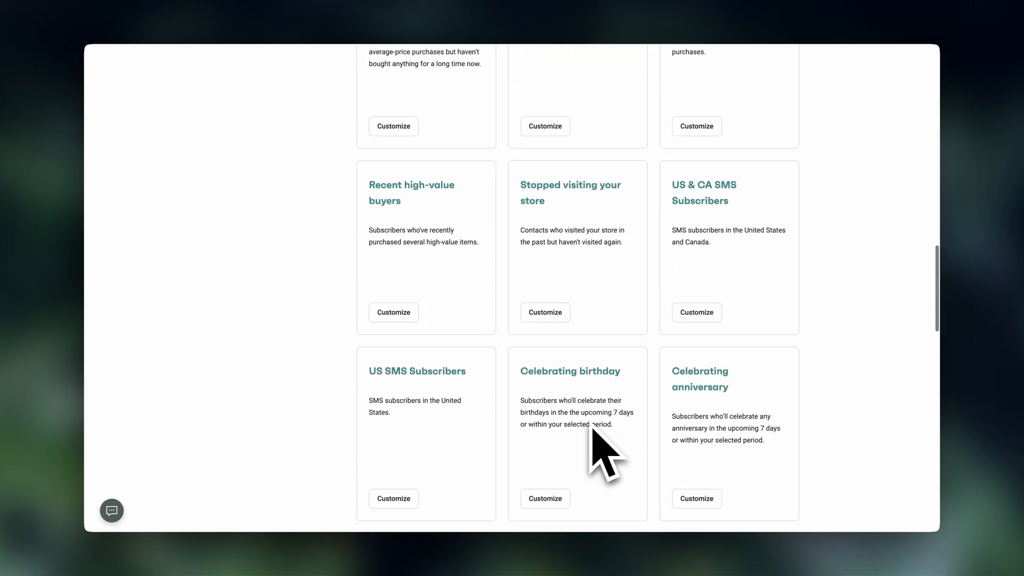
scroll(592, 427, "down", 6)
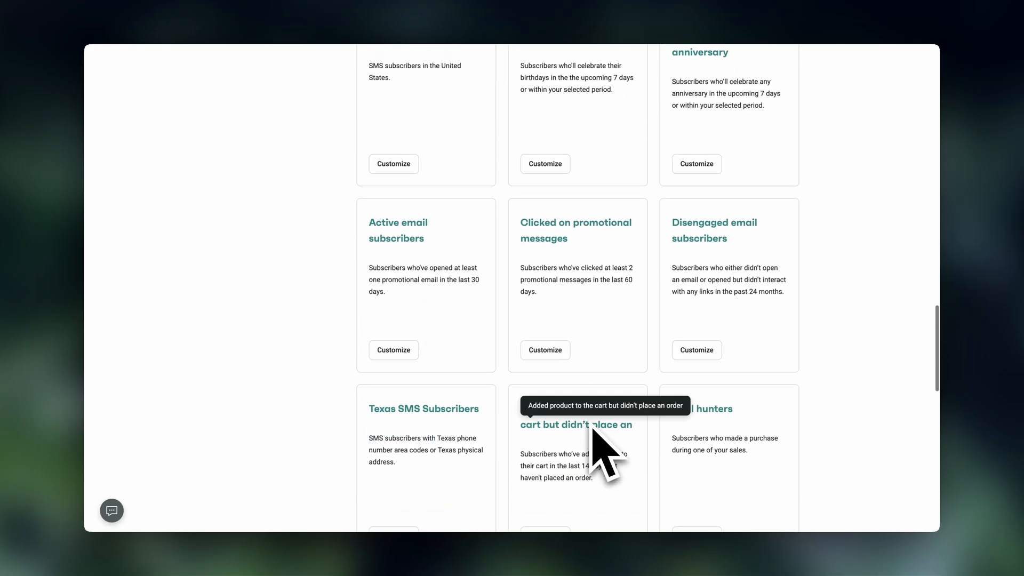
scroll(593, 430, "down", 2)
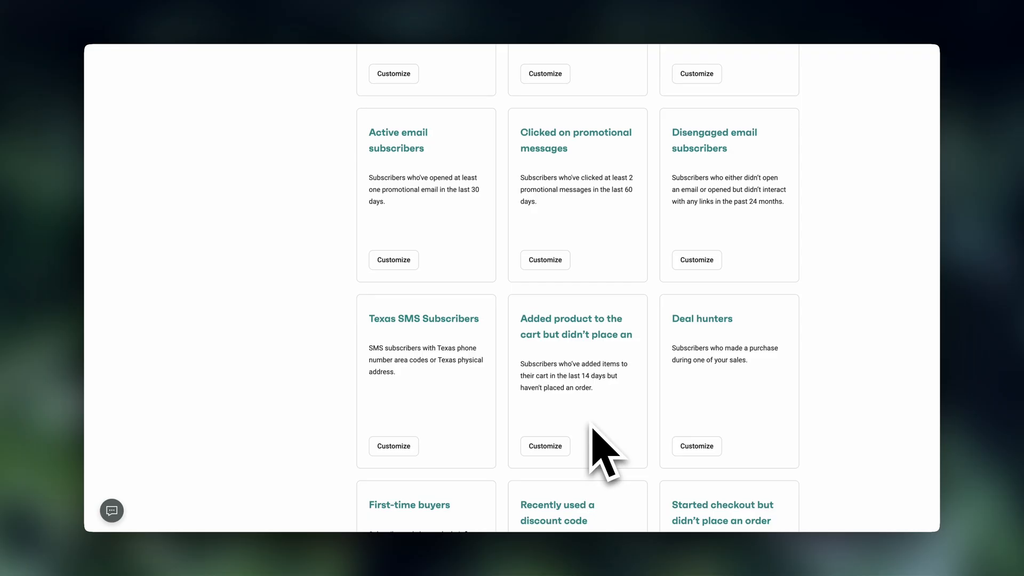
scroll(592, 427, "up", 5)
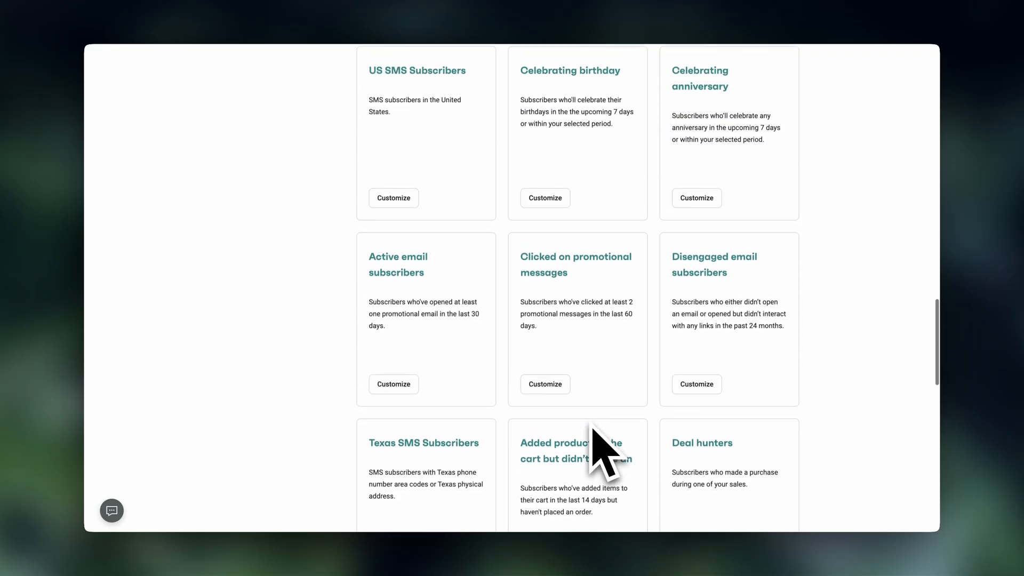
scroll(607, 453, "up", 6)
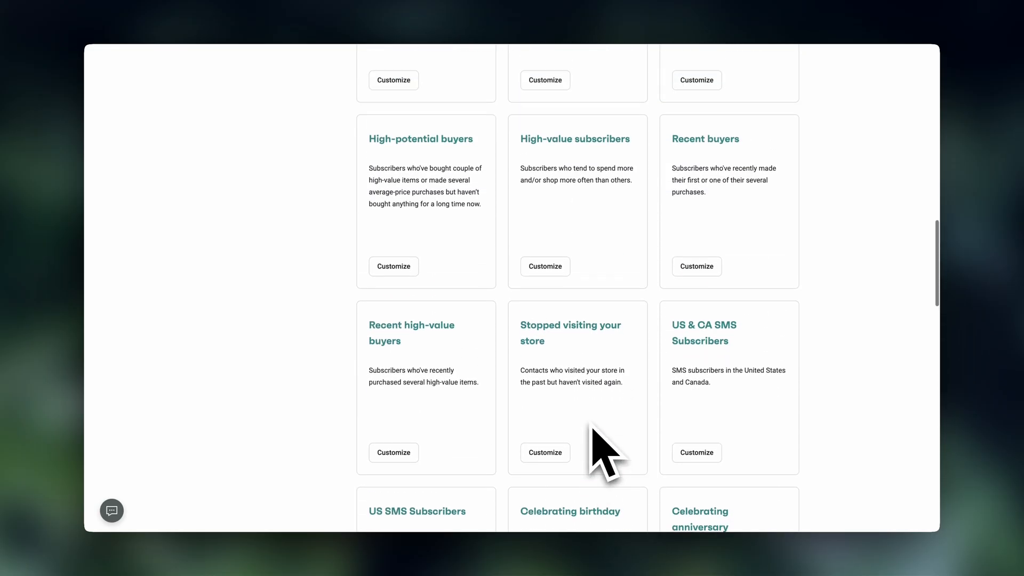
scroll(593, 429, "up", 1)
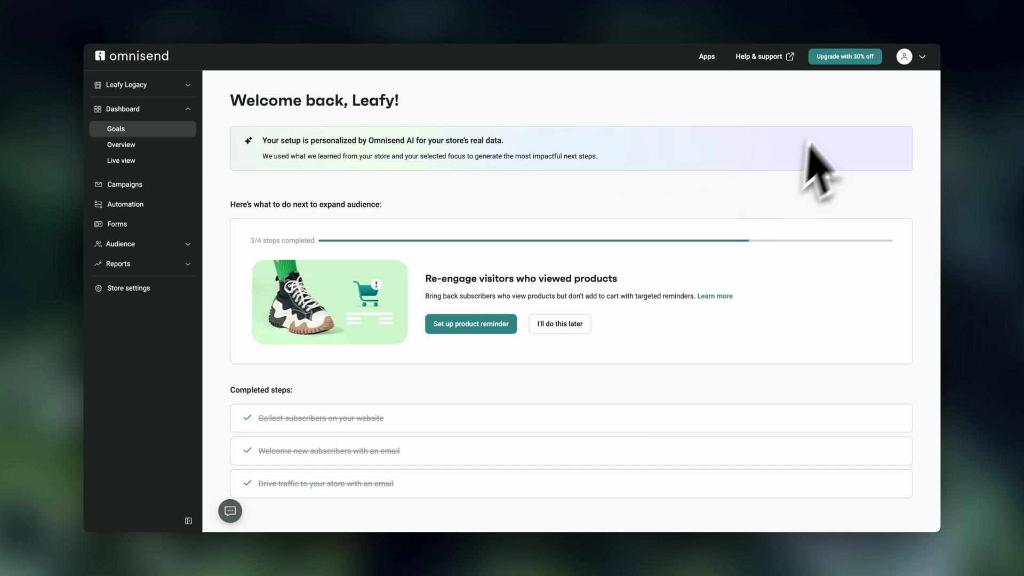
- Open the 30% off plan upgrade offer from the dashboard
left_click(847, 58)
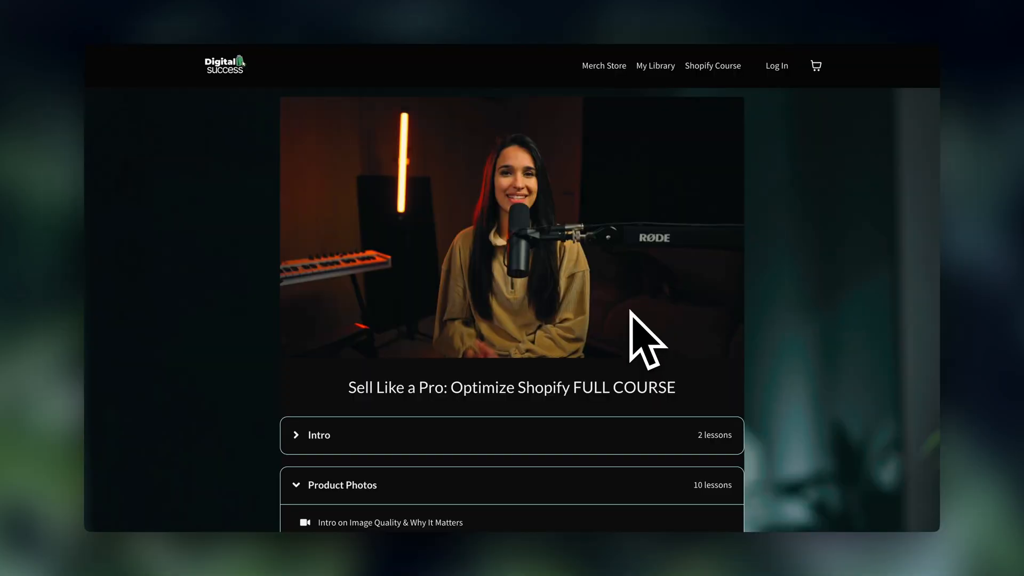
- Look through the curriculum on the Digital Success Shopify course page, expanding the Pro Design Skills and Call to Actions sections
scroll(631, 311, "down", 8)
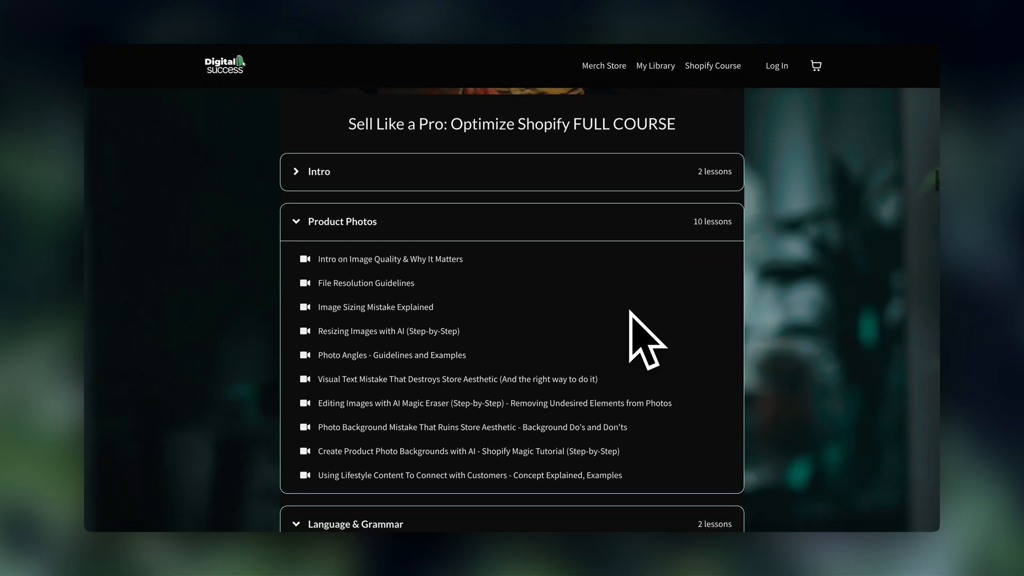
scroll(630, 311, "down", 3)
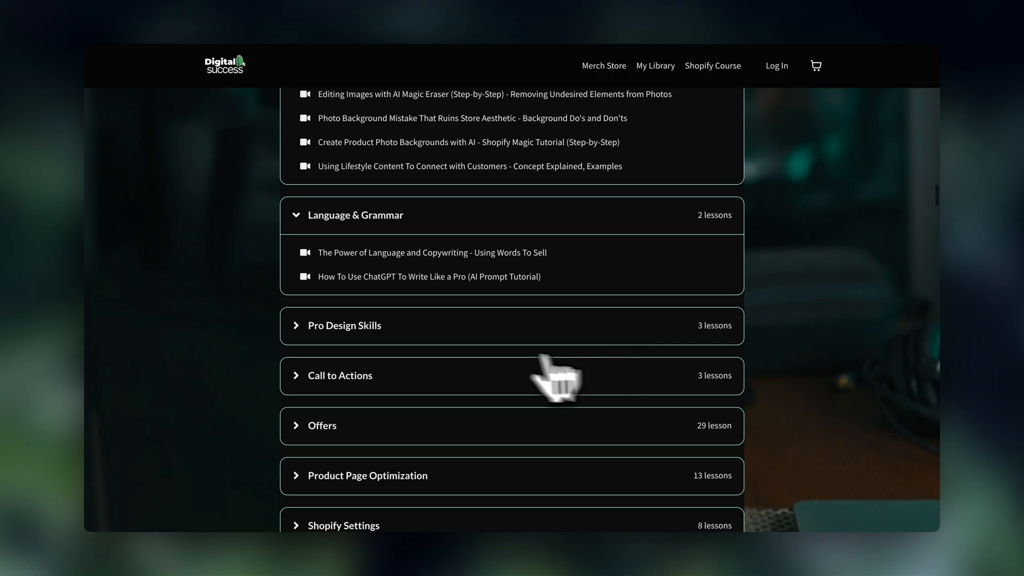
left_click(298, 327)
left_click(299, 455)
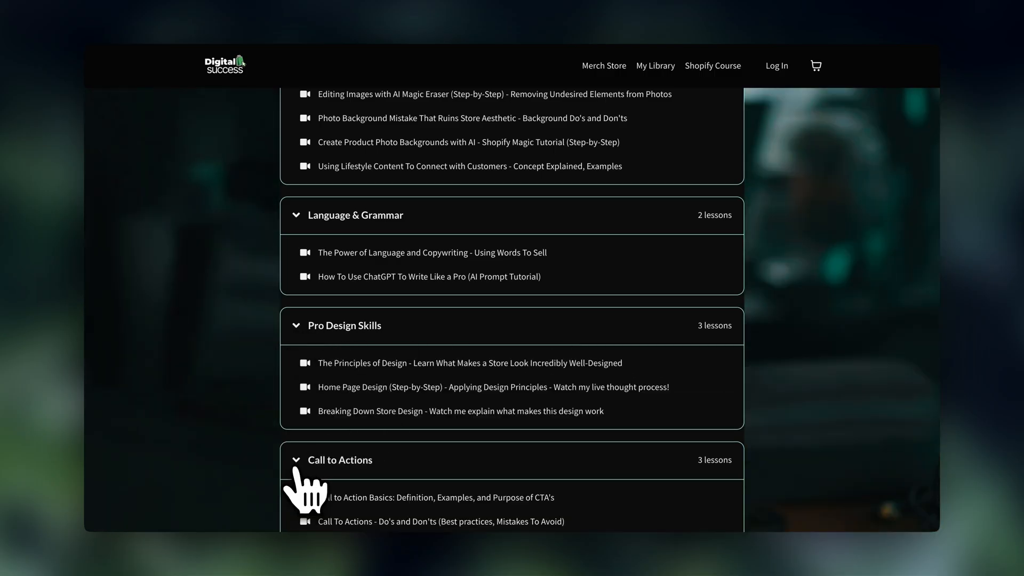
scroll(296, 464, "down", 1)
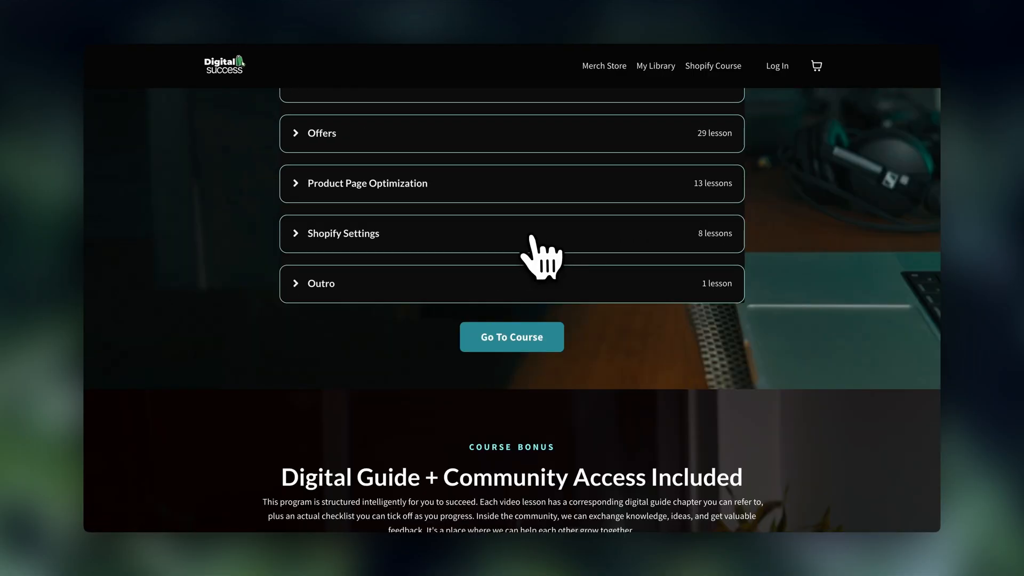
left_click(530, 236)
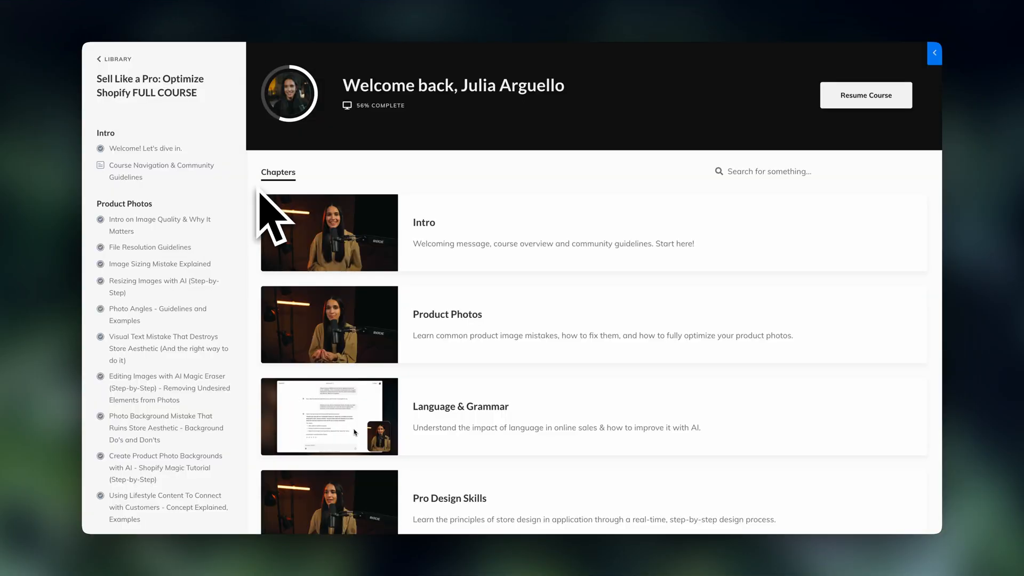
- Browse the course's chapters and slide the results comparison to reveal the store conversion rate image
scroll(231, 248, "down", 6)
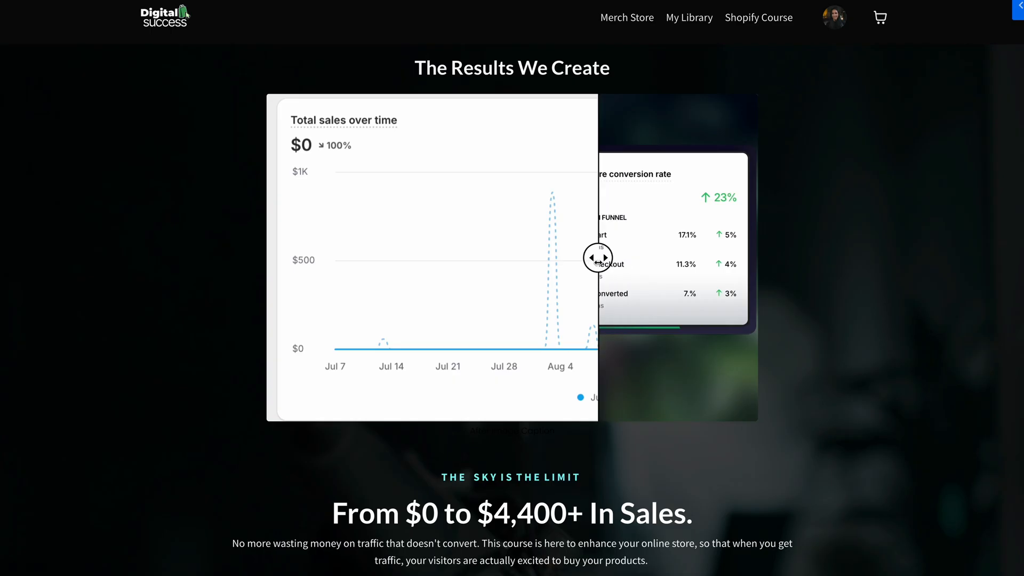
left_click_drag(597, 261, 270, 269)
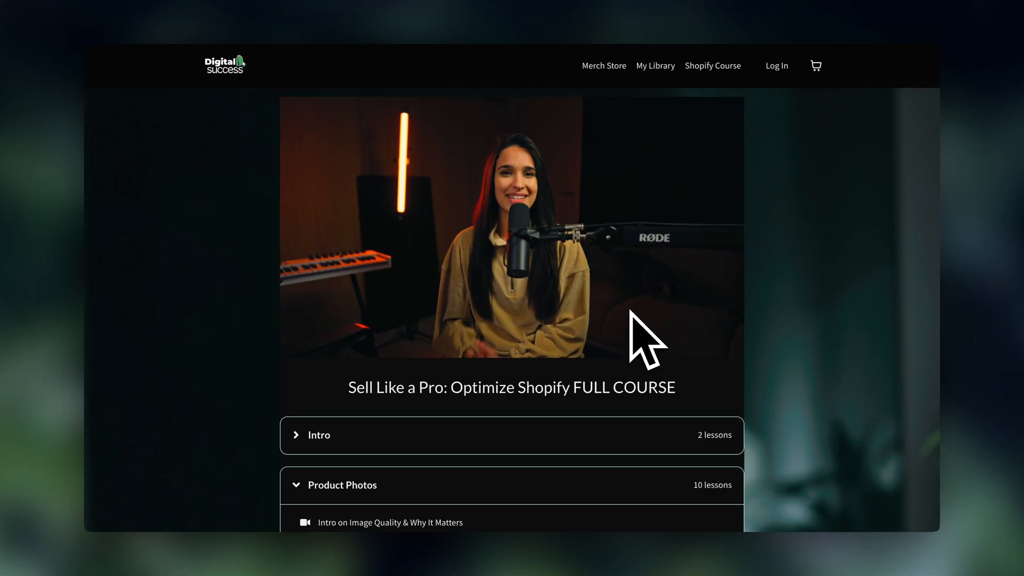
scroll(631, 312, "down", 1)
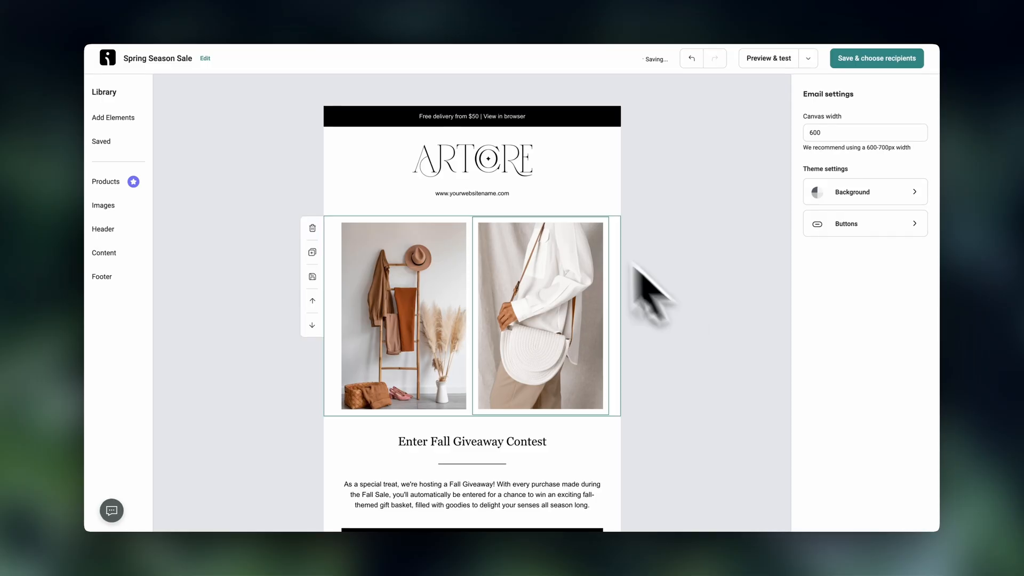
left_click(516, 175)
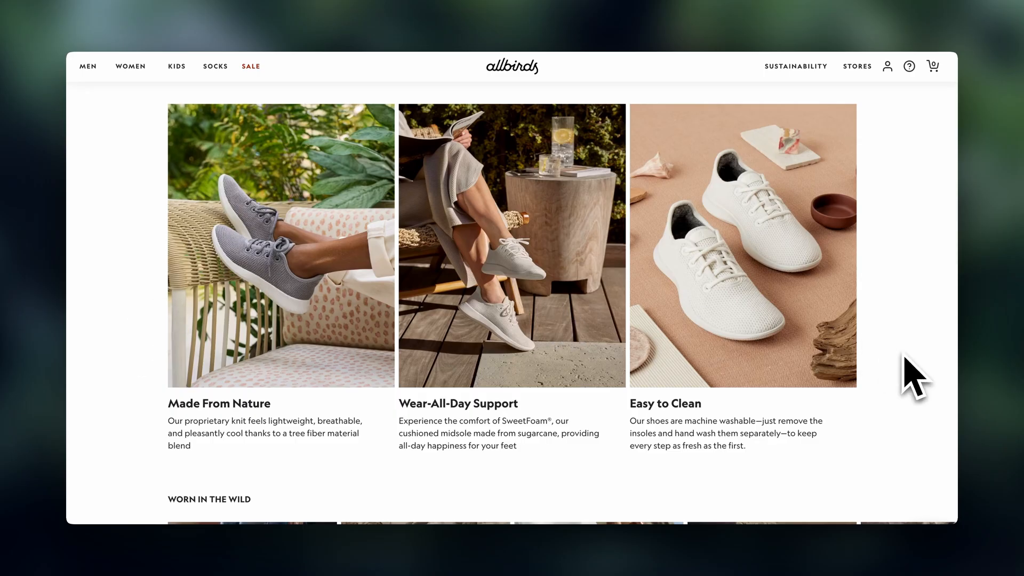
scroll(914, 378, "down", 7)
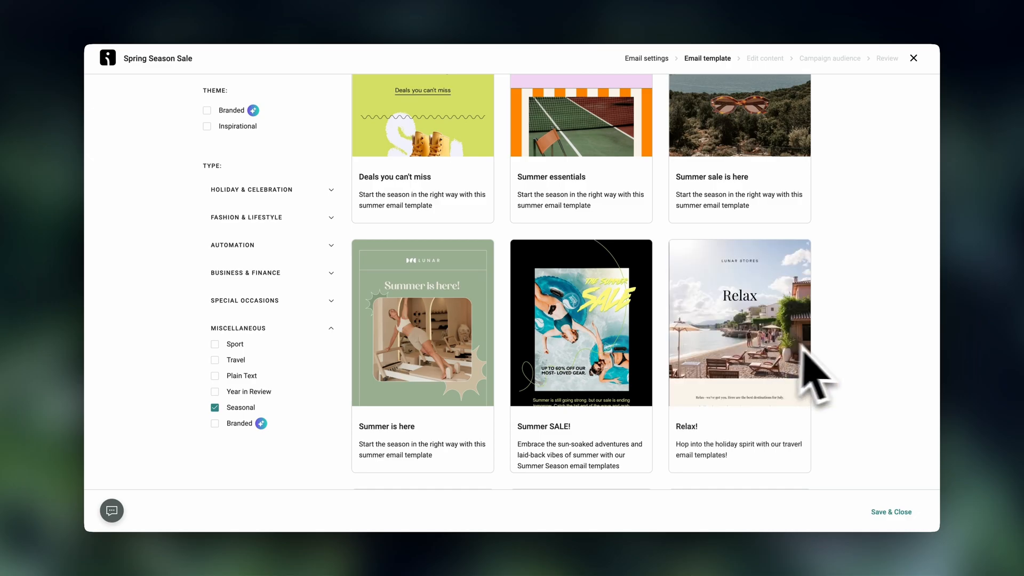
- Browse the seasonal email templates for the Spring Season Sale campaign in Omnisend
scroll(852, 372, "down", 8)
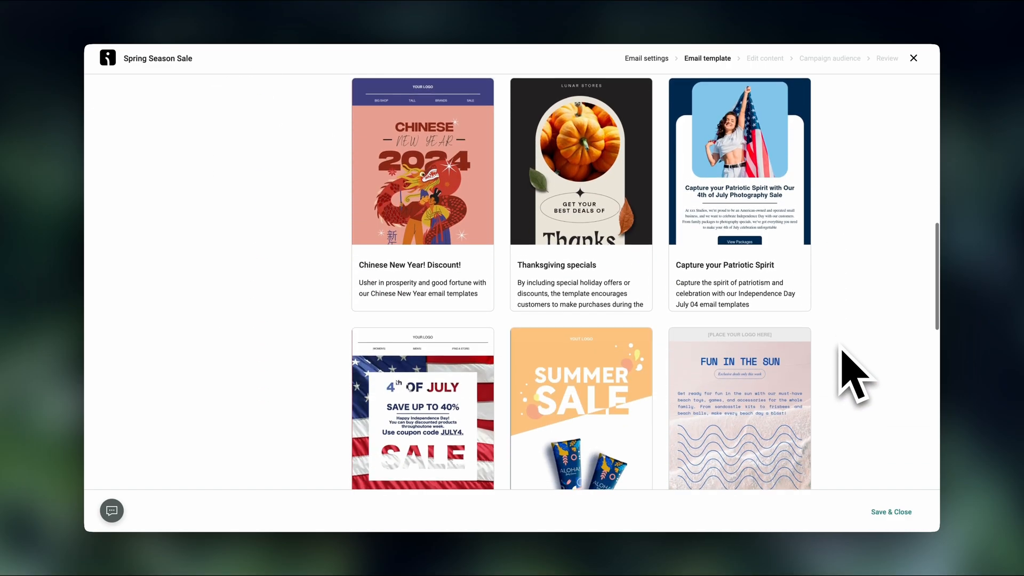
scroll(852, 372, "down", 10)
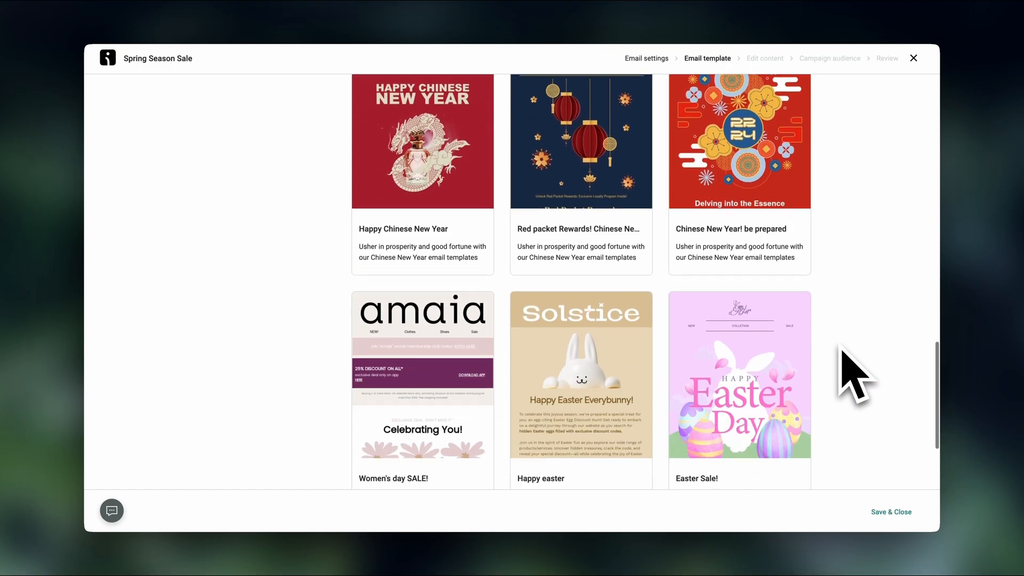